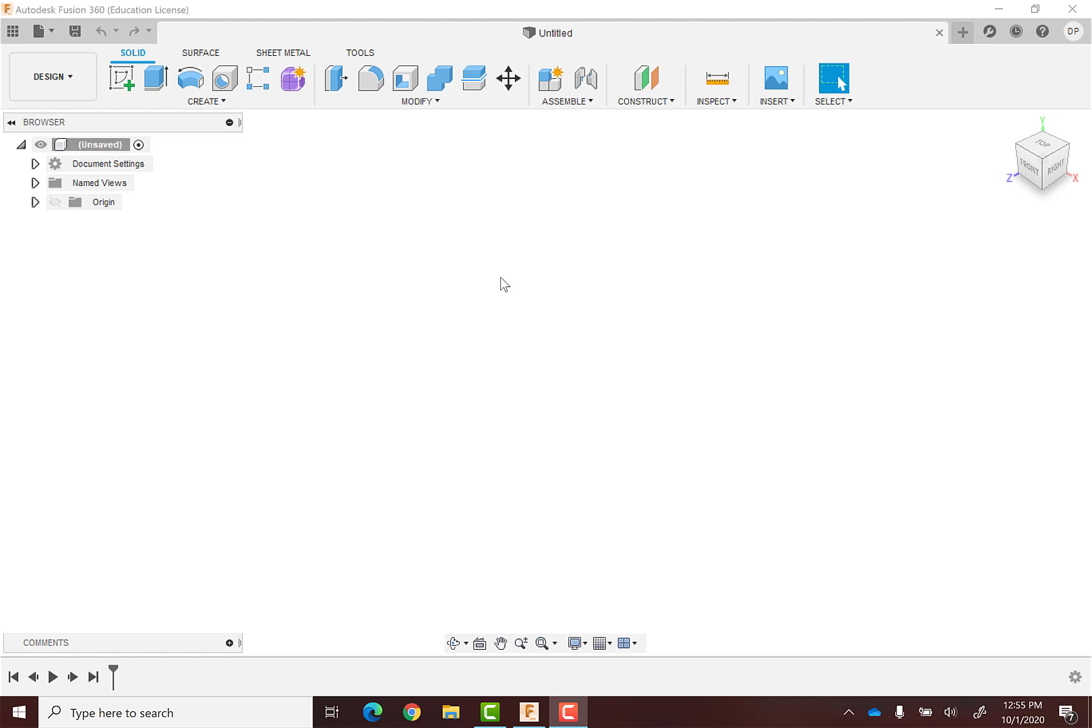
Start a new untitled electronics design from the File menu.
click(51, 35)
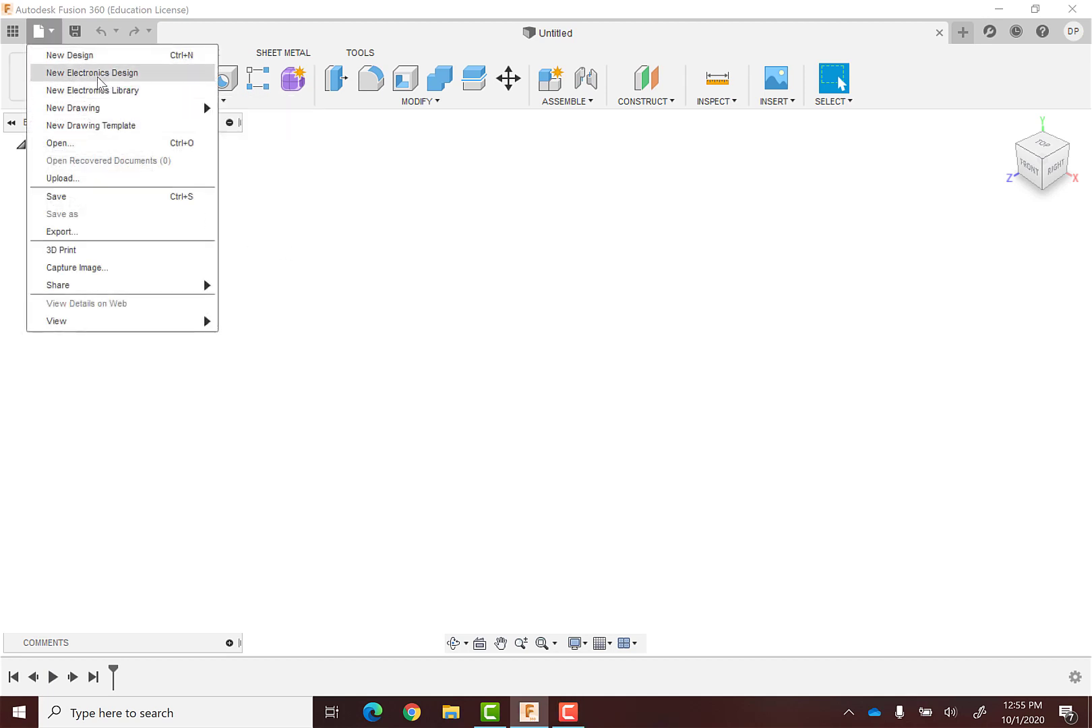
click(96, 77)
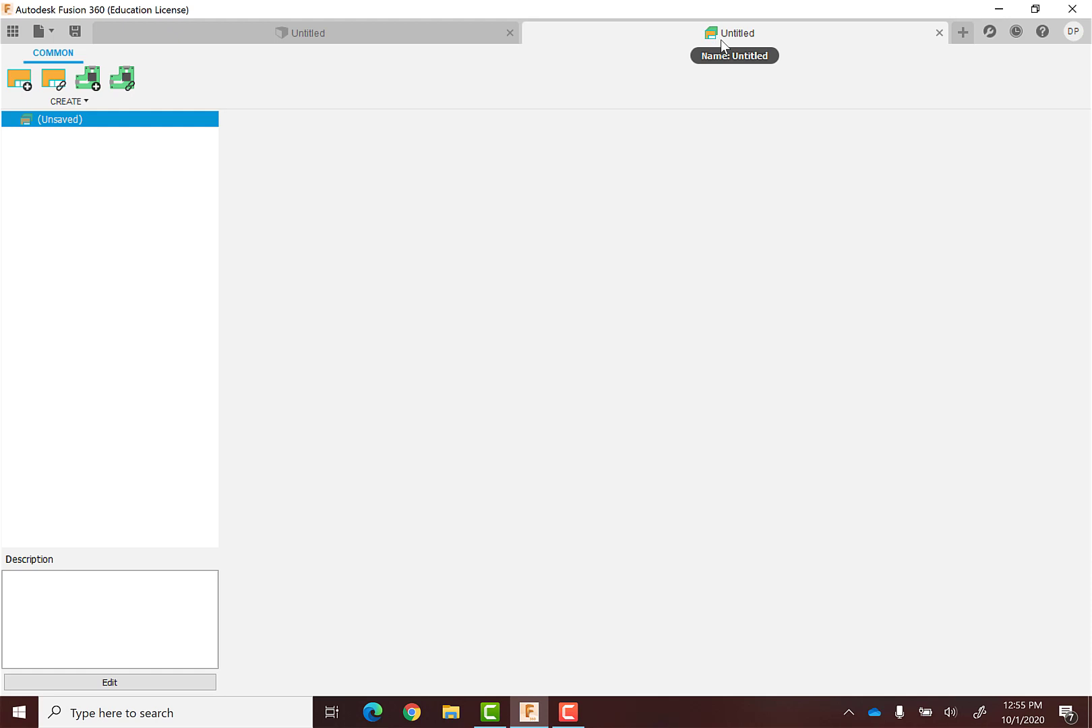
From the Save dialog's location list, create a new project named 'Simple electronics'.
click(74, 34)
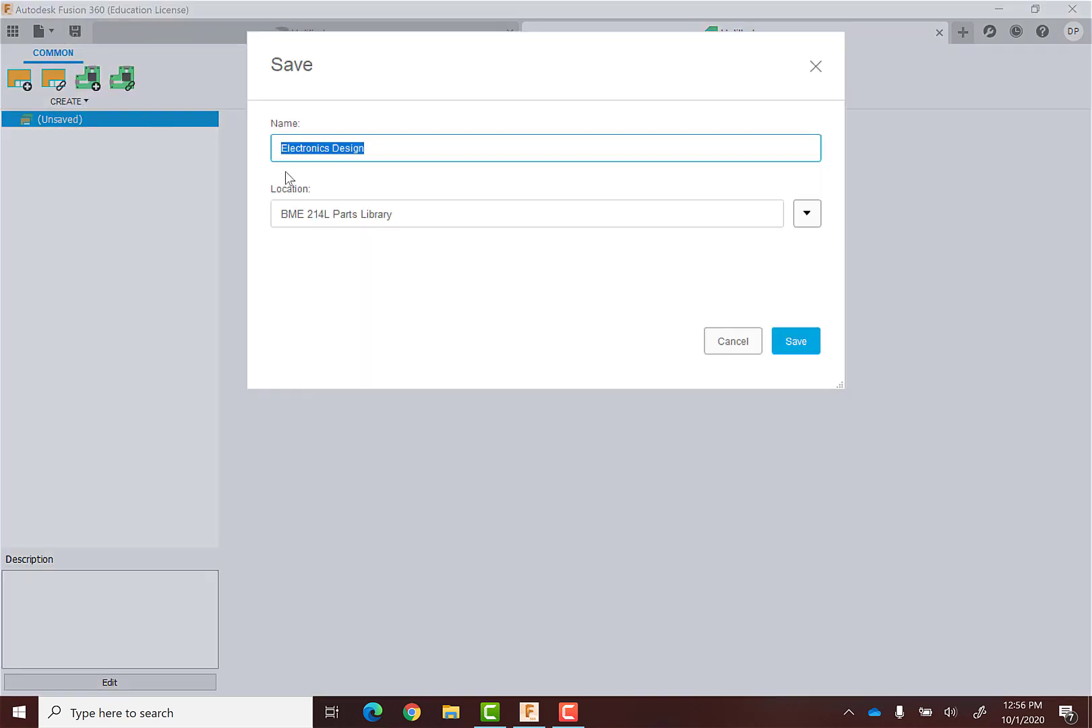
click(806, 213)
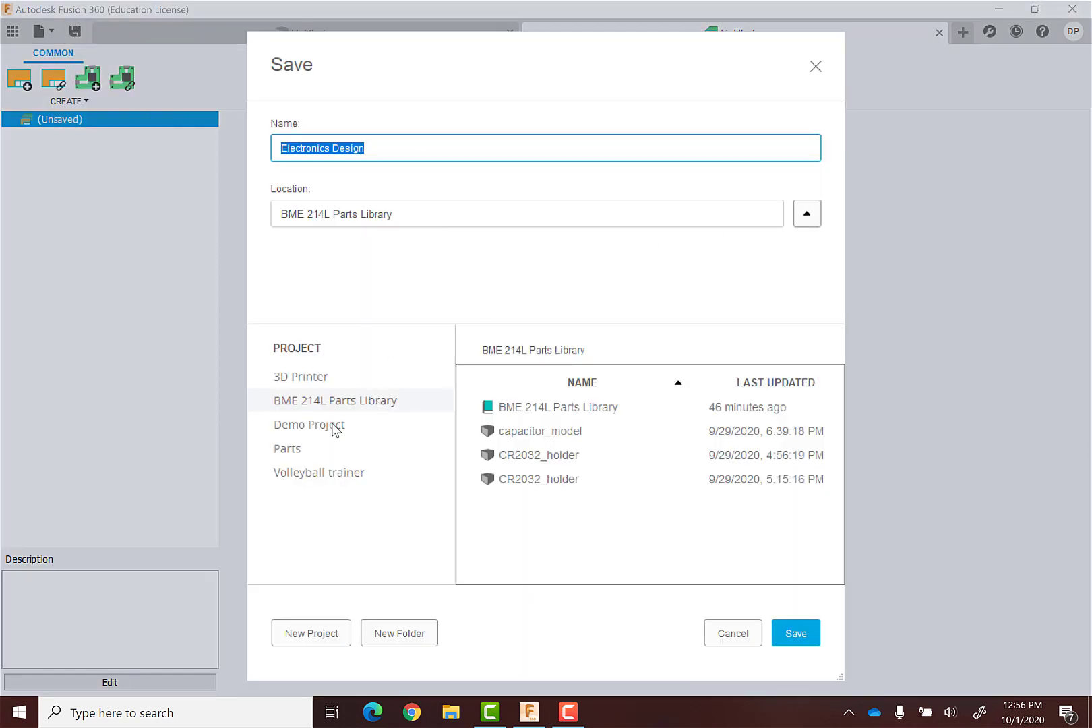
click(330, 640)
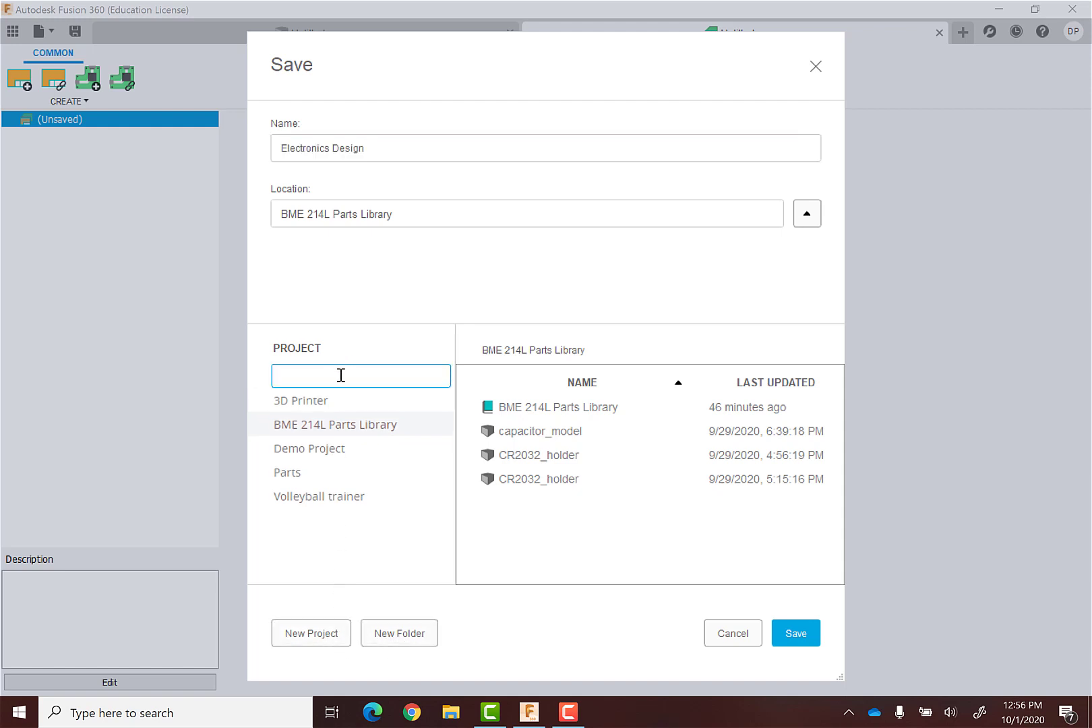
text(Simple electronics)
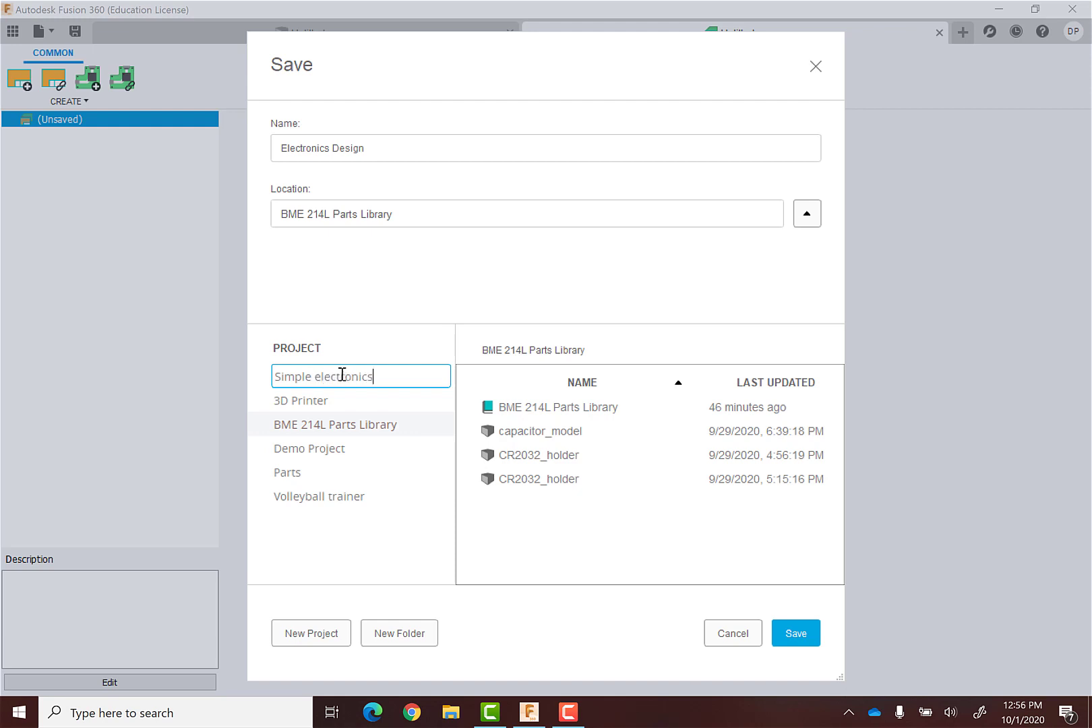
key(Return)
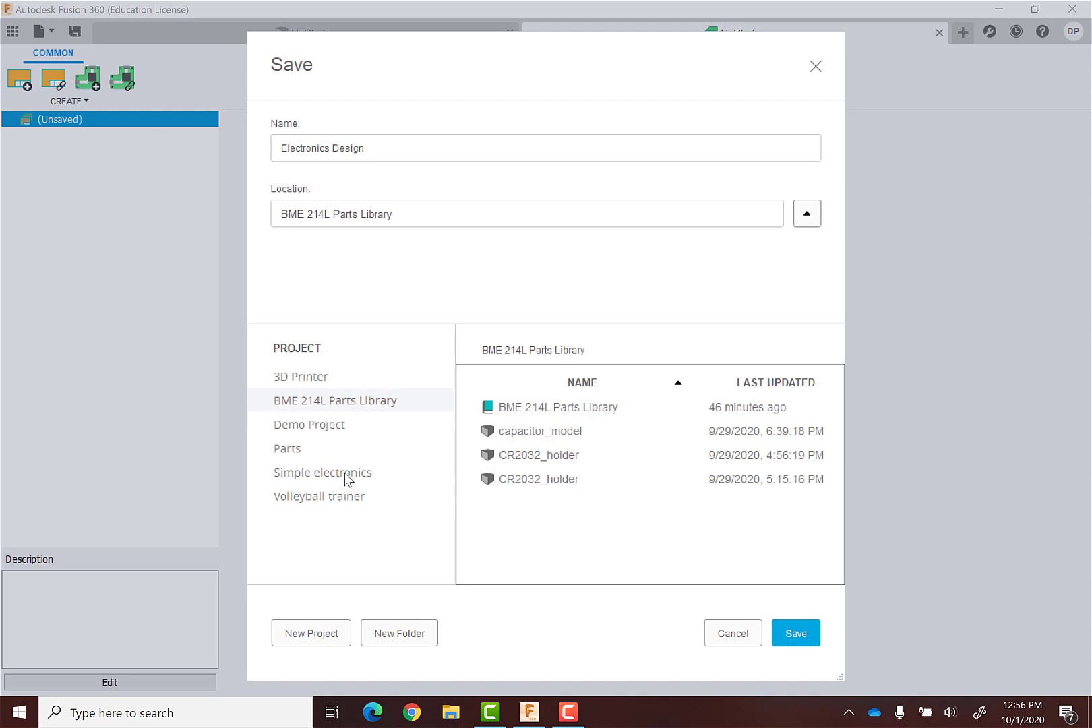
Save the design as 'low_pass_filter' in the Simple electronics project.
click(345, 478)
triple_click(383, 148)
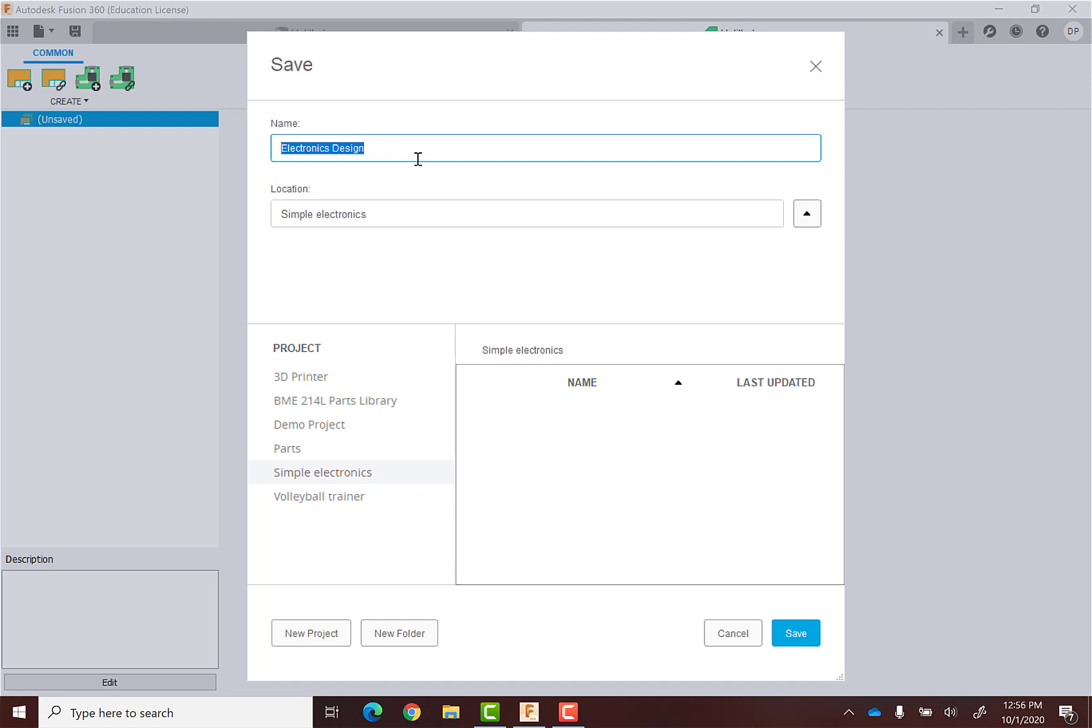
text(low_pa)
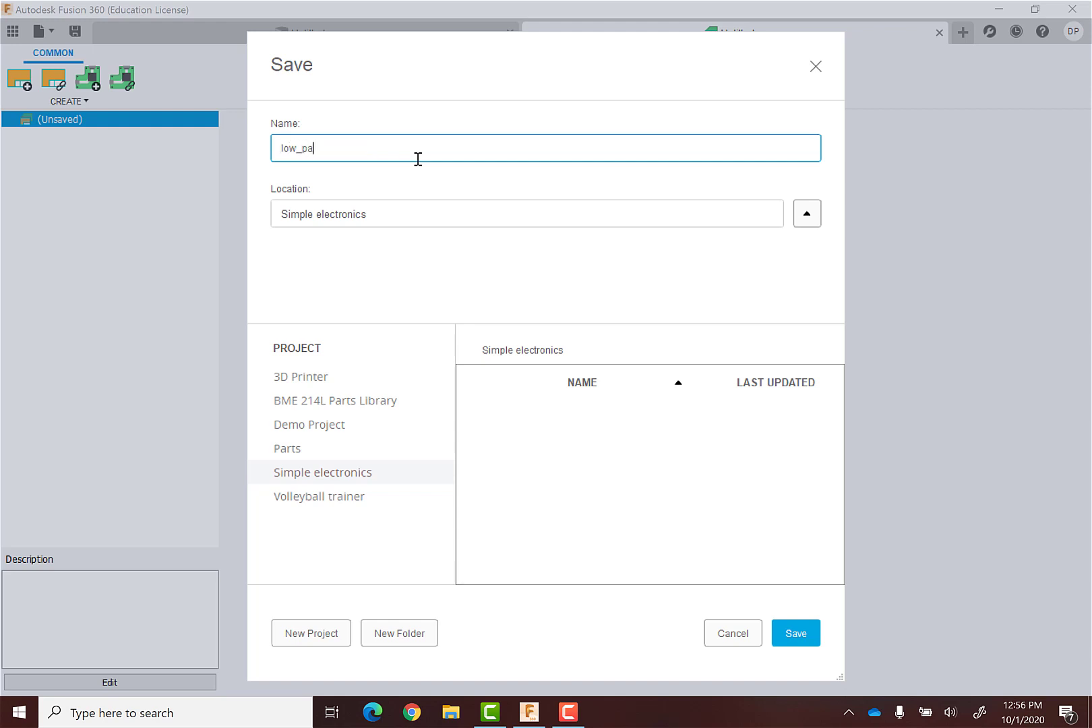
text(ss_filter)
click(796, 628)
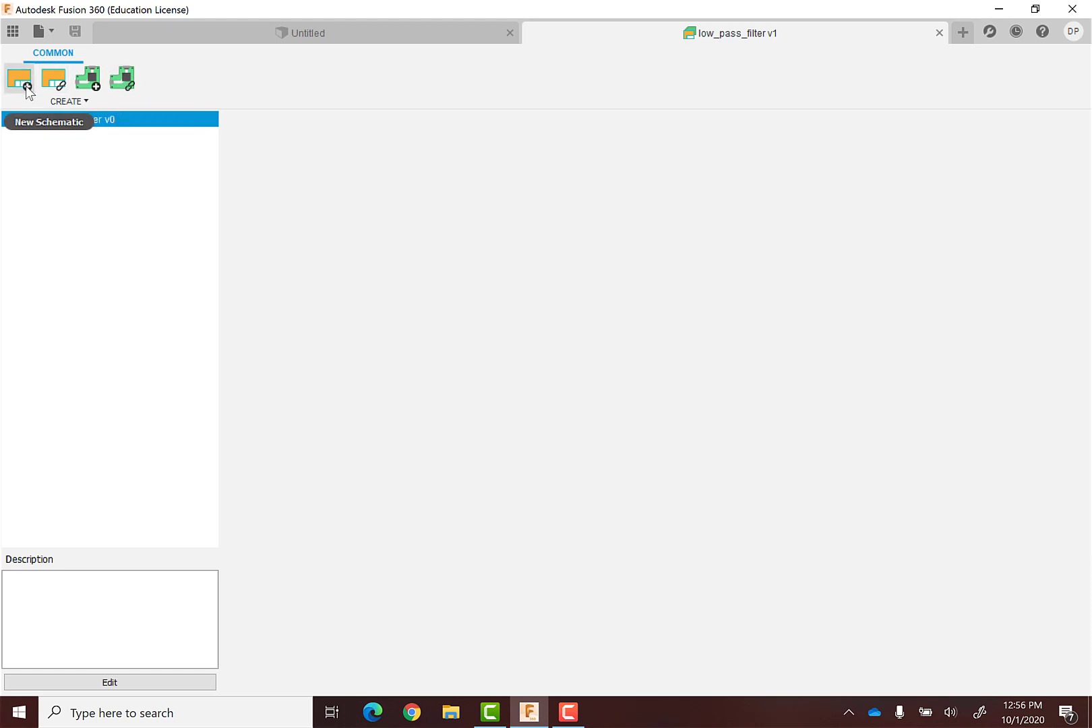
Add a blank schematic and toggle between the low_pass_filter overview and schematic tabs.
click(25, 85)
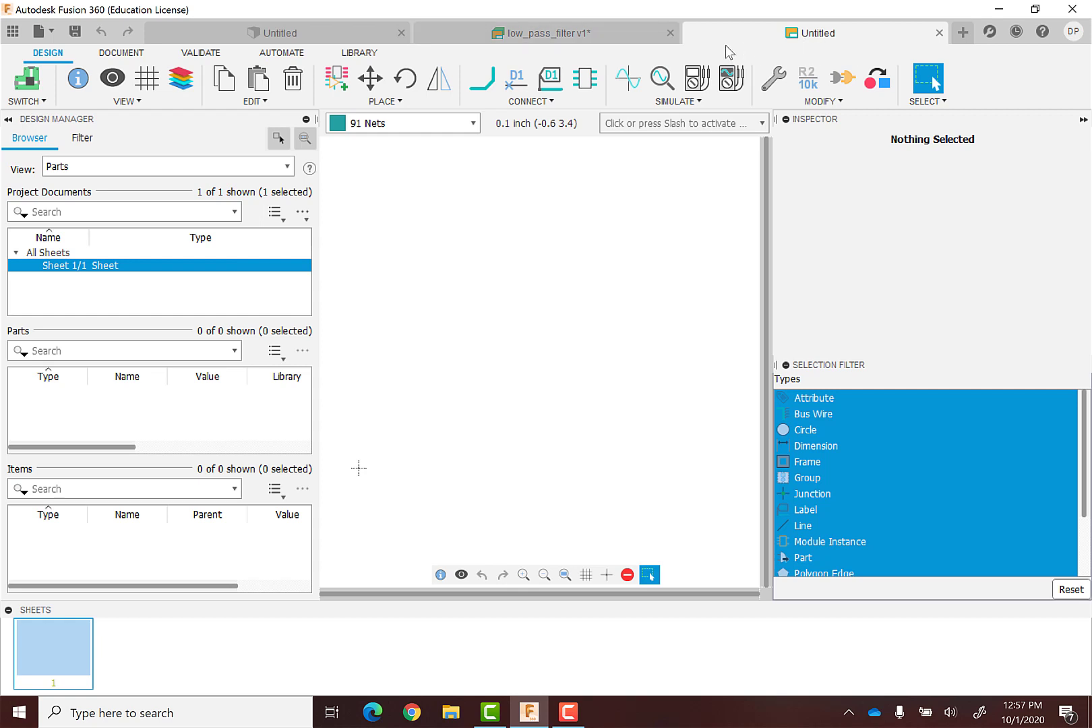
click(570, 37)
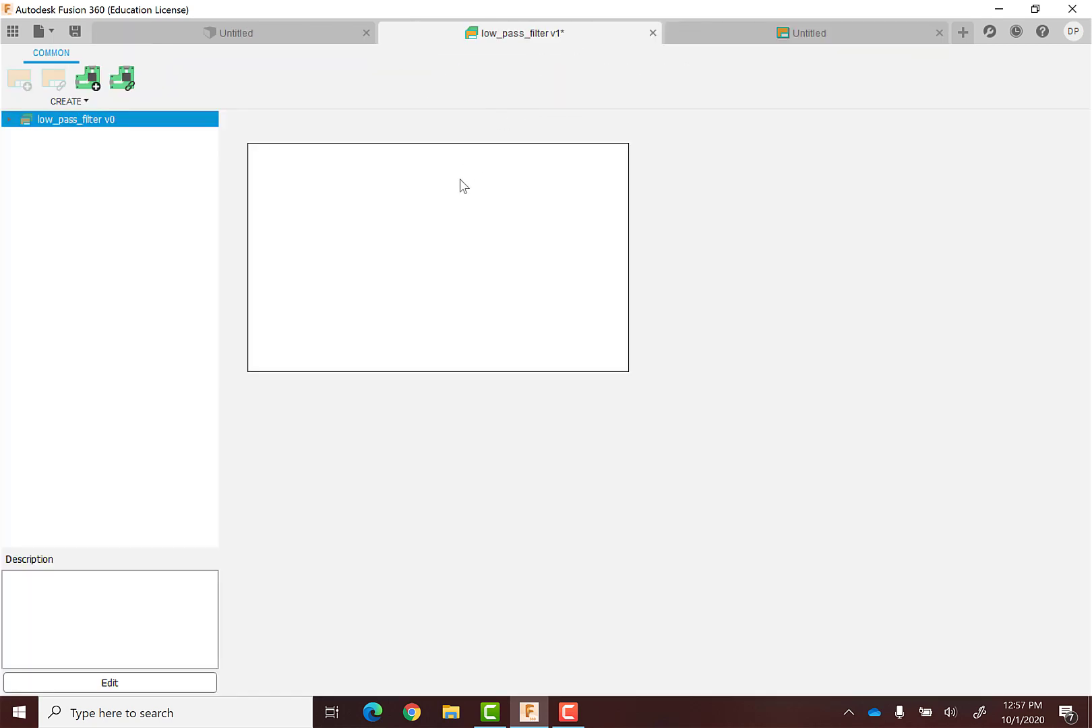
click(821, 36)
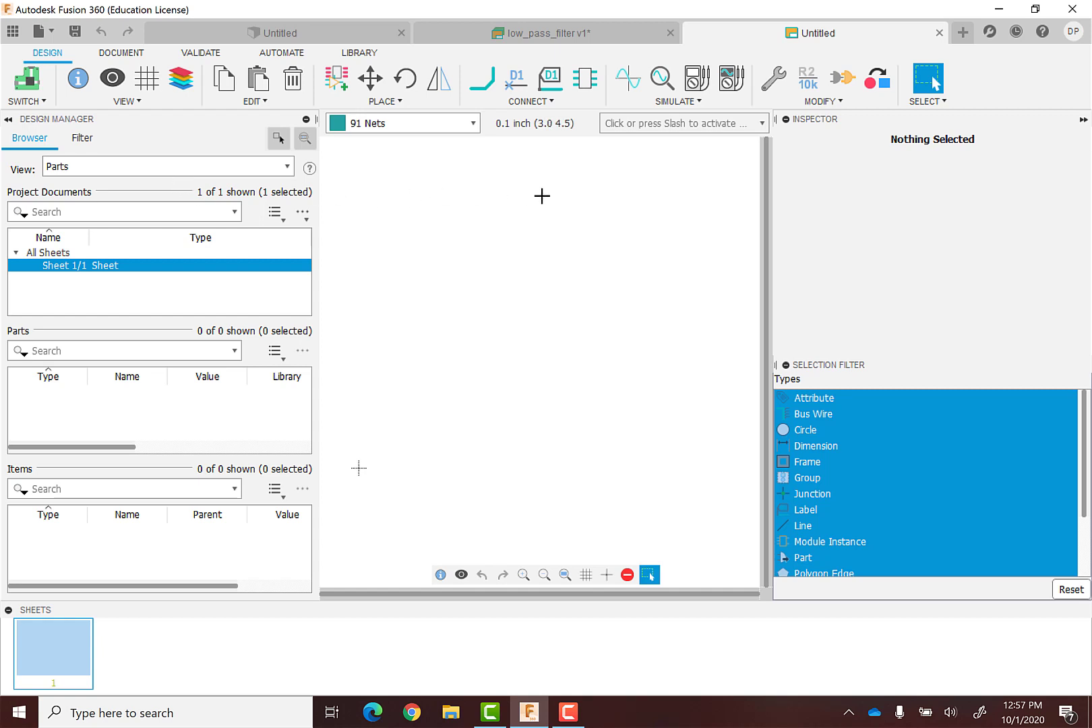
click(594, 26)
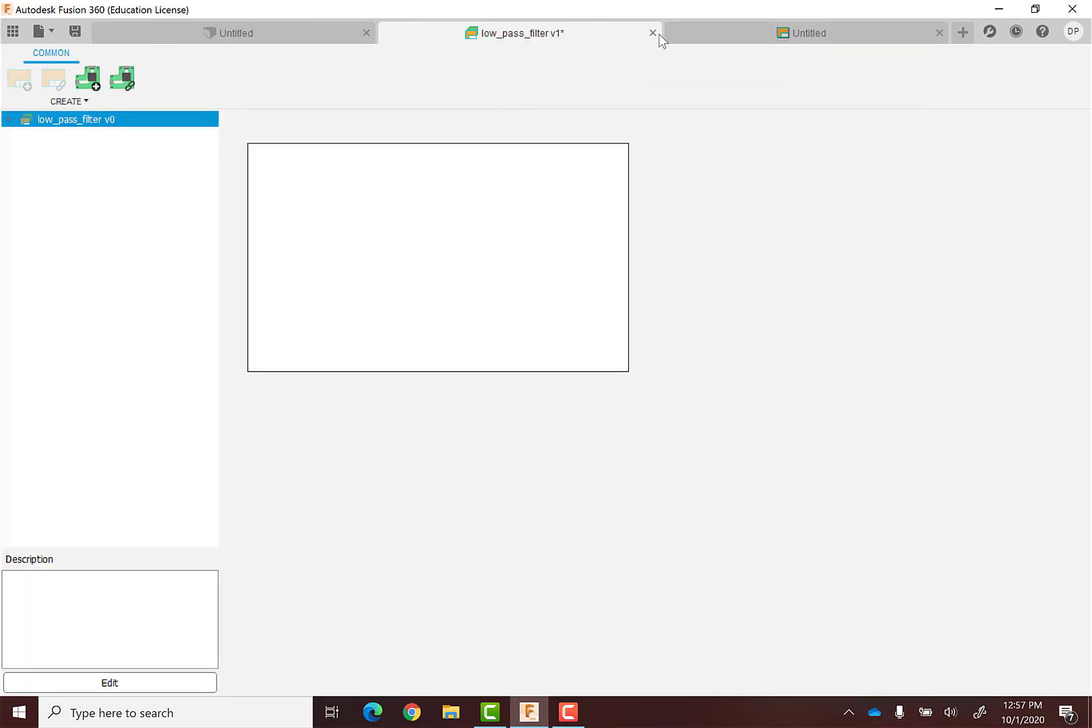
click(736, 40)
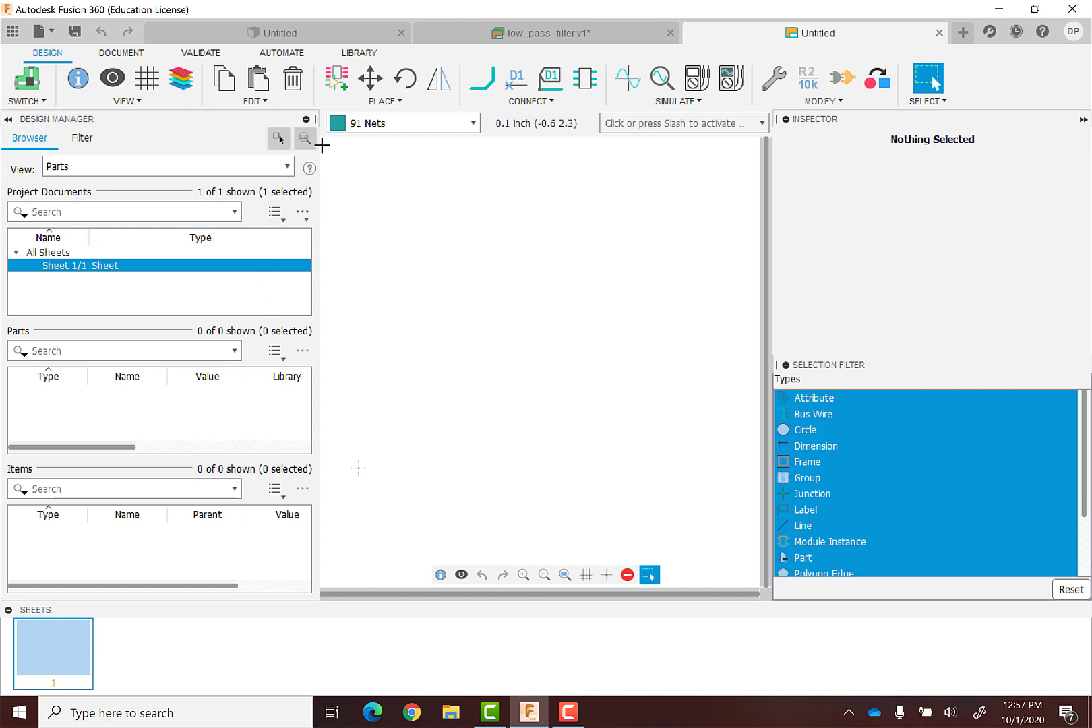
Open the ADD parts browser and briefly expand the BME 214L Parts Library.
click(346, 90)
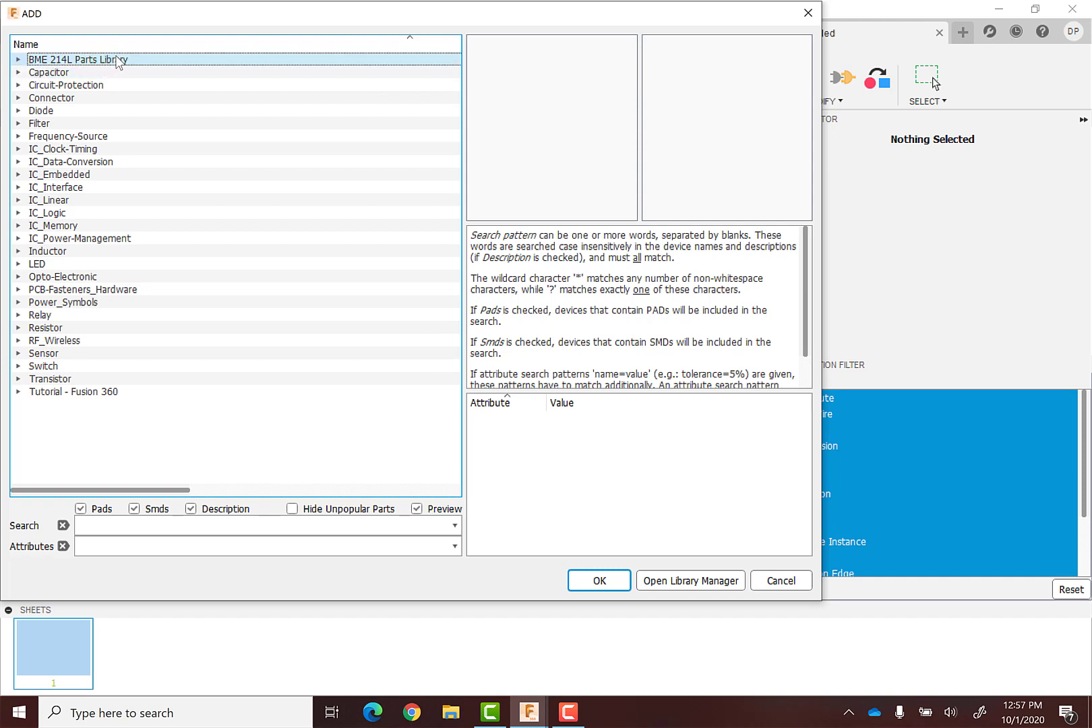
click(19, 60)
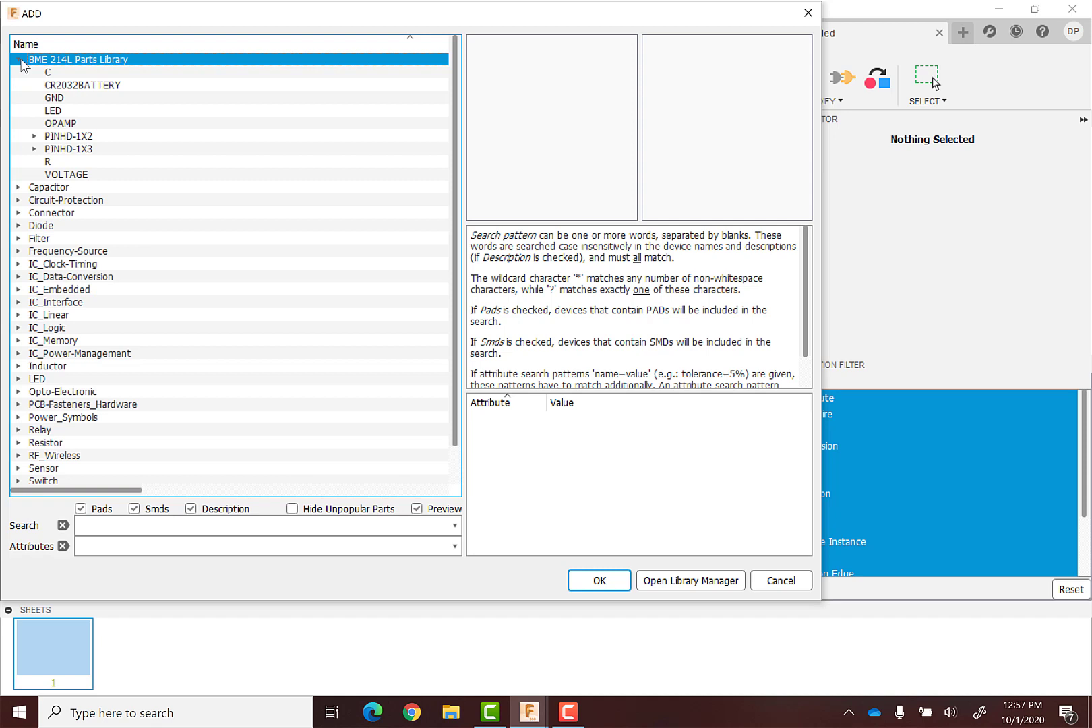
click(19, 60)
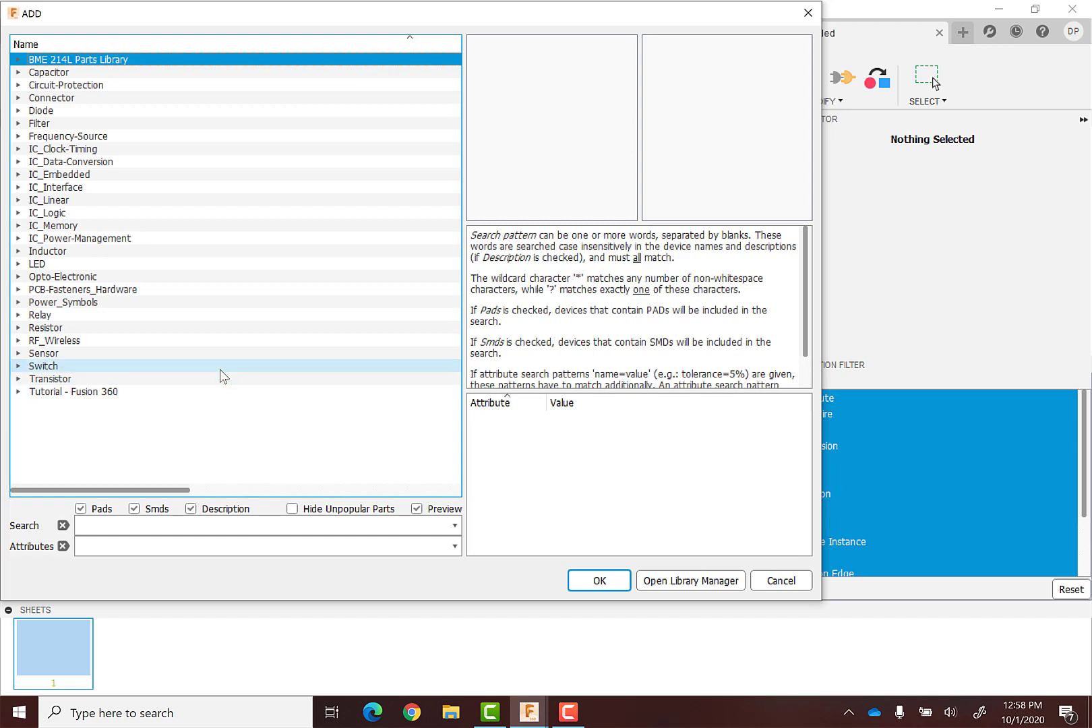
Open the Library Manager and browse its In Use and Available library lists.
click(696, 581)
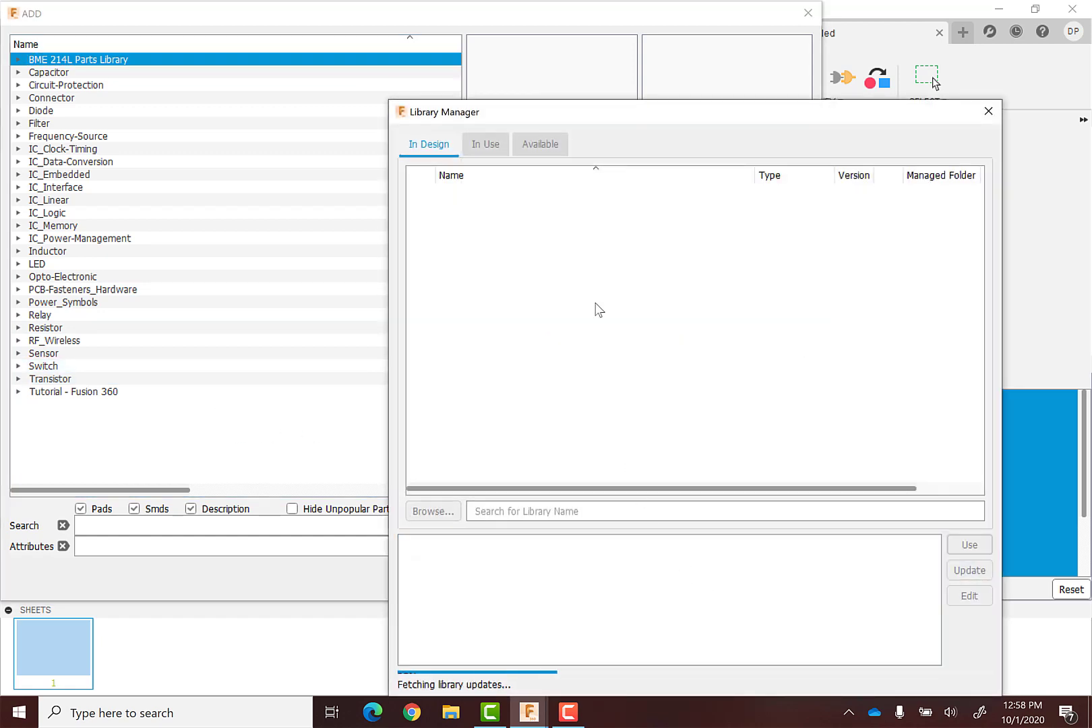
drag(609, 118, 510, 55)
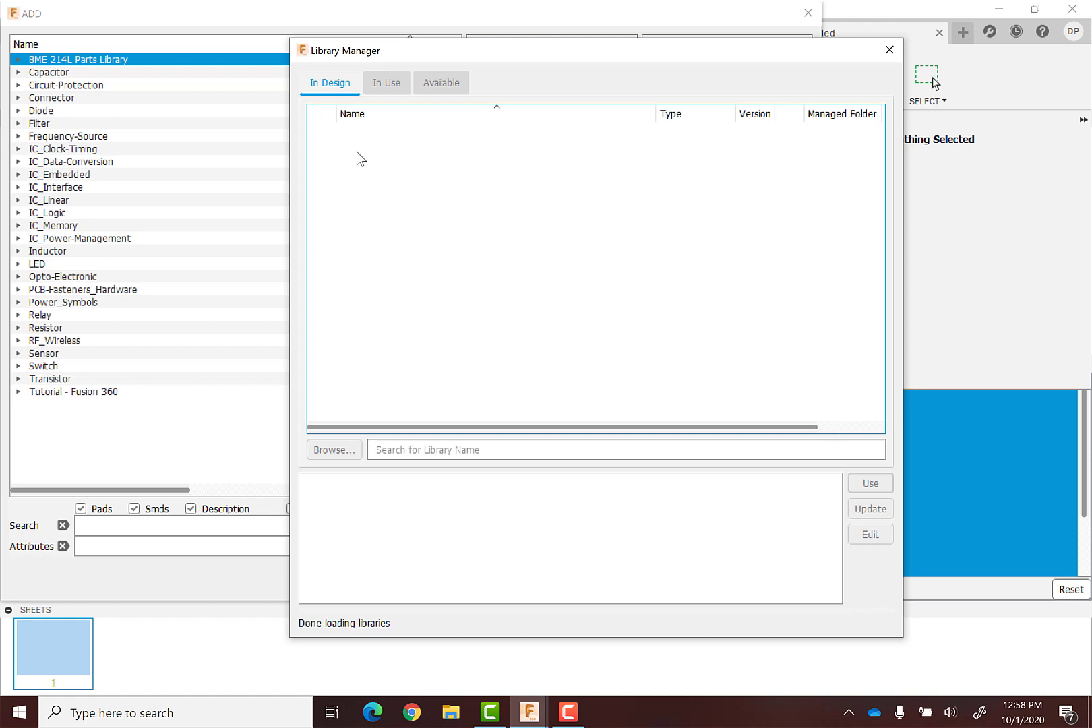
click(387, 88)
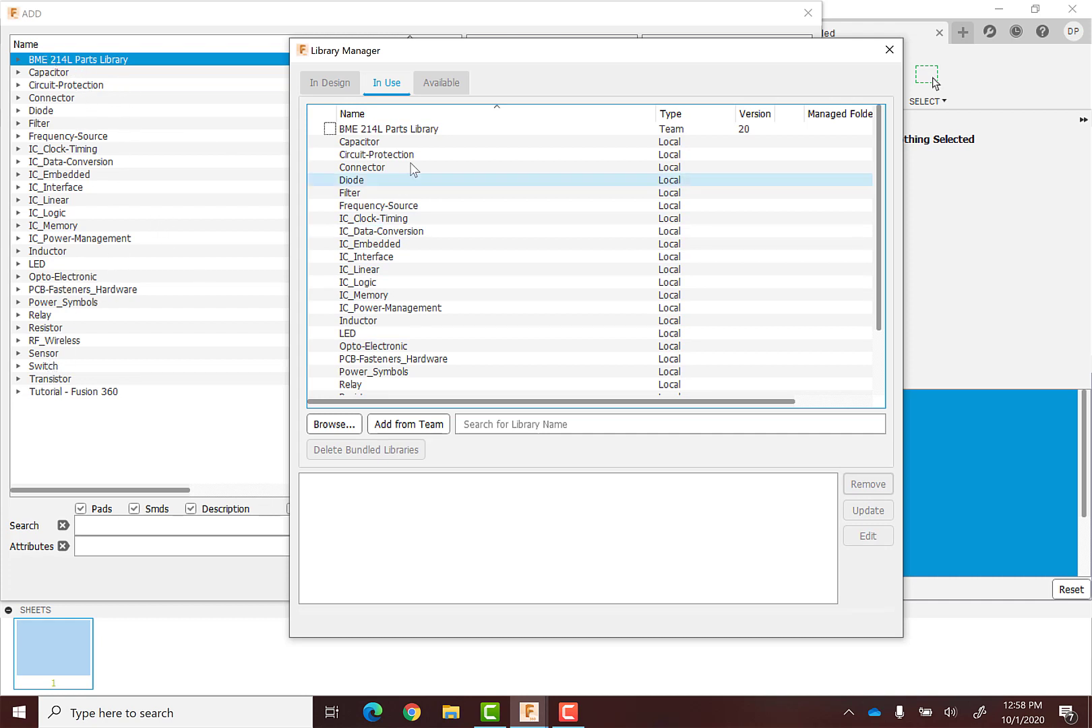
click(444, 85)
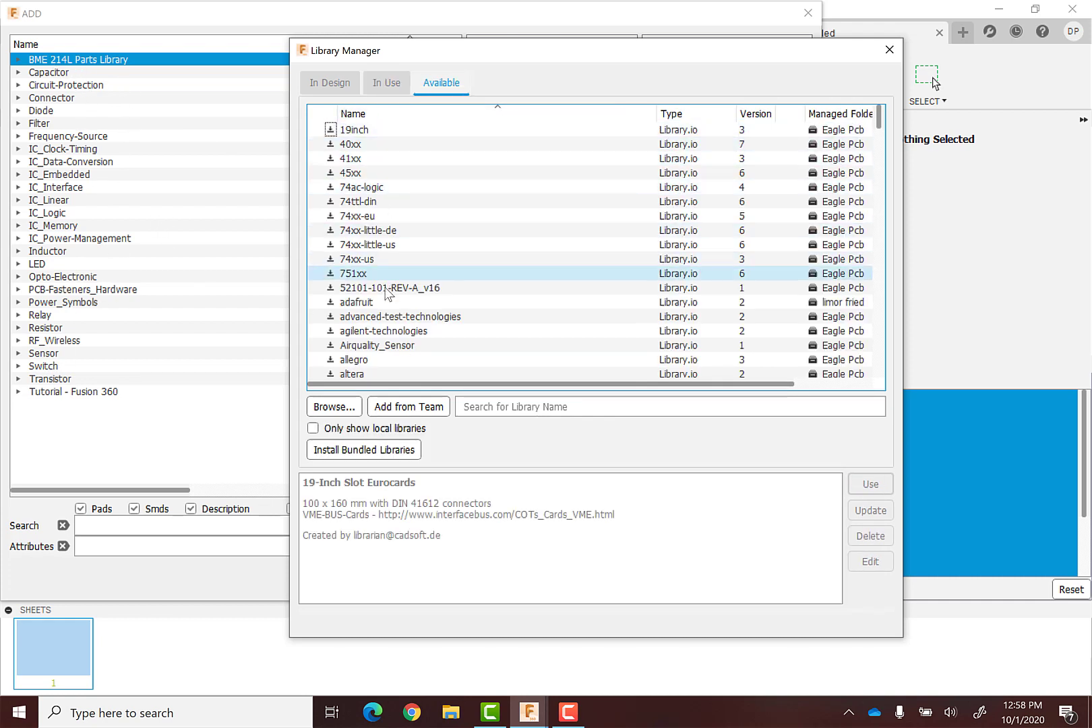
scroll(462, 214, down, 12)
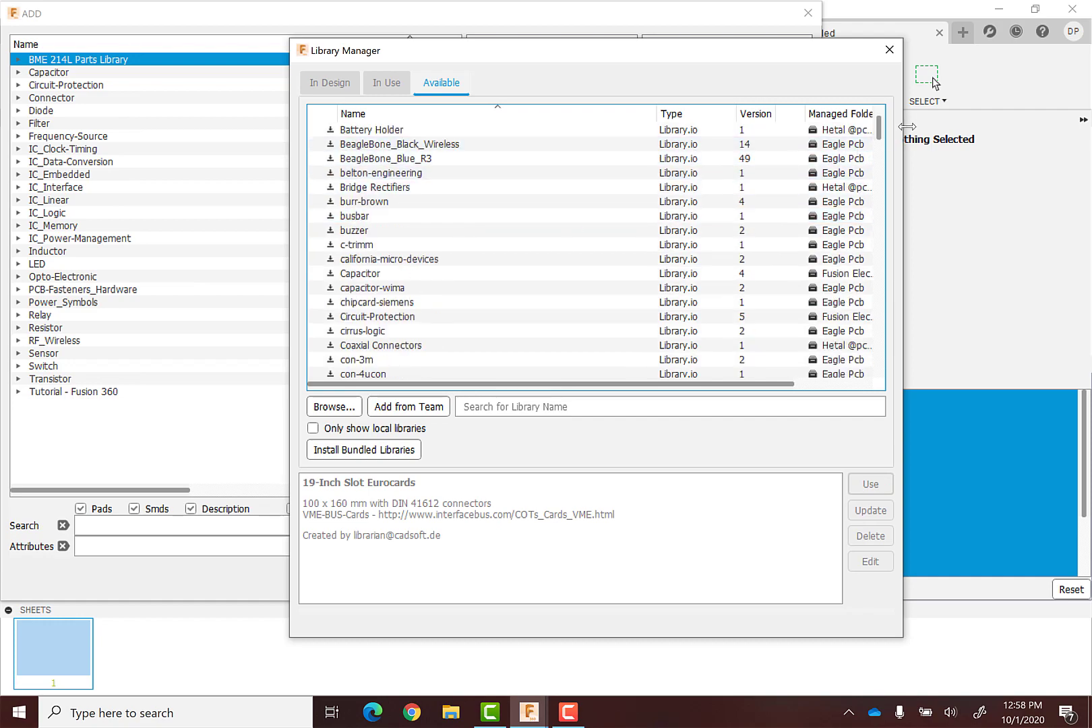
drag(879, 124, 845, 111)
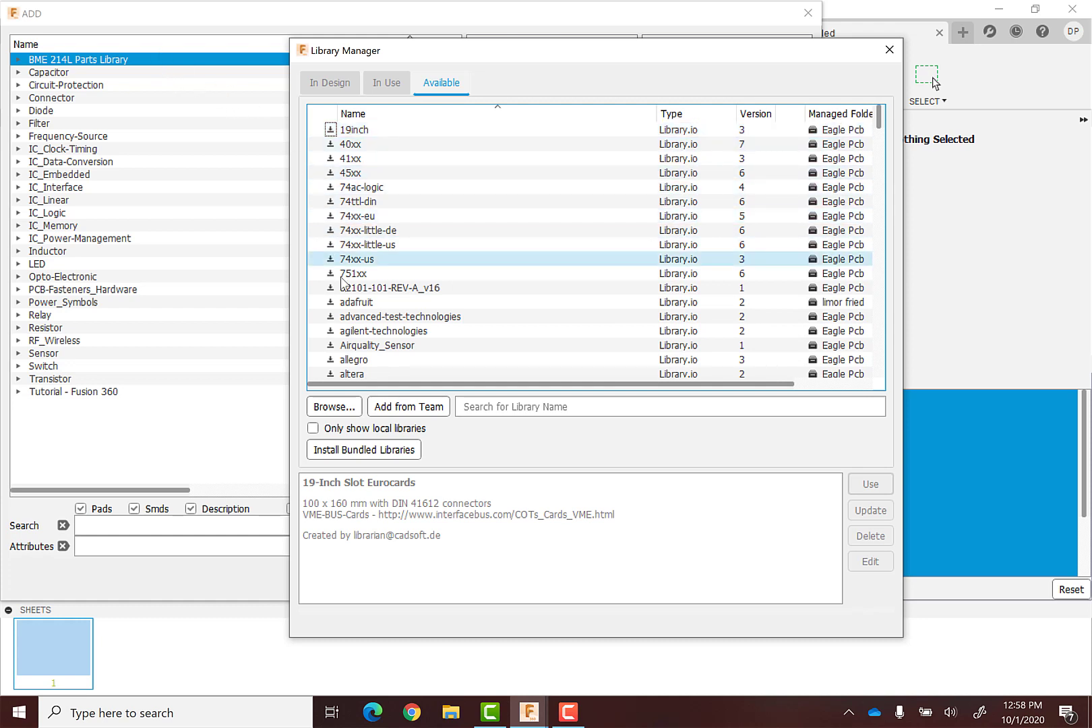
click(345, 406)
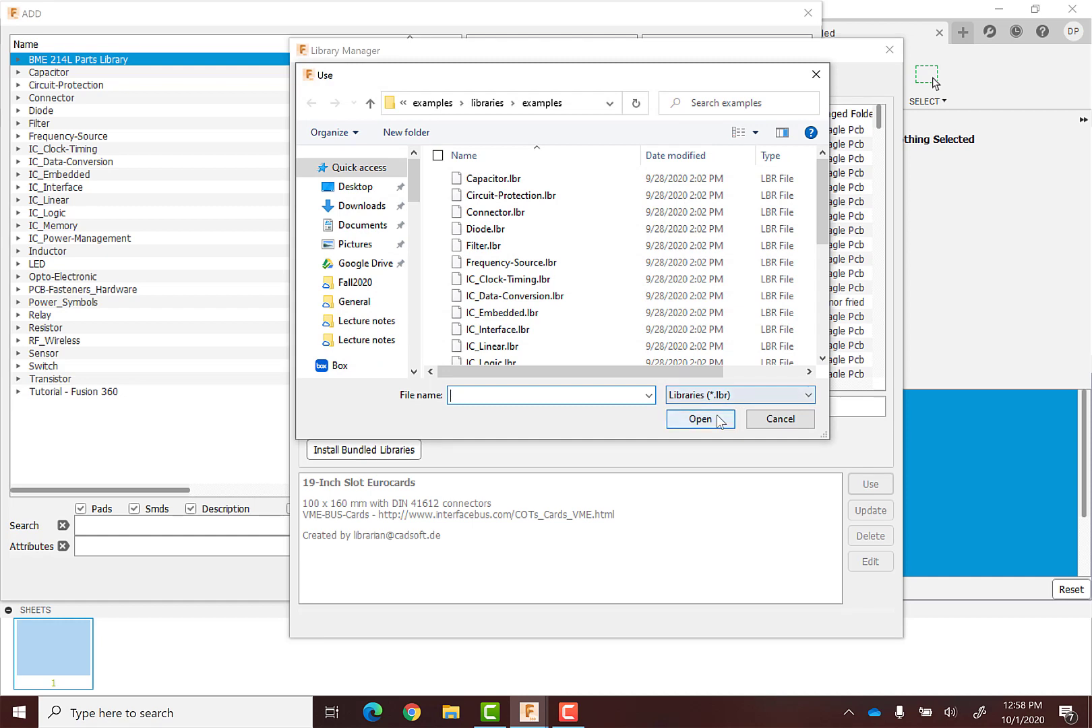
click(778, 420)
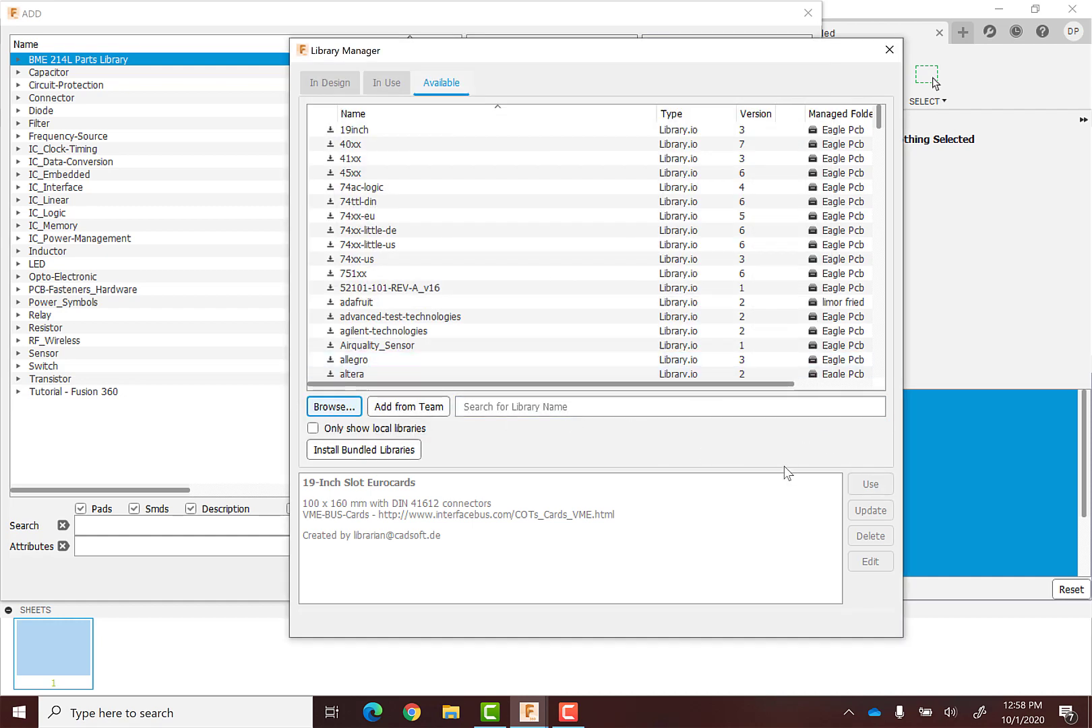
scroll(388, 196, down, 4)
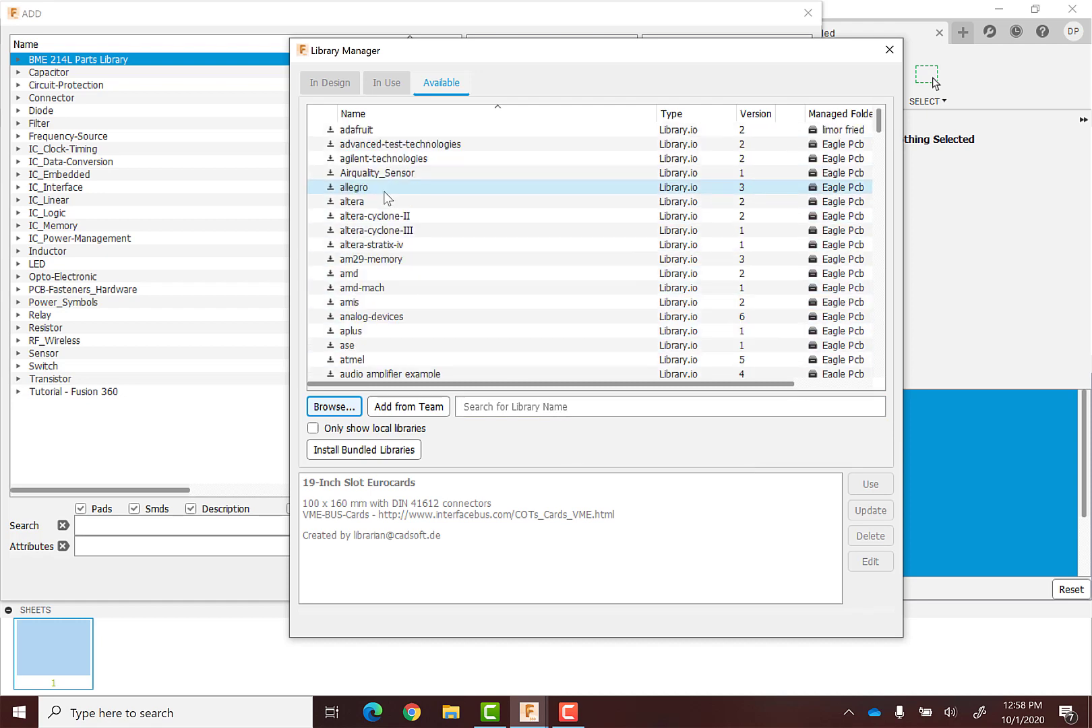
scroll(388, 197, down, 6)
Search 'spice', put the ngspice-simulation library into use, and verify it under In Use.
click(508, 408)
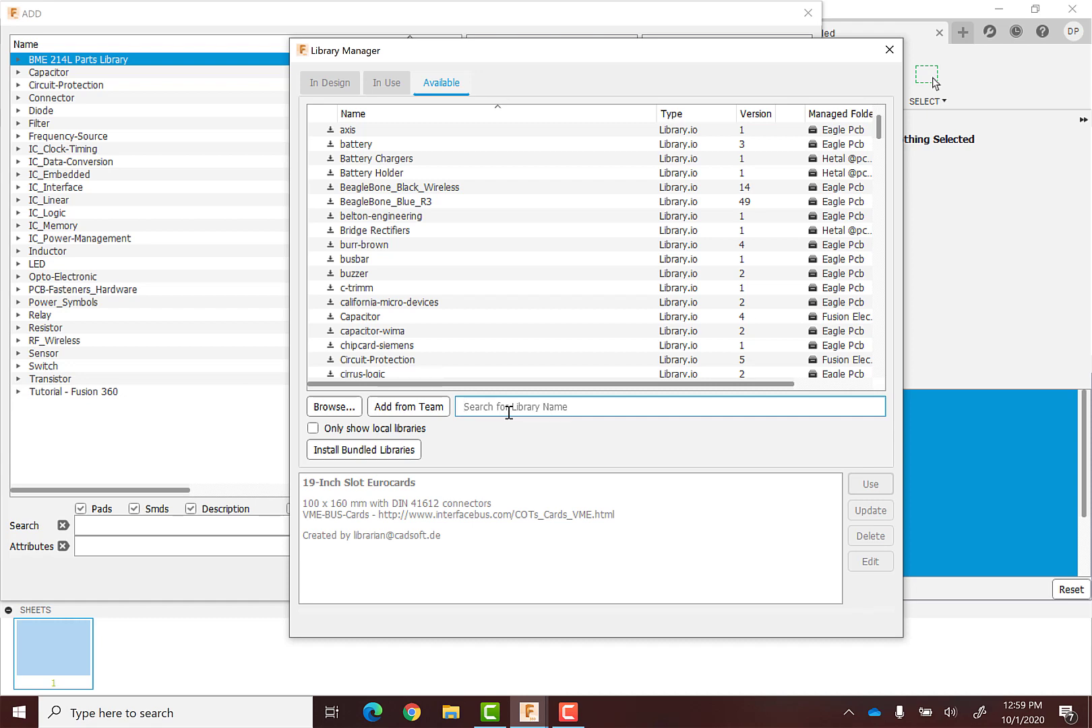
text(spice)
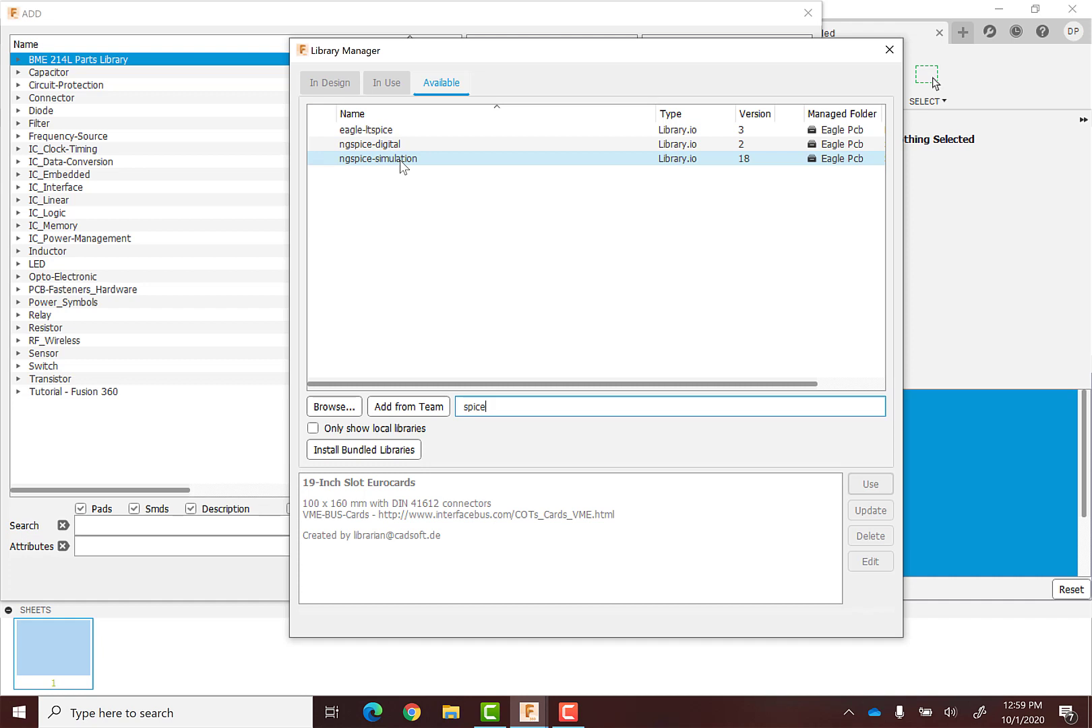
click(401, 160)
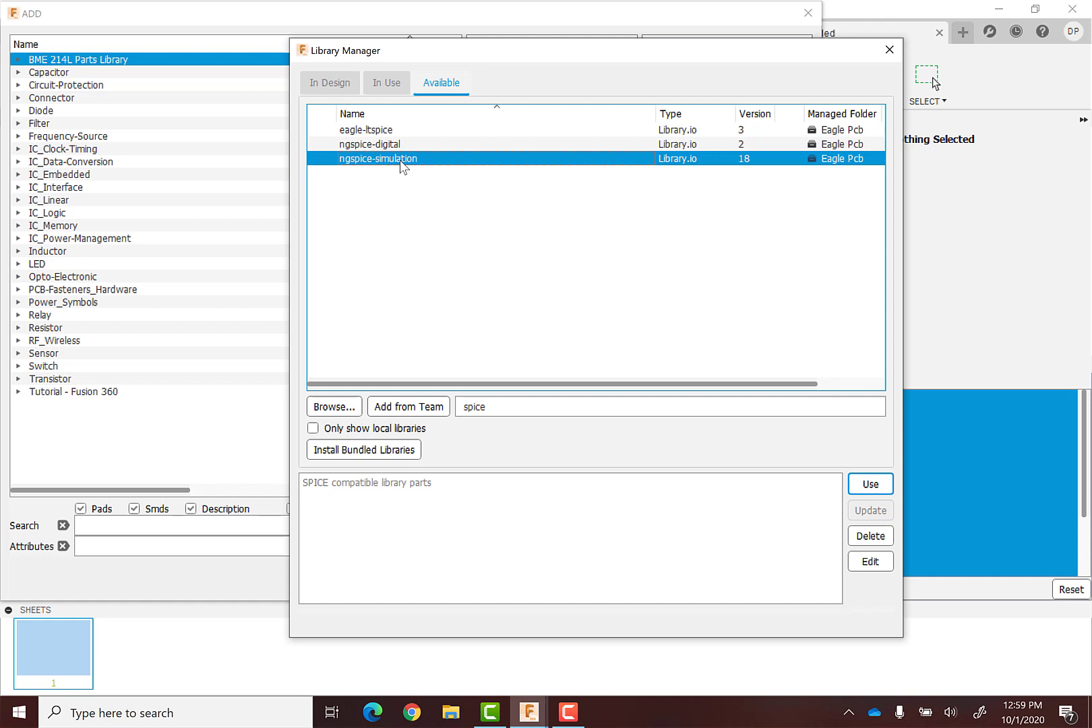
click(509, 405)
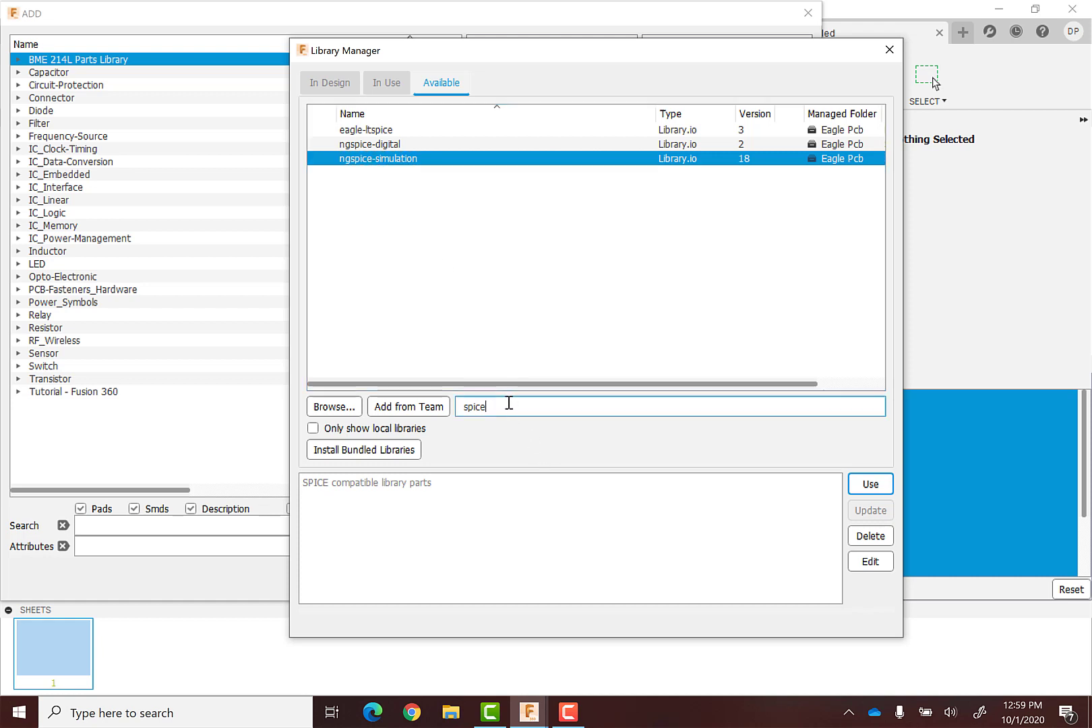
click(880, 486)
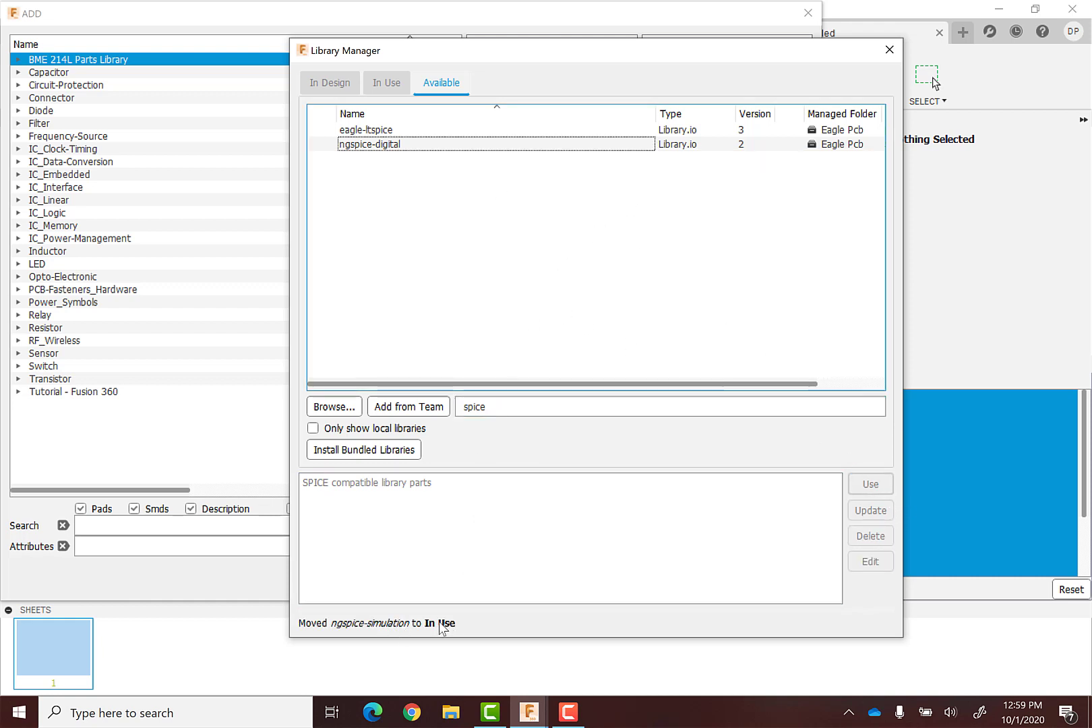
click(384, 86)
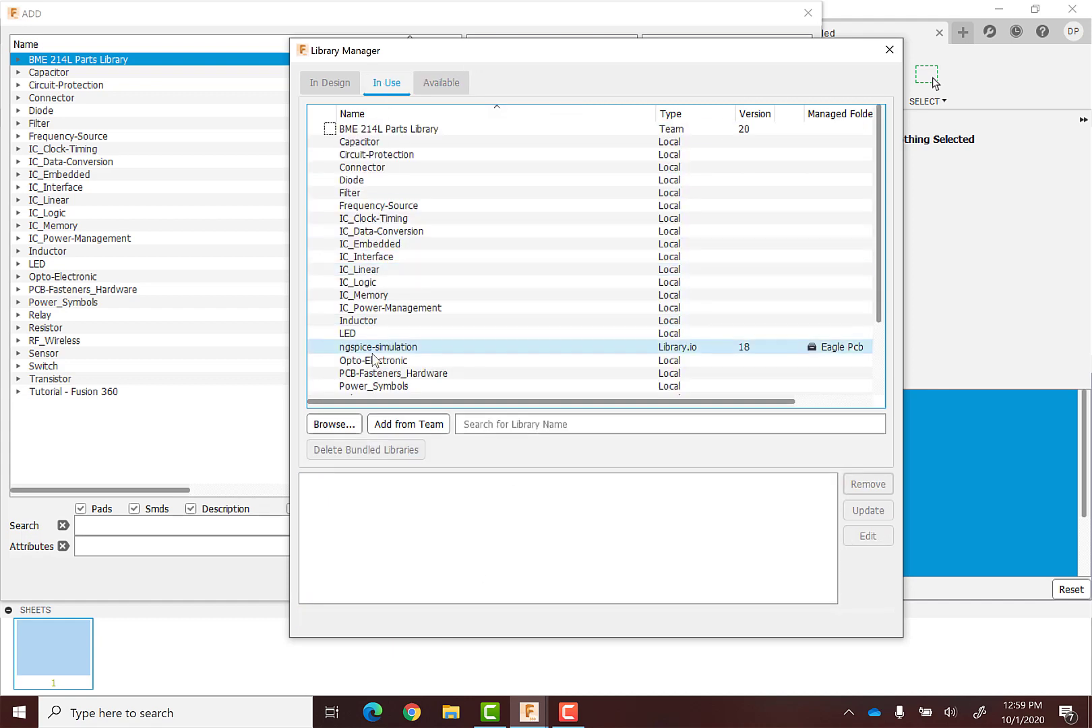
Close the Library Manager and look through the ngspice-simulation library's parts.
click(889, 49)
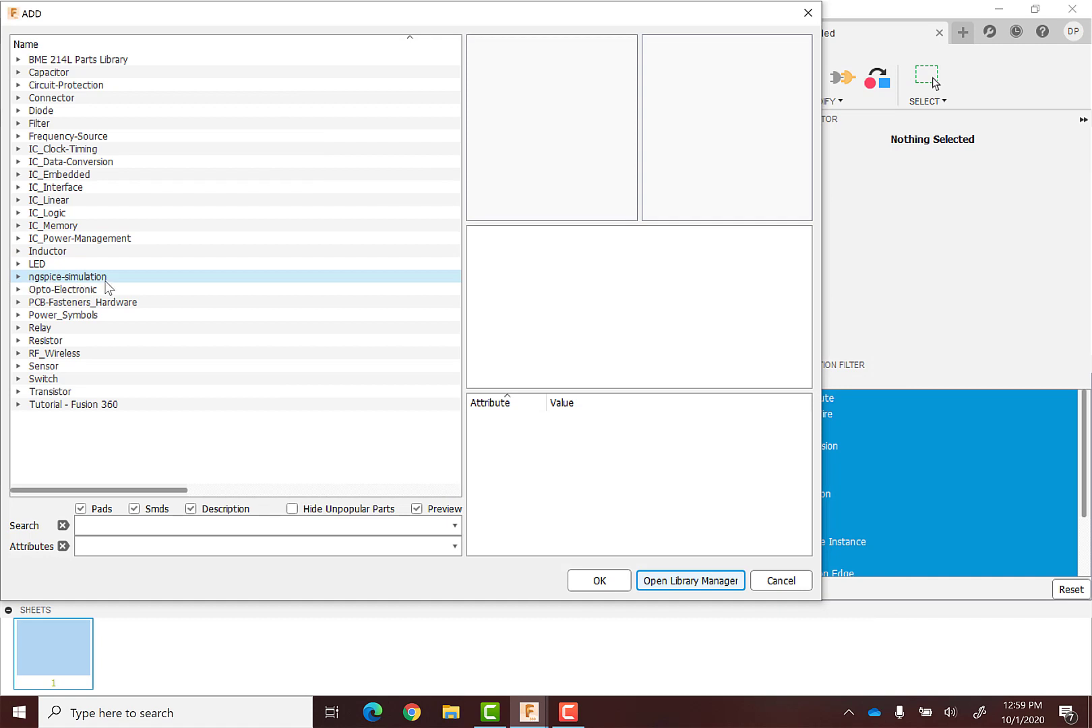
click(19, 277)
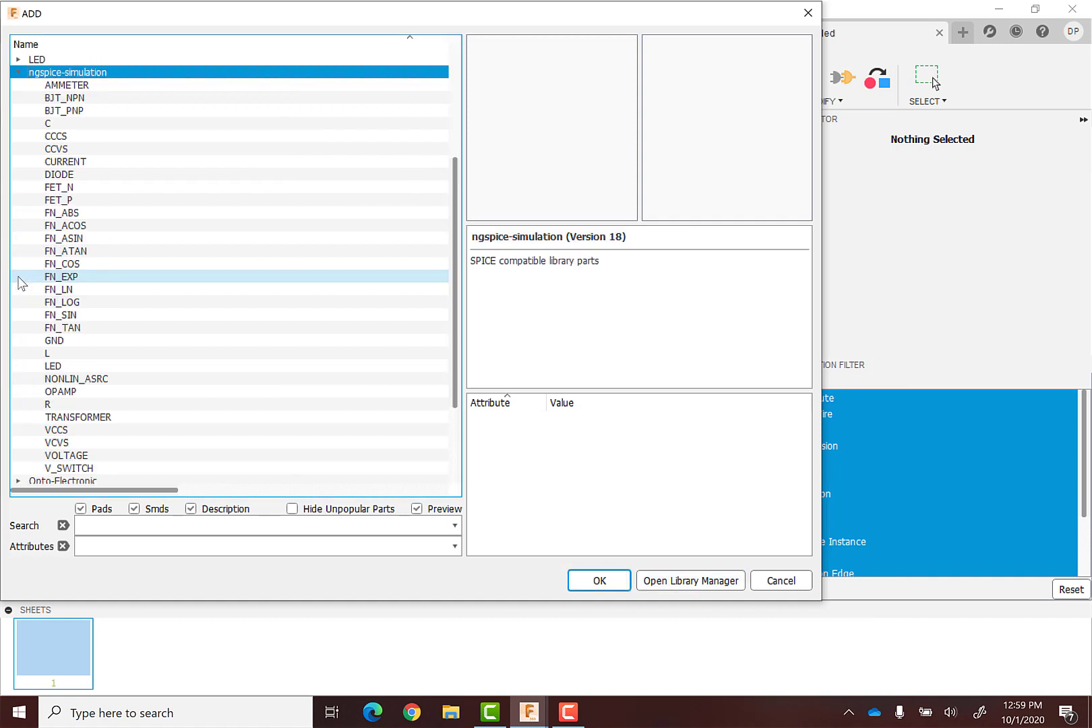
scroll(90, 283, down, 2)
scroll(91, 270, up, 1)
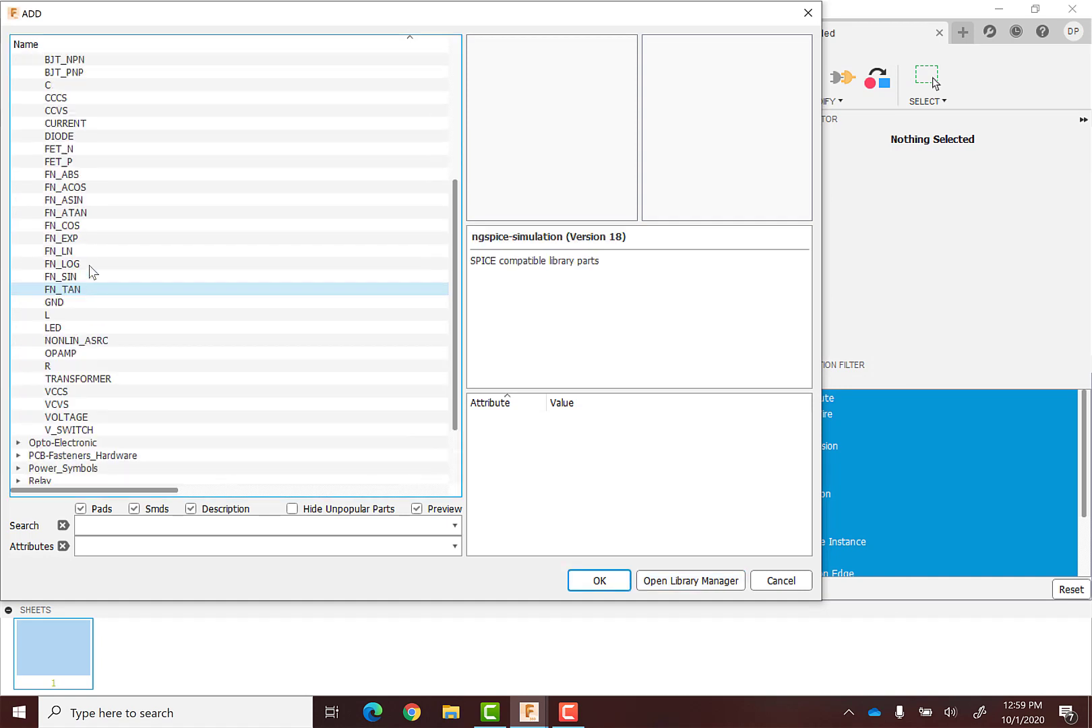
scroll(101, 88, up, 1)
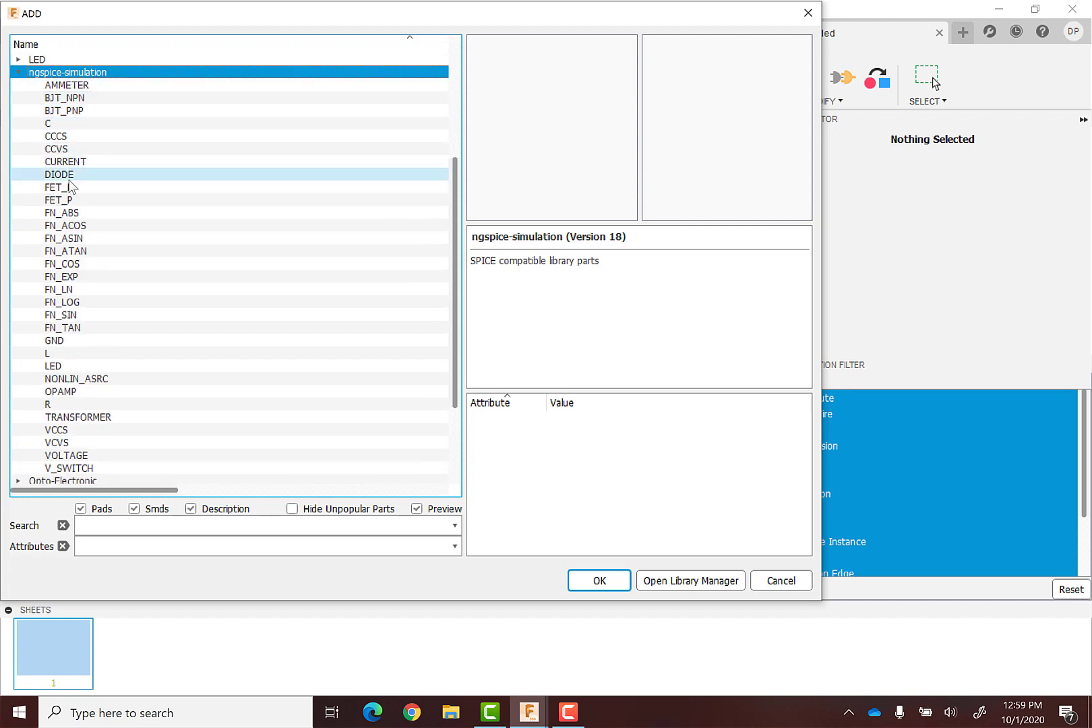
scroll(77, 202, down, 1)
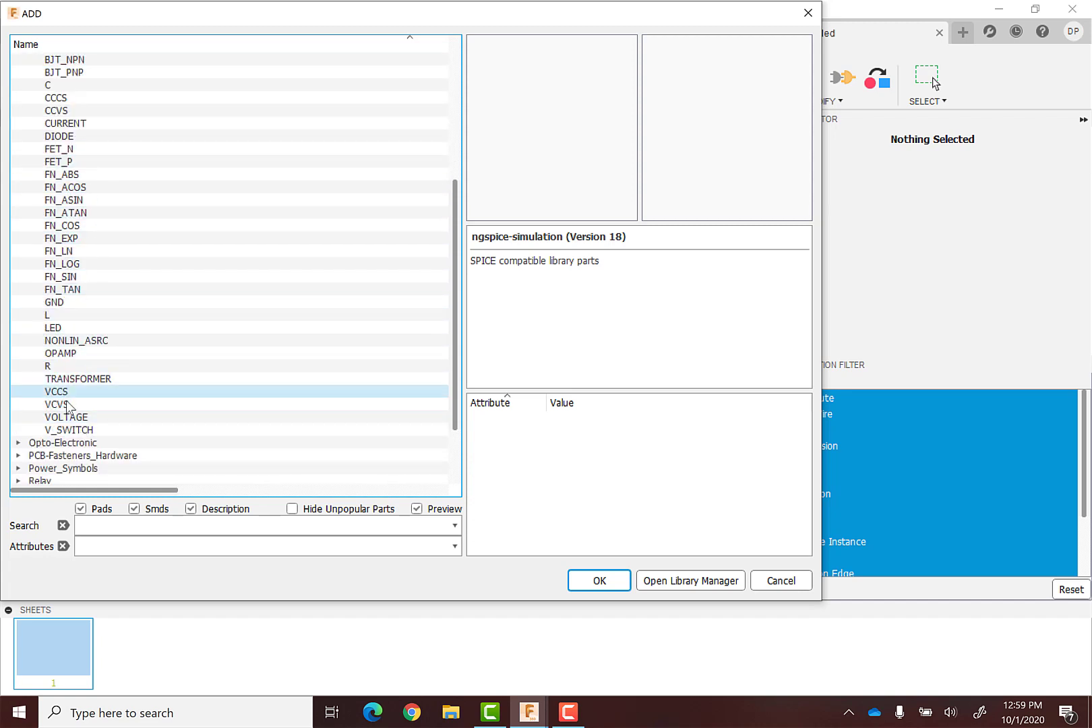
scroll(130, 311, up, 7)
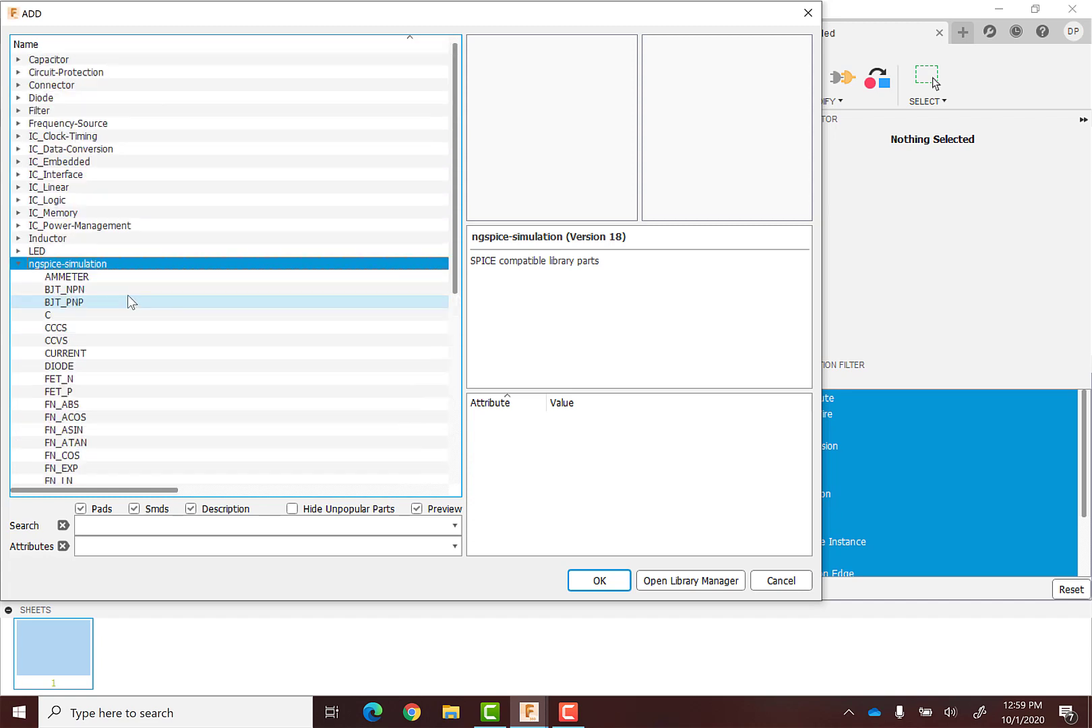
Place the VOLTAGE source V1 from BME 214L Parts Library on the sheet.
click(19, 61)
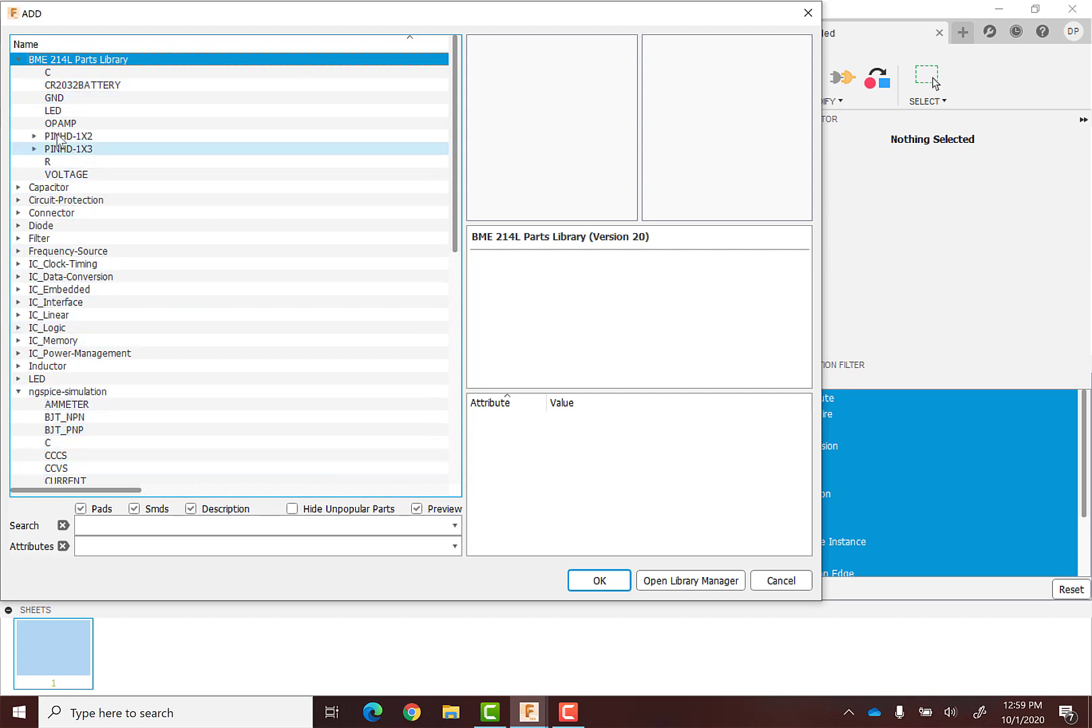
click(73, 177)
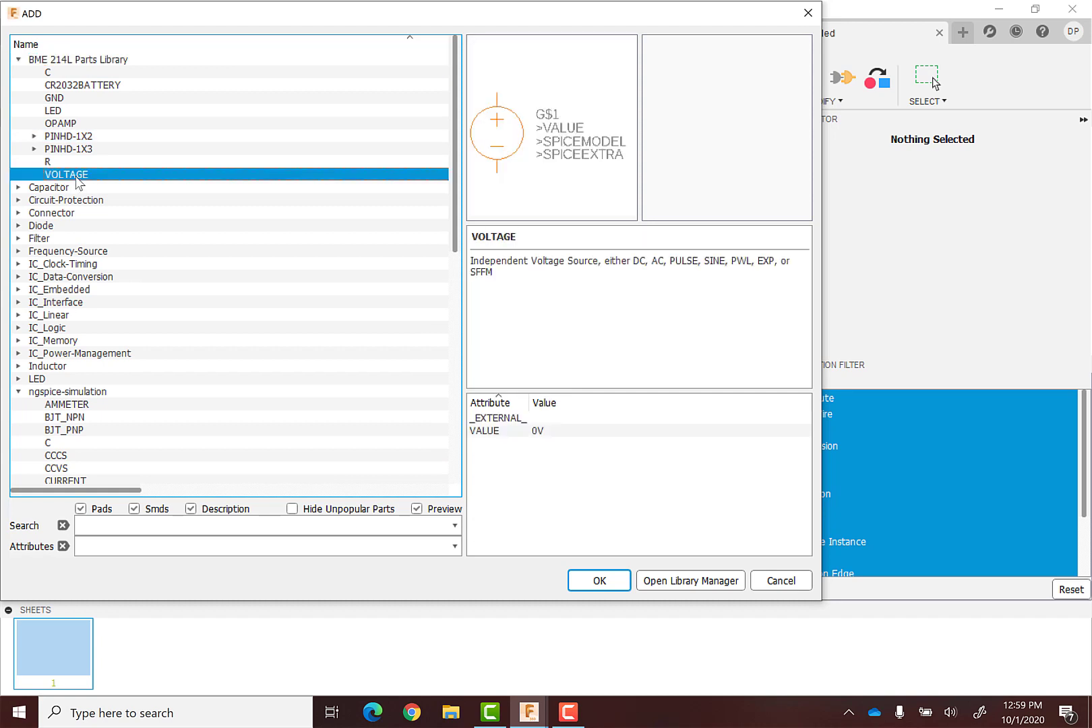
click(612, 583)
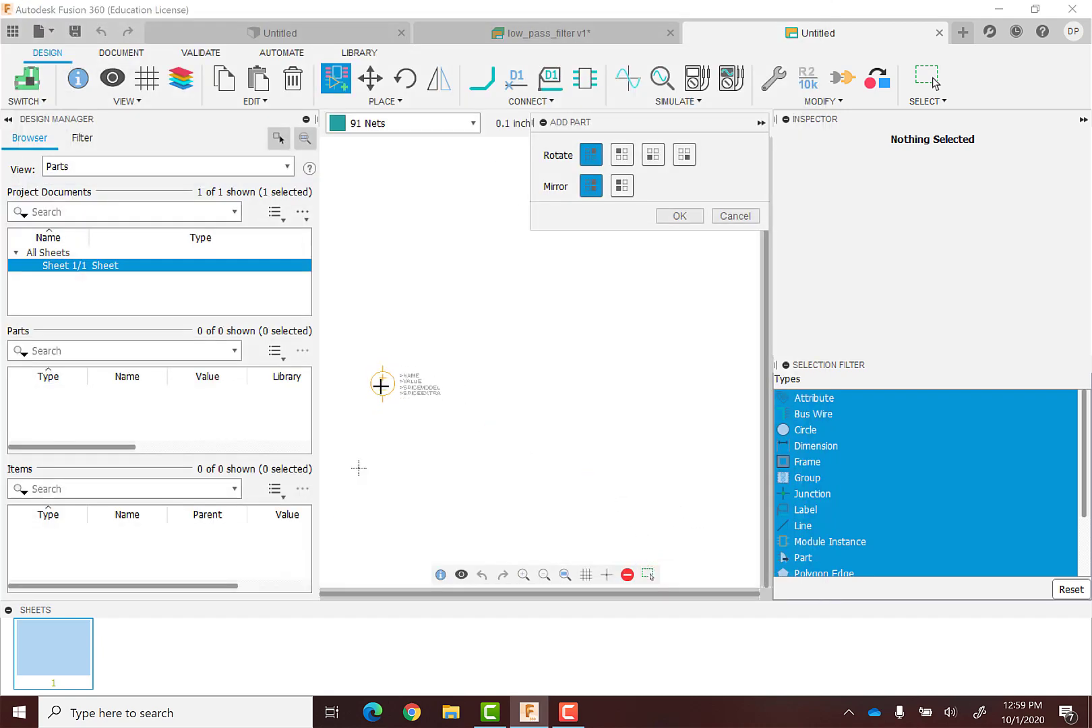
click(382, 385)
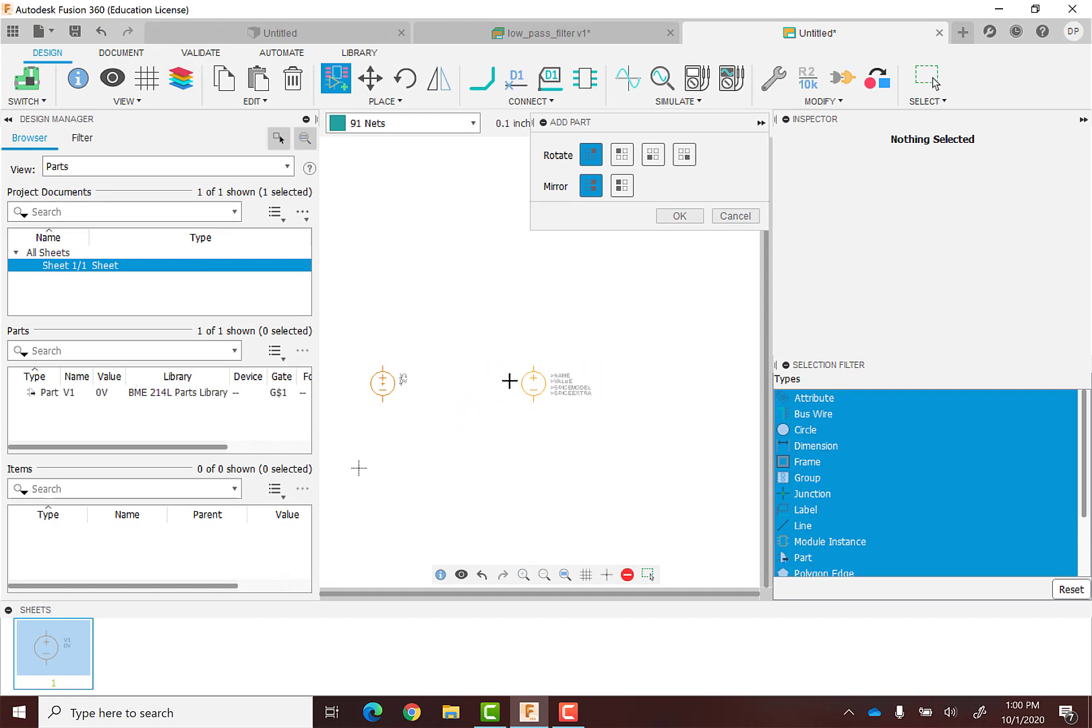
click(677, 215)
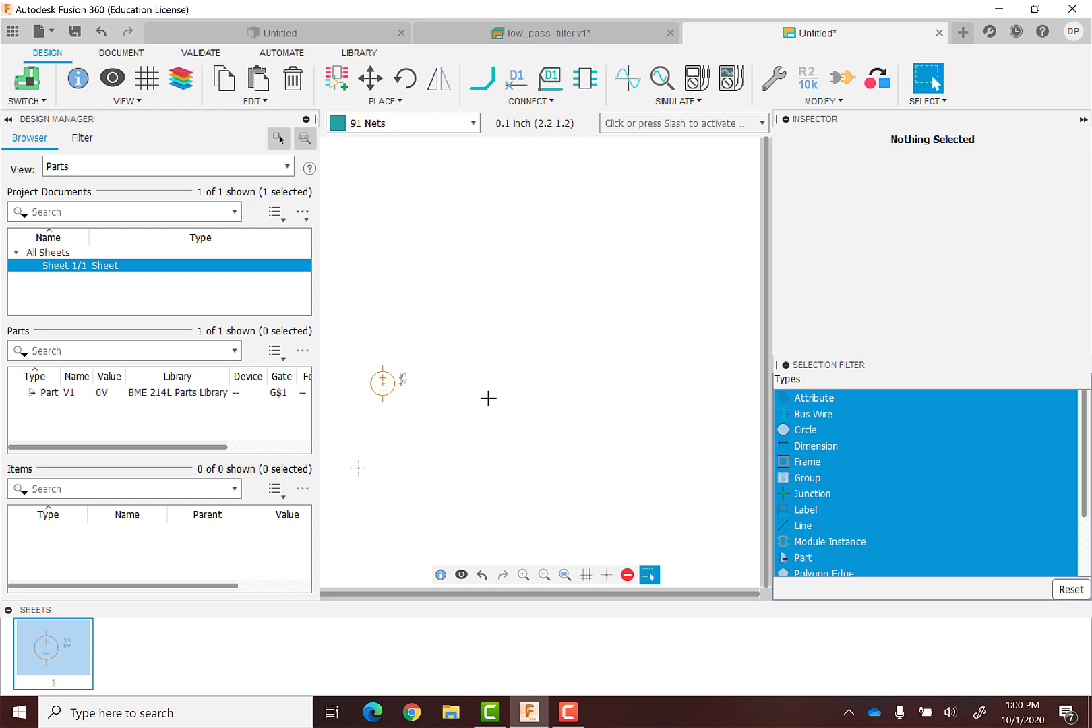
Choose the BME 214L capacitor C after previewing the ngspice-simulation version.
click(349, 92)
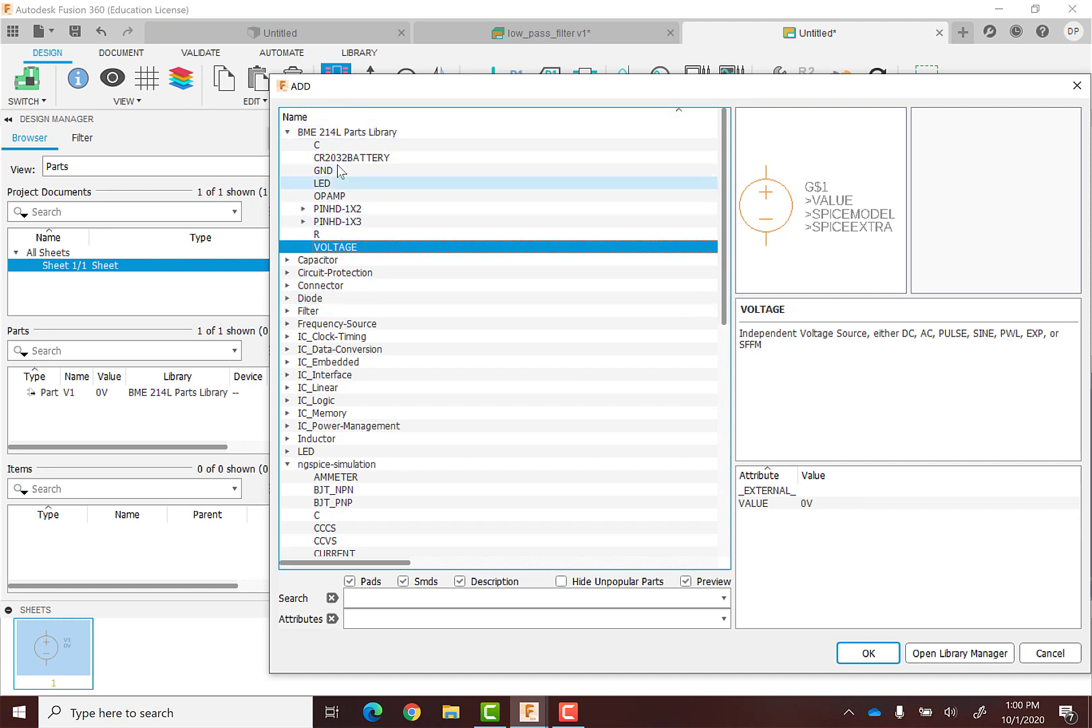
scroll(351, 209, down, 2)
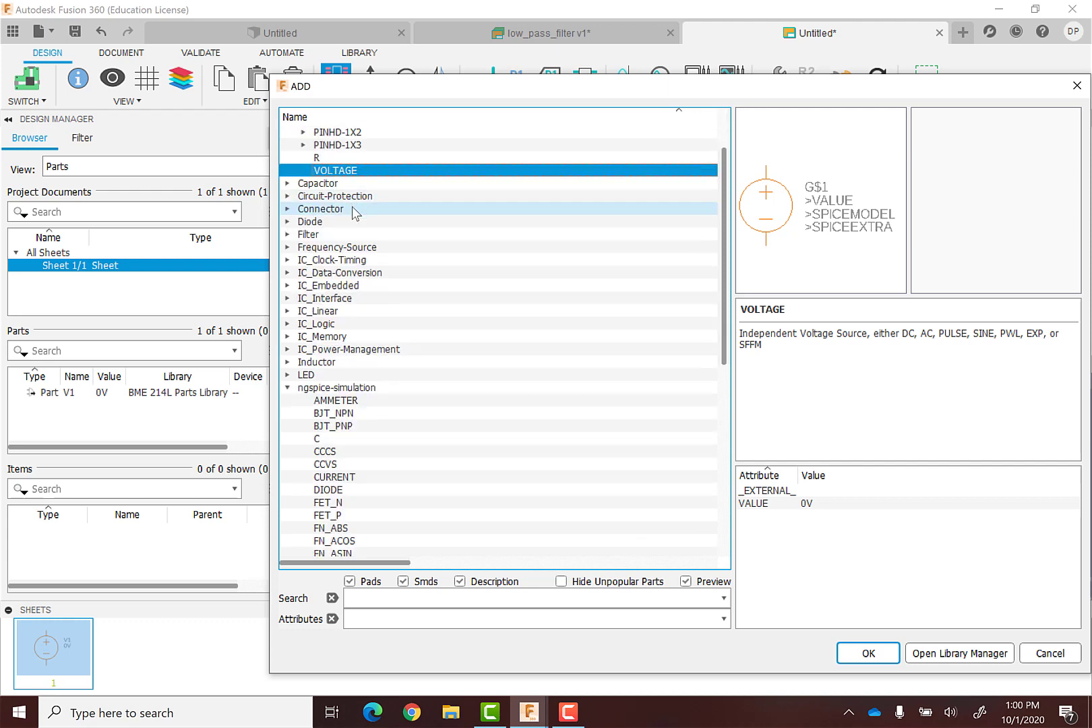
click(336, 440)
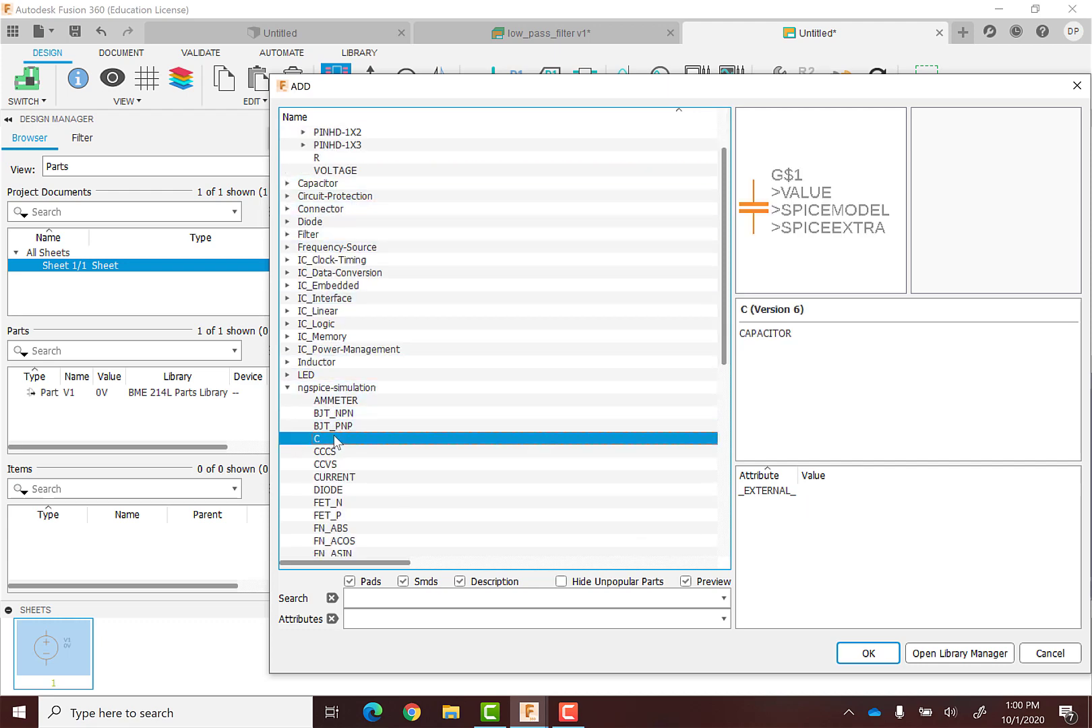
scroll(375, 413, down, 4)
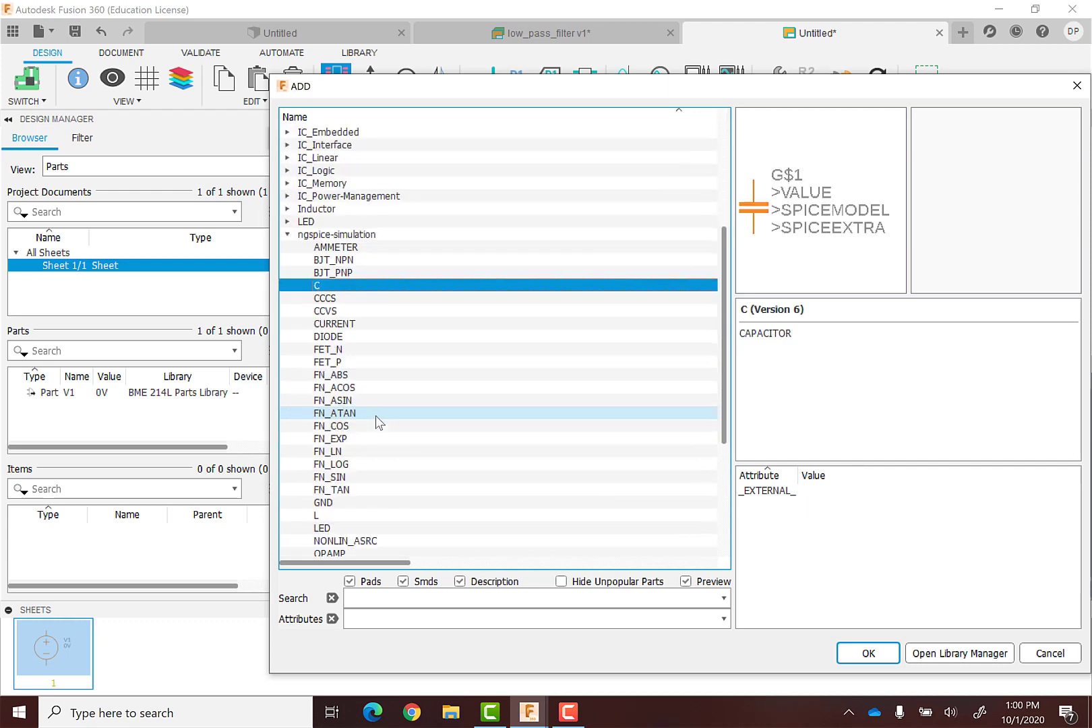
scroll(366, 377, up, 1)
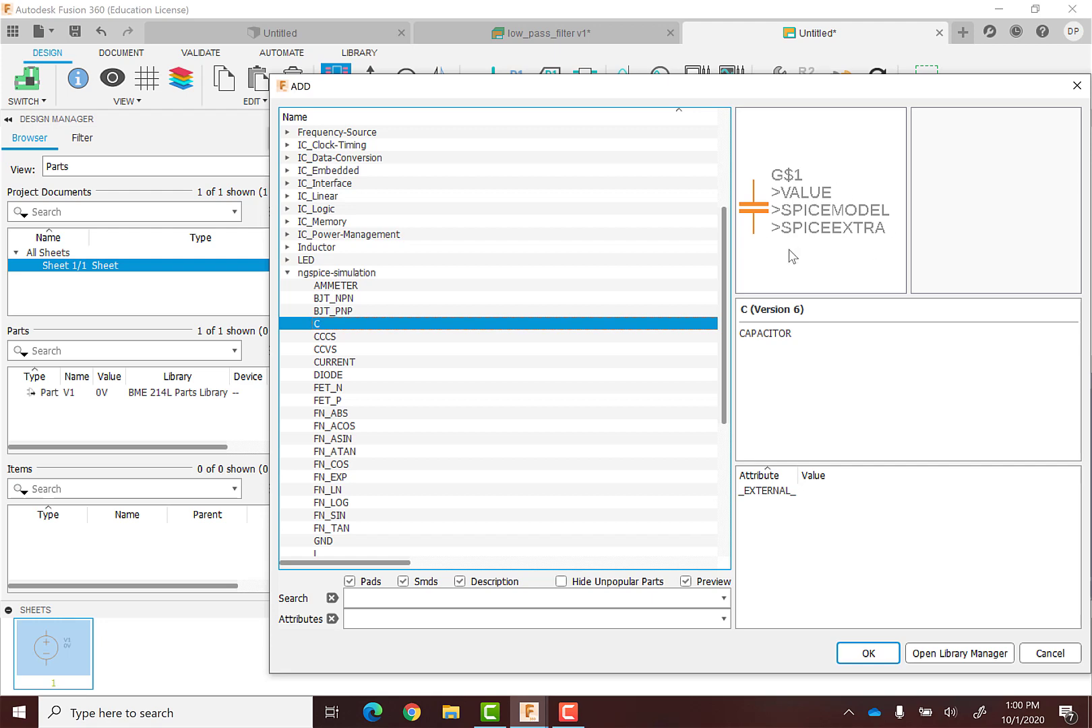
scroll(495, 250, up, 5)
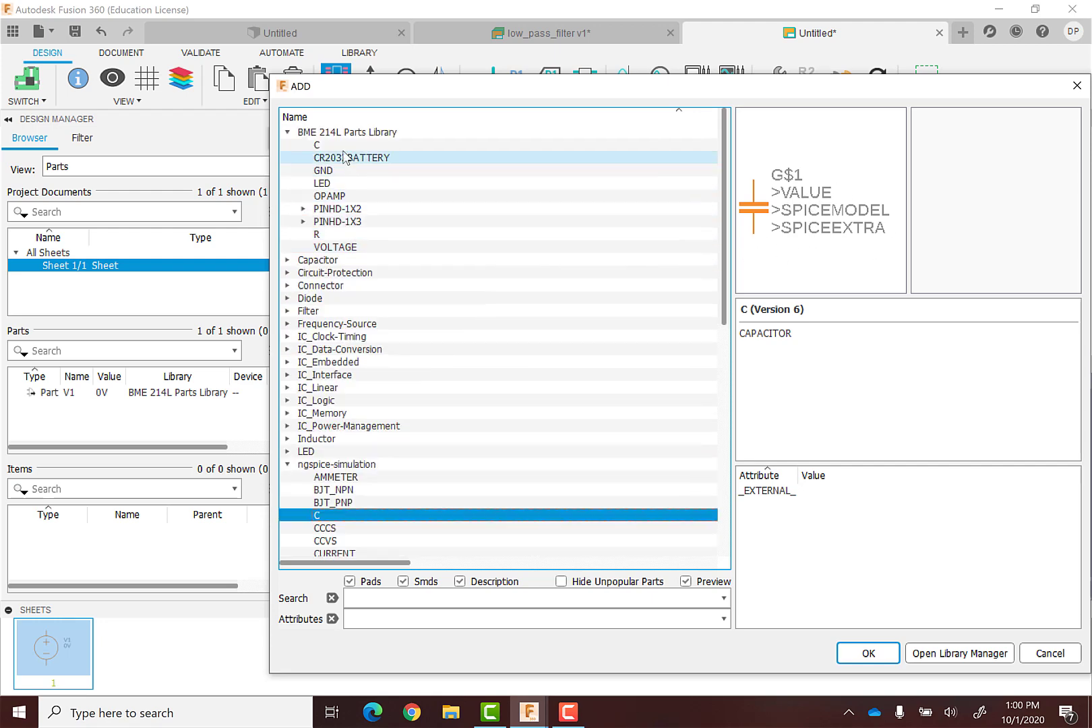
click(338, 147)
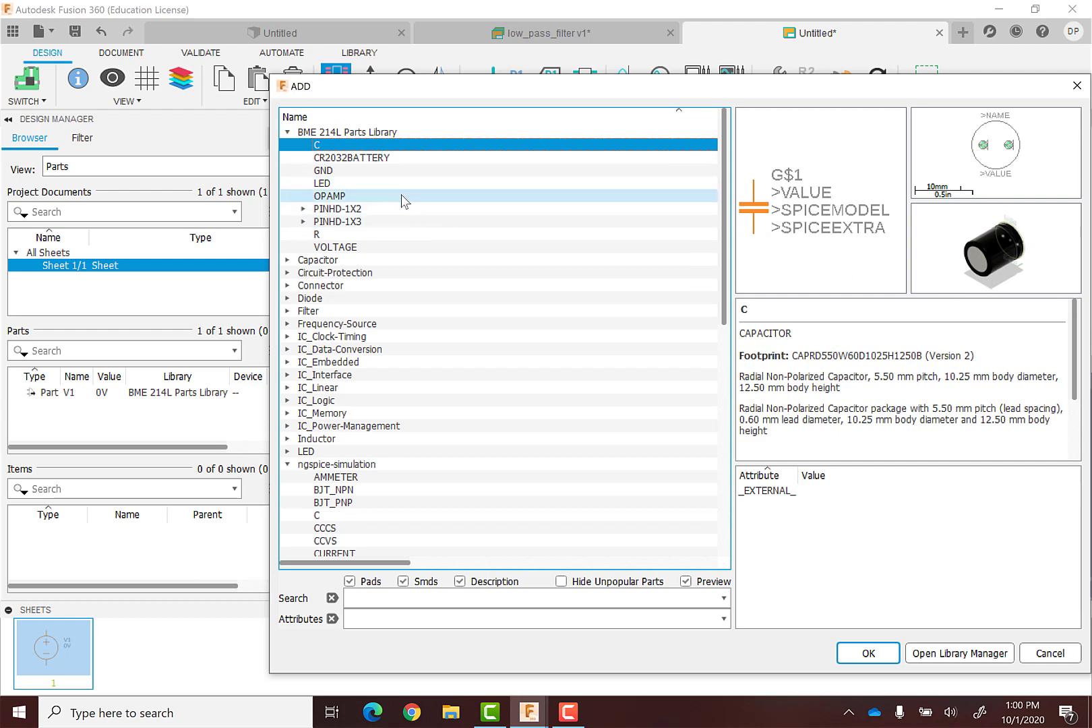
scroll(377, 199, down, 6)
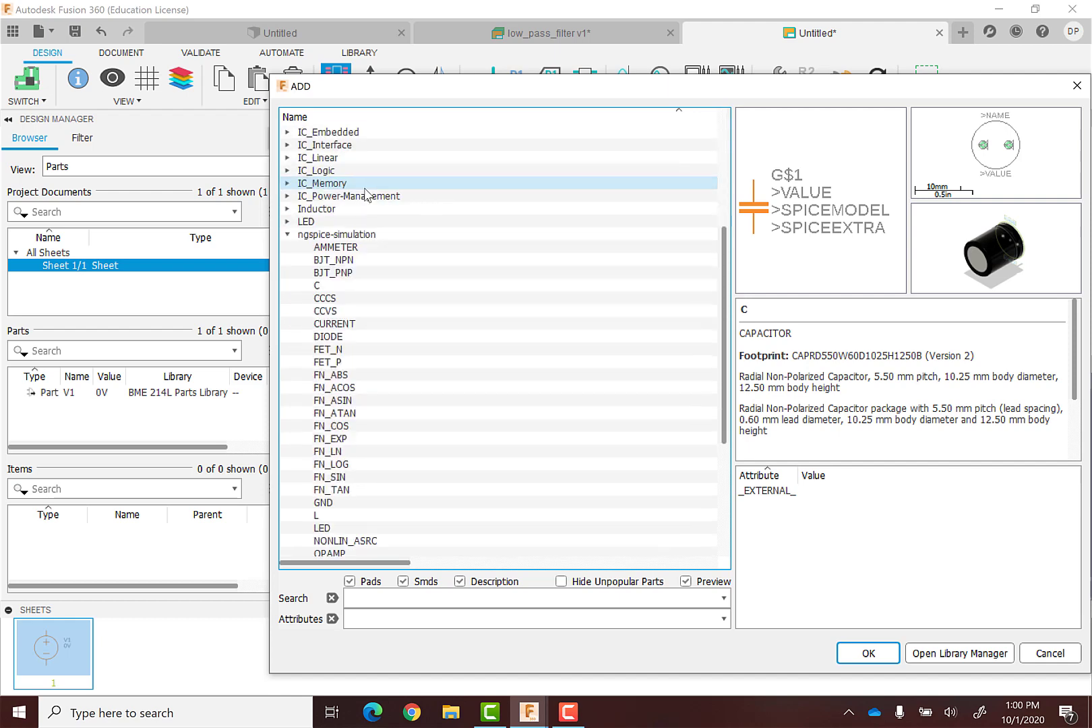
scroll(376, 275, down, 3)
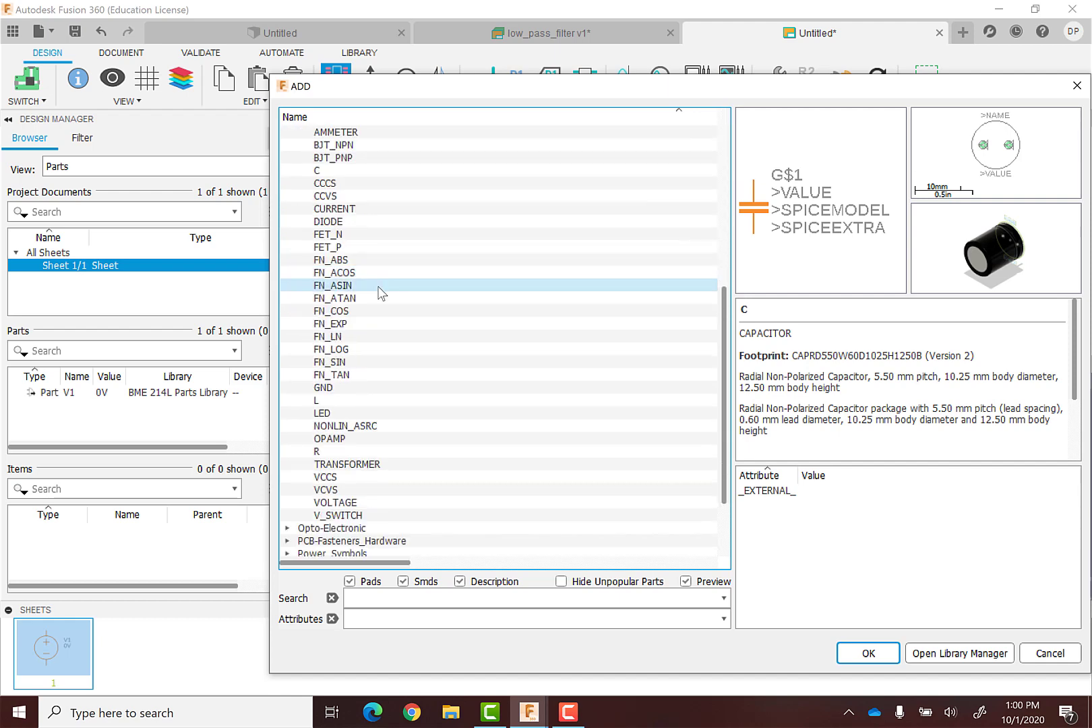
scroll(381, 293, up, 6)
scroll(375, 283, down, 4)
scroll(373, 280, up, 7)
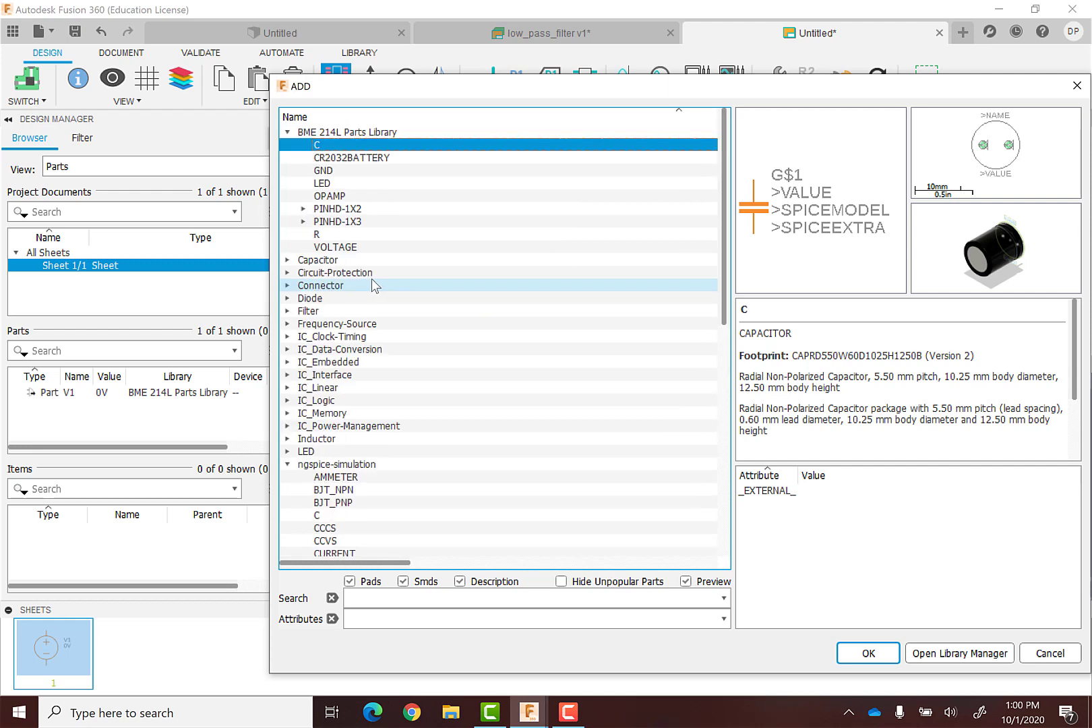
click(350, 145)
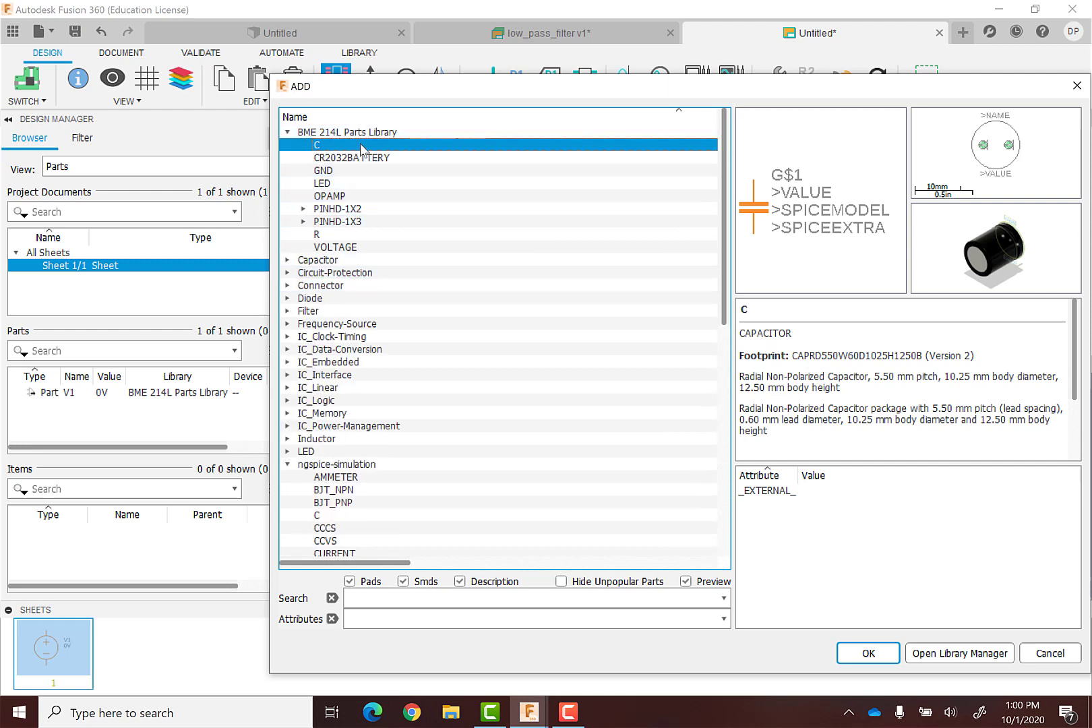
Place capacitor C1 to the right of V1 and adjust the zoom.
click(871, 653)
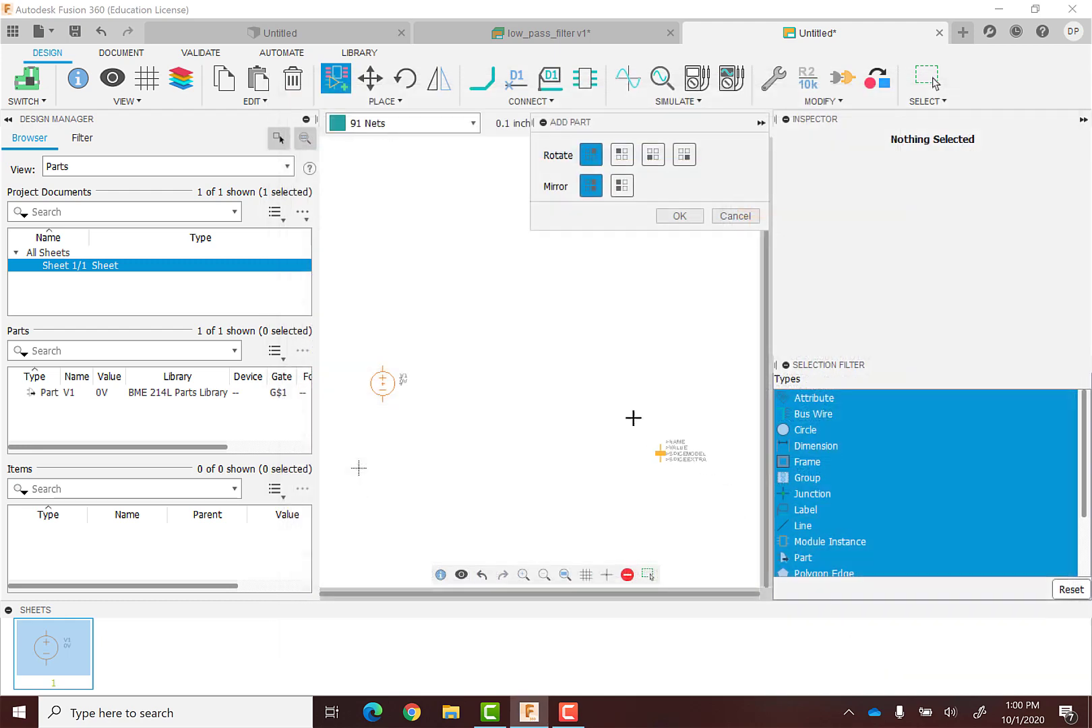
click(459, 379)
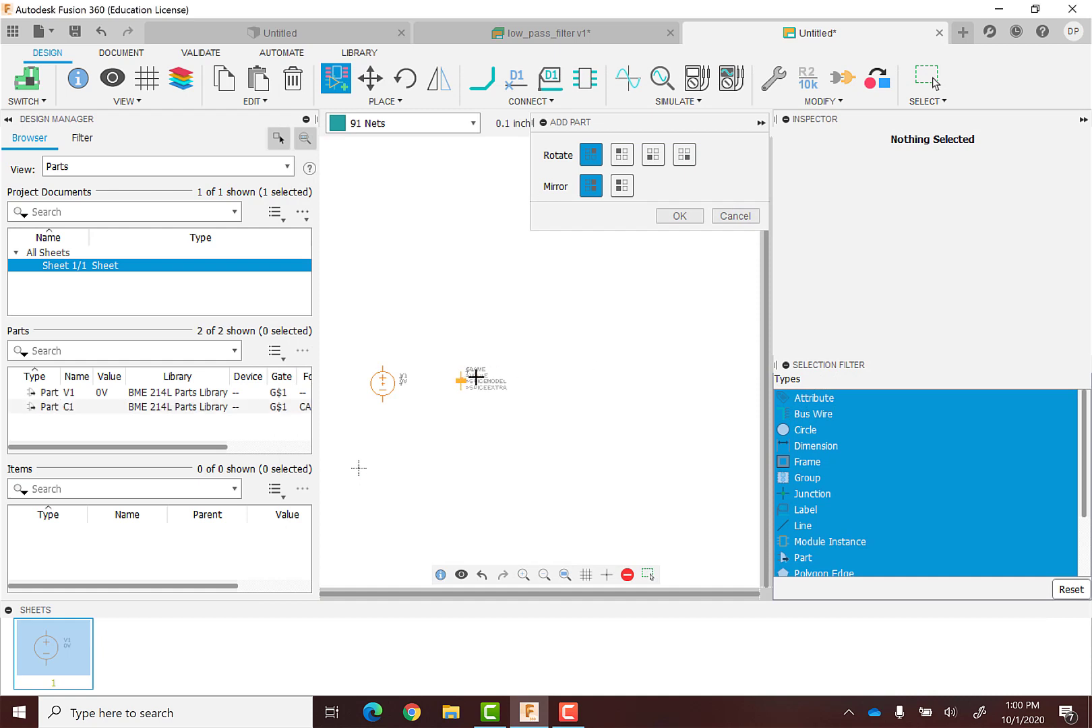
click(678, 215)
scroll(427, 394, up, 2)
scroll(370, 375, down, 1)
scroll(347, 382, up, 2)
scroll(346, 385, down, 2)
scroll(345, 438, up, 2)
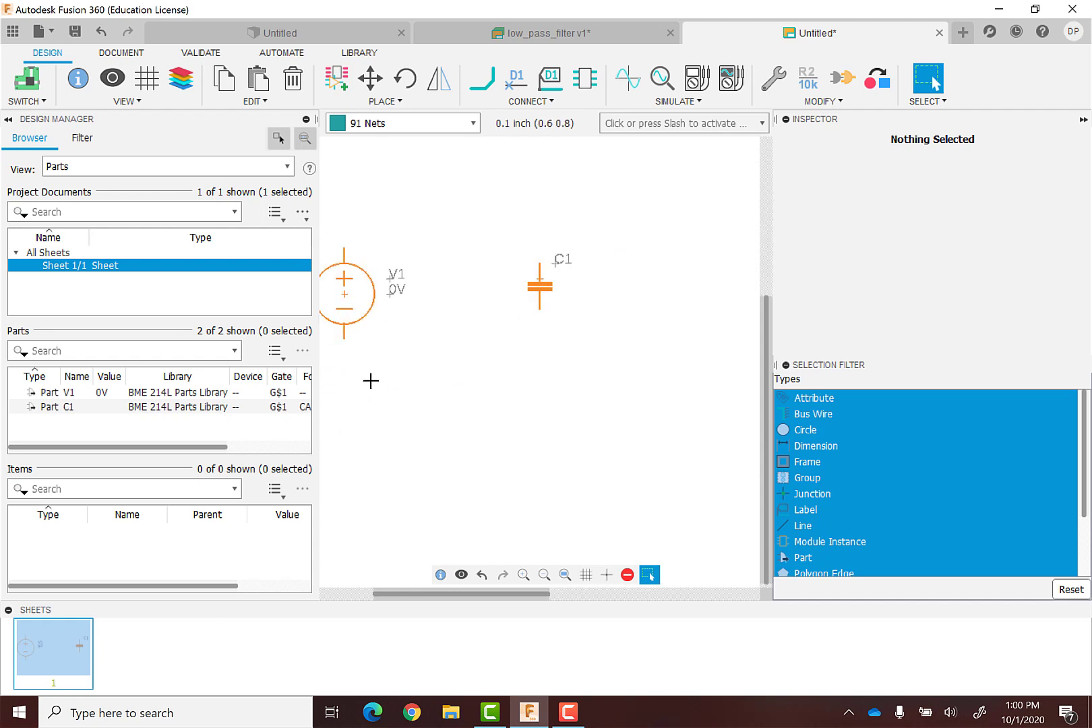
scroll(385, 372, up, 1)
scroll(391, 369, down, 1)
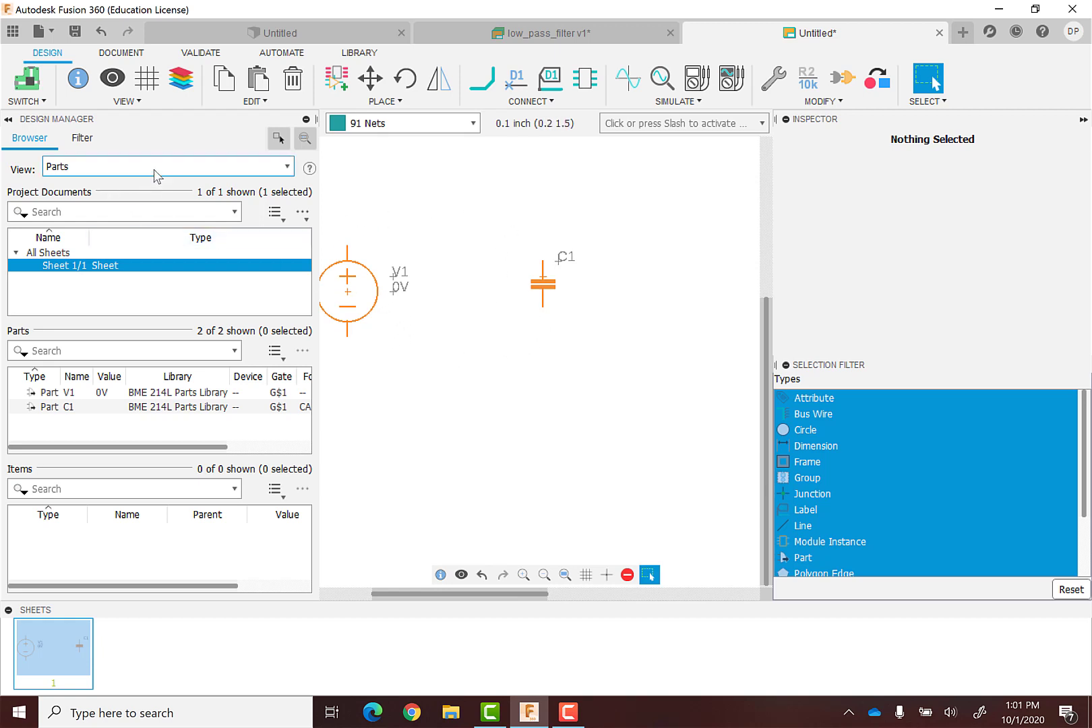
Place resistor R1 on the schematic above capacitor C1.
click(336, 80)
click(333, 234)
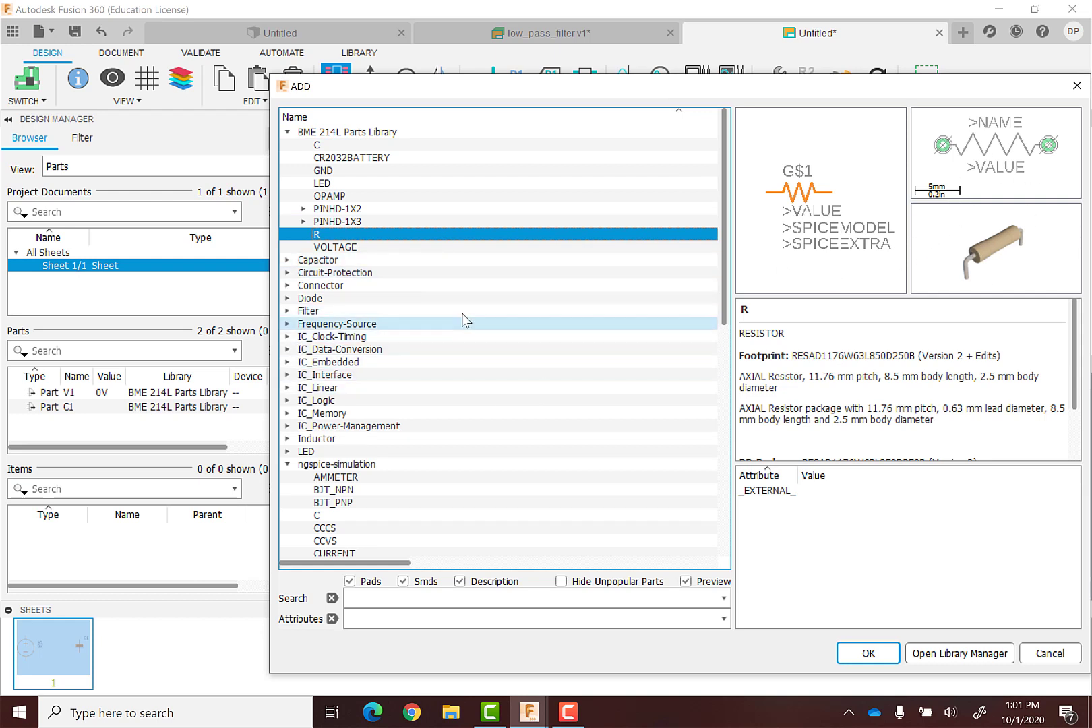
click(870, 651)
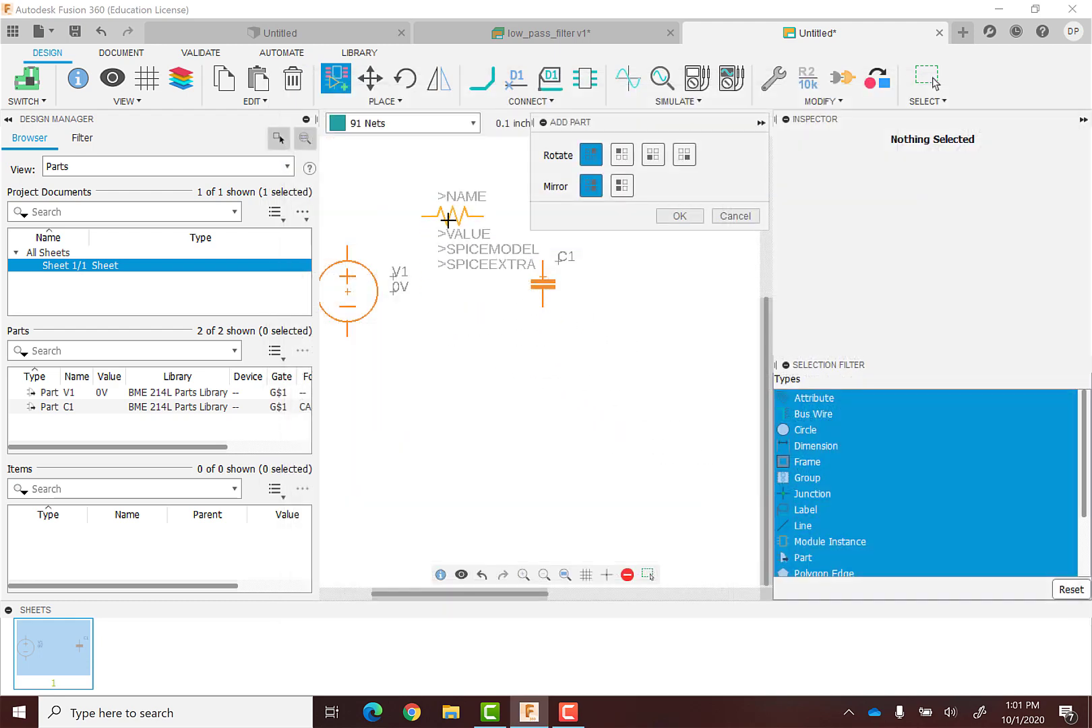
click(446, 219)
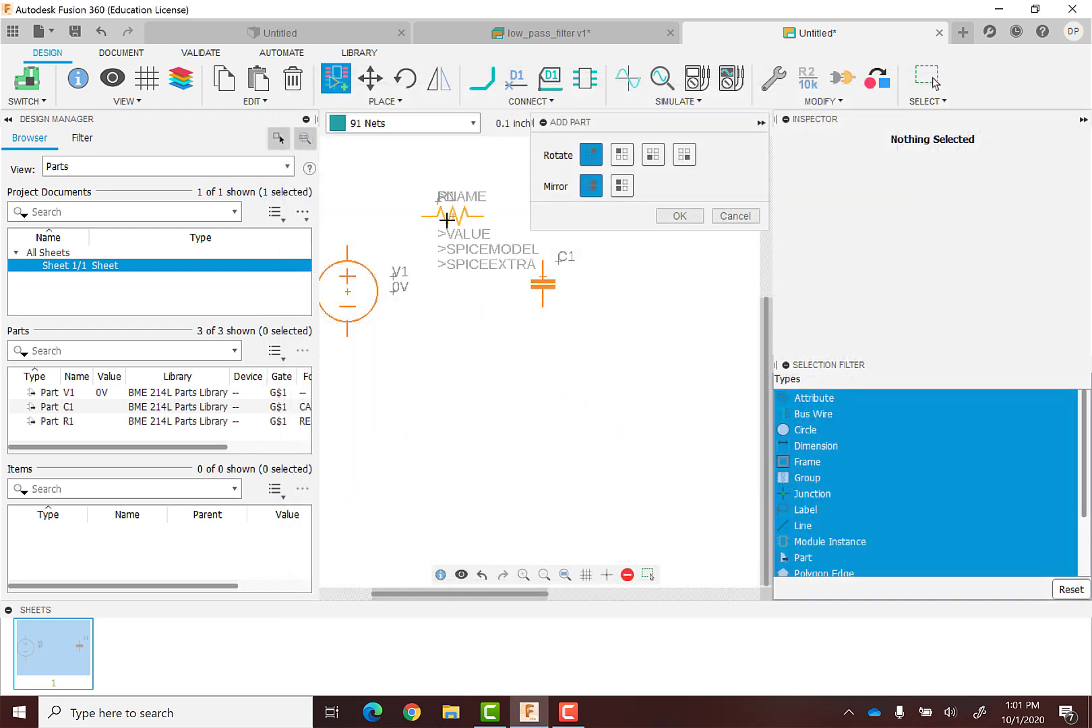
click(680, 216)
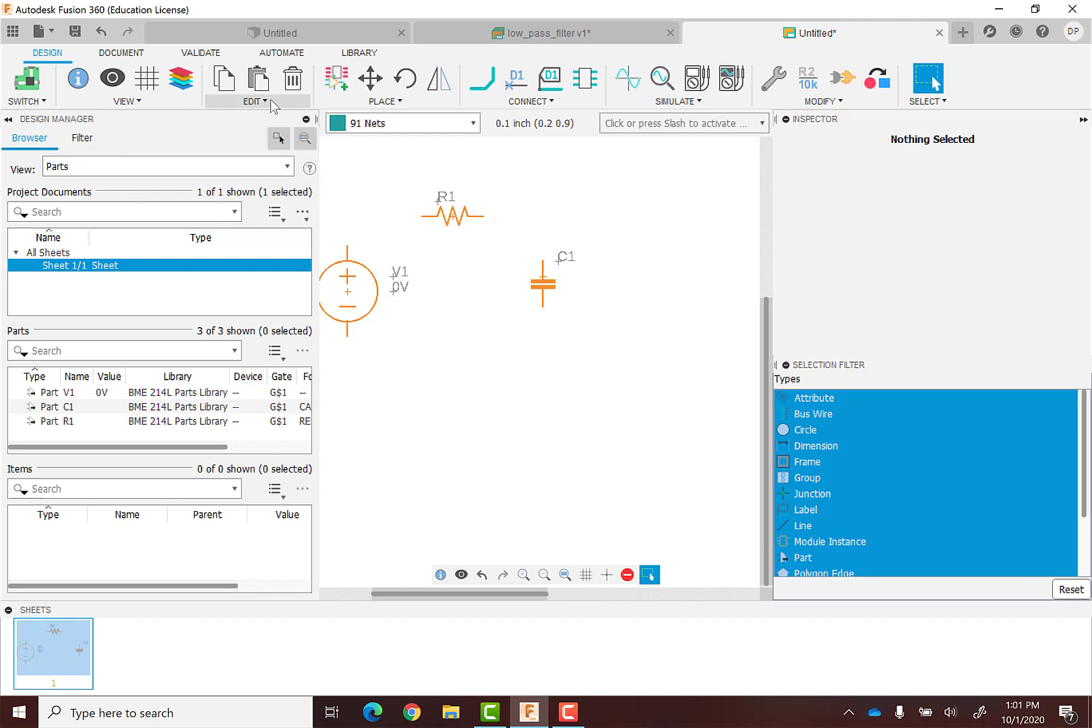
Place a GND ground symbol below voltage source V1.
click(336, 79)
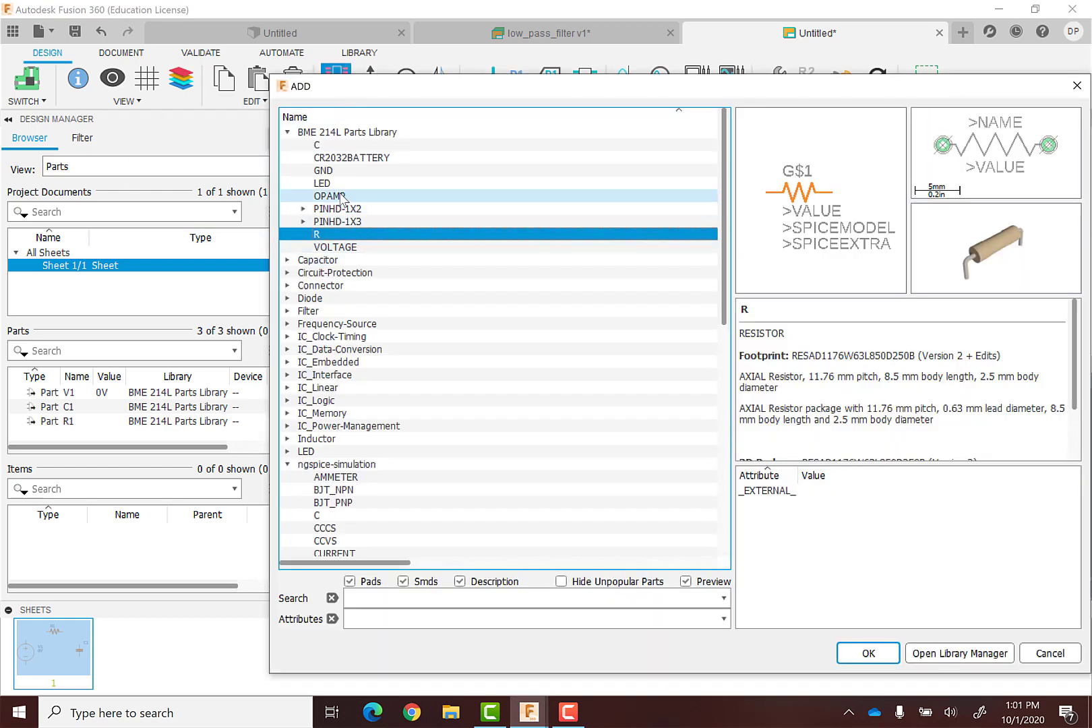
click(332, 171)
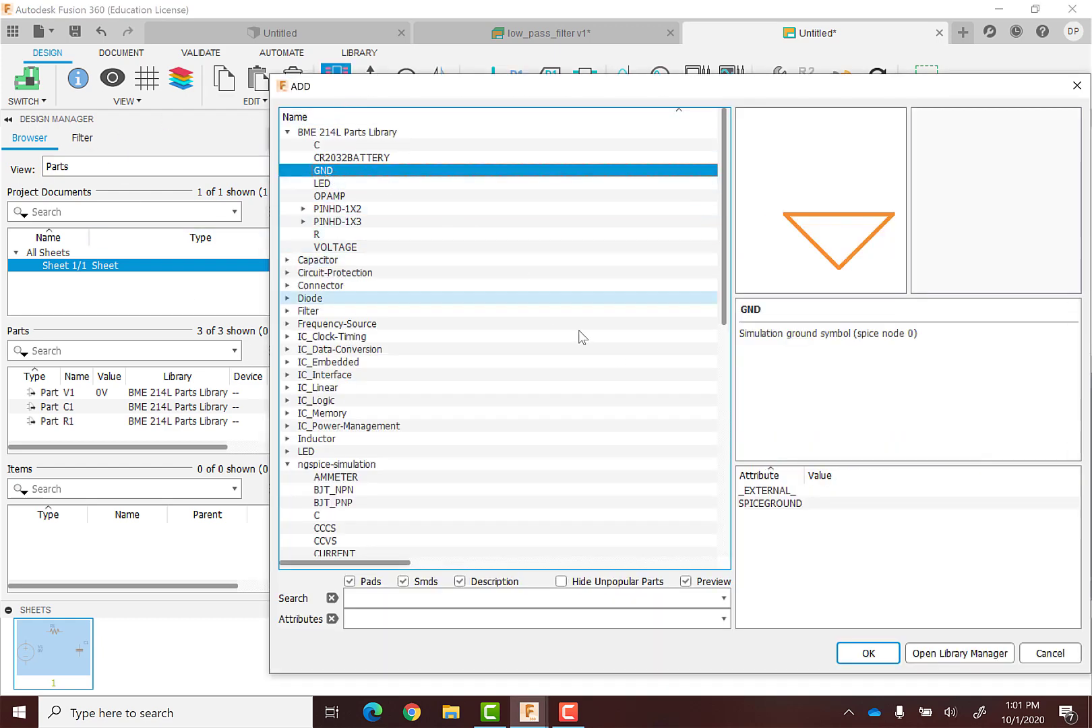
click(866, 653)
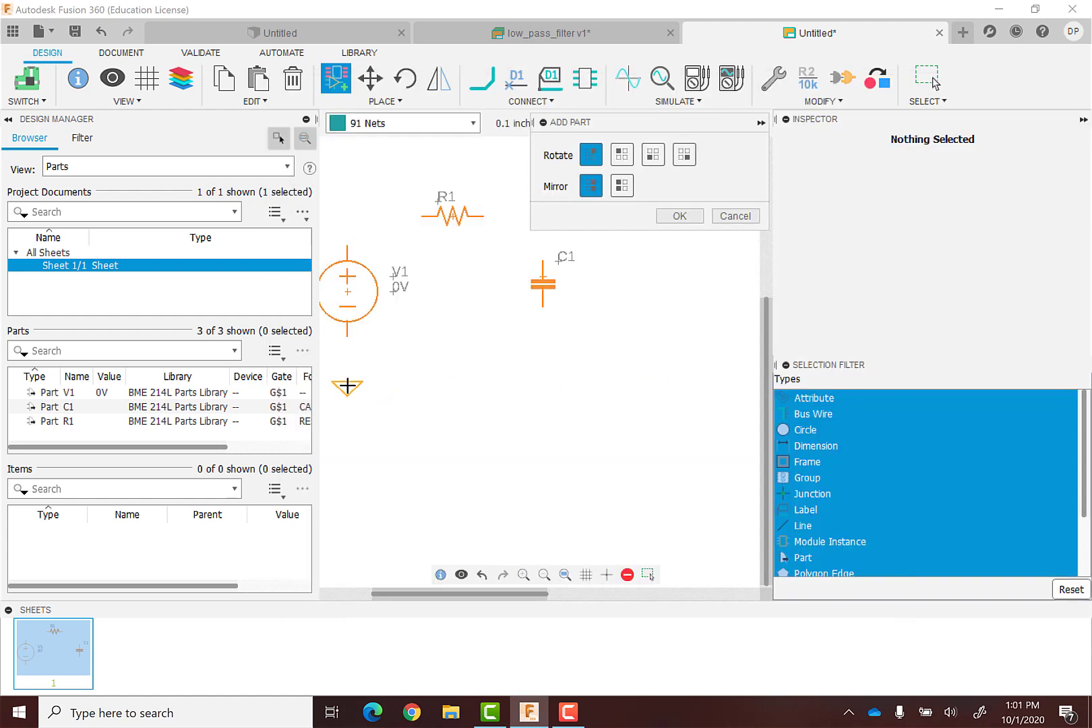
click(347, 386)
click(681, 217)
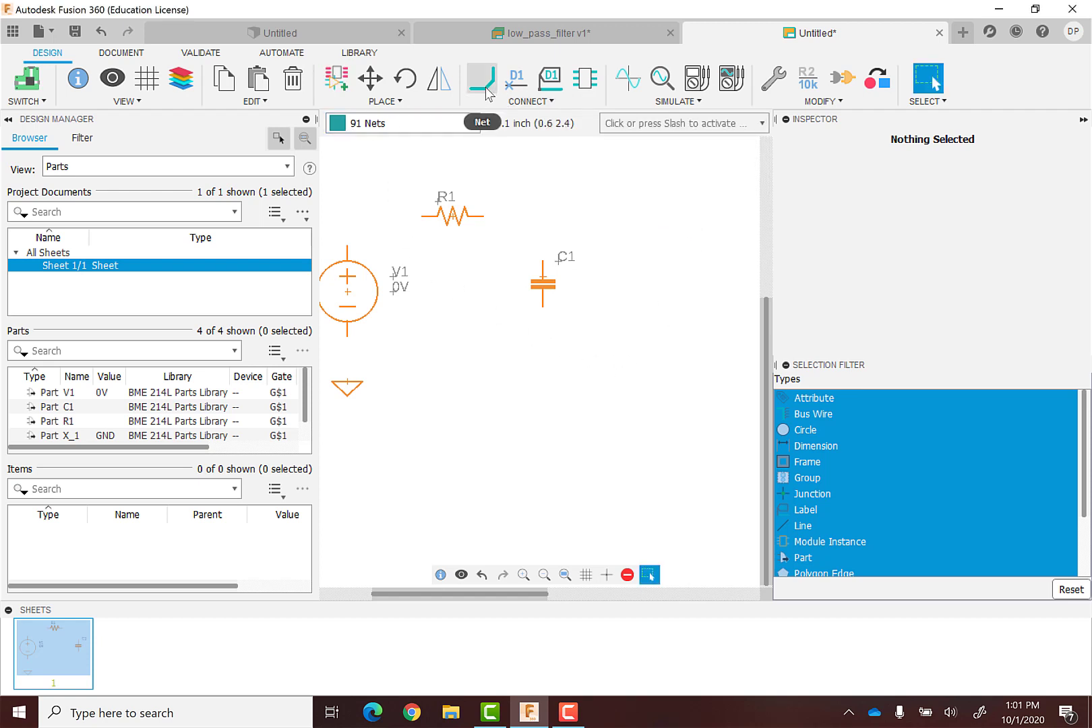
Wire V1's top terminal to R1, then R1's right terminal to C1's top.
click(548, 102)
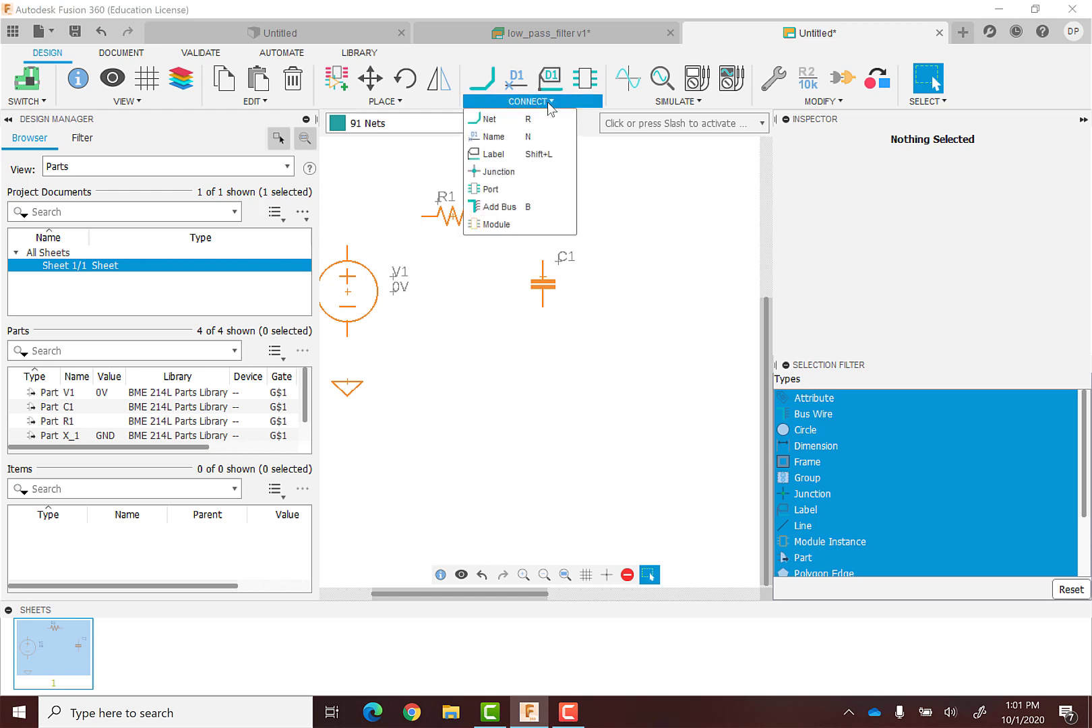
click(548, 102)
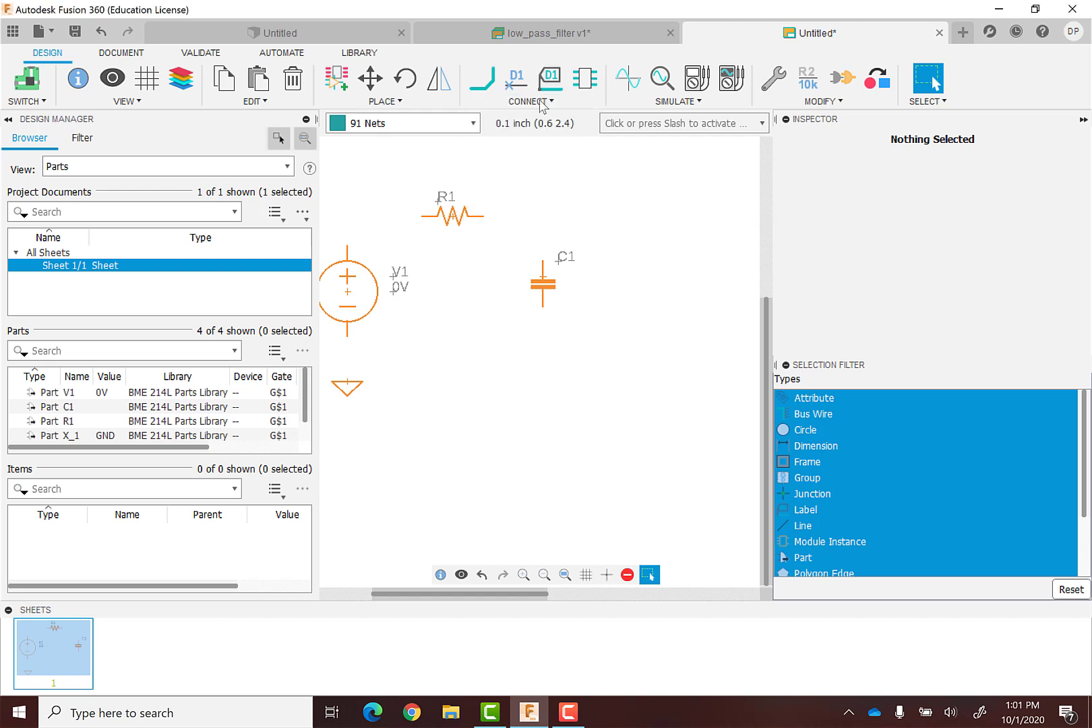
click(481, 79)
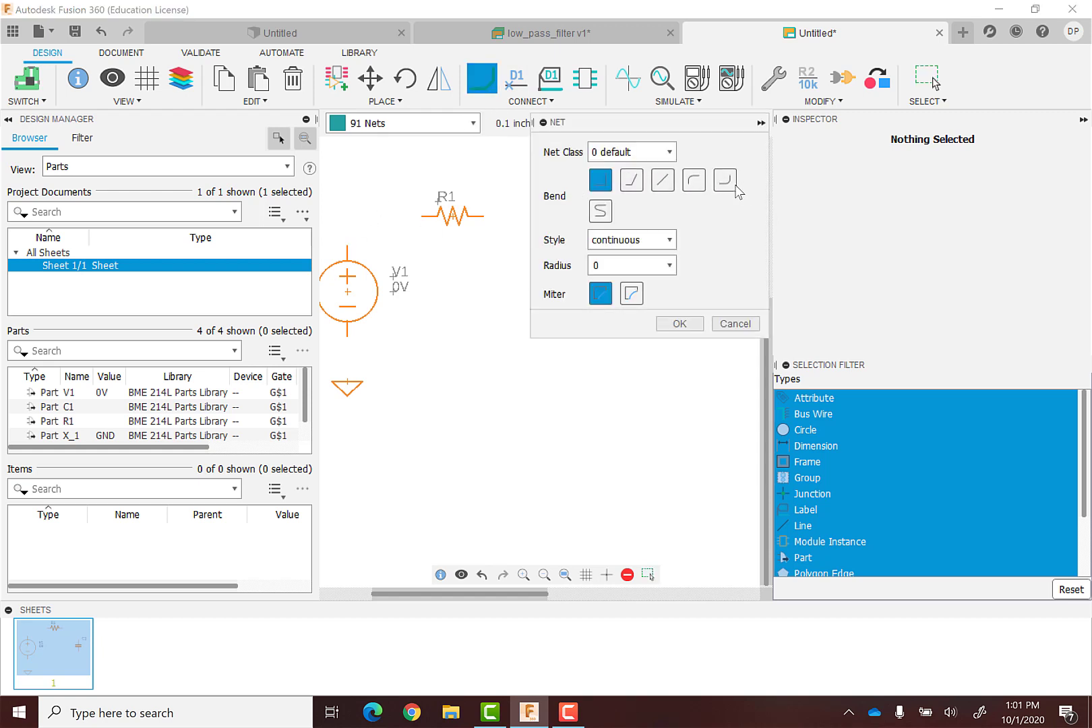
click(347, 247)
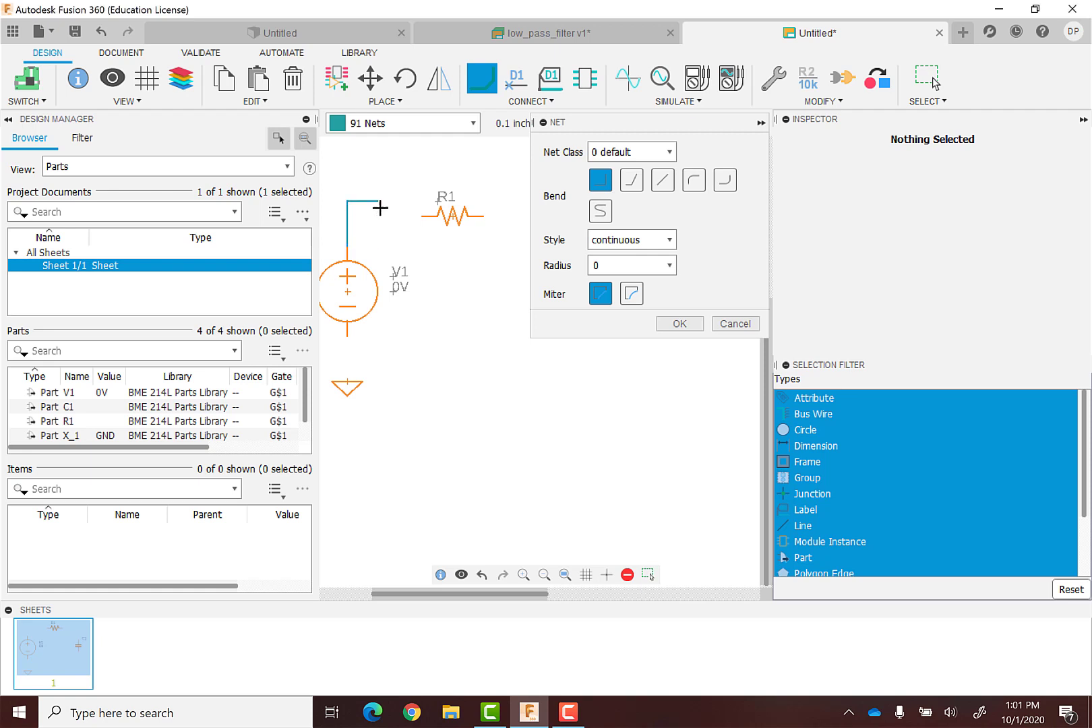
click(418, 215)
drag(655, 132, 851, 140)
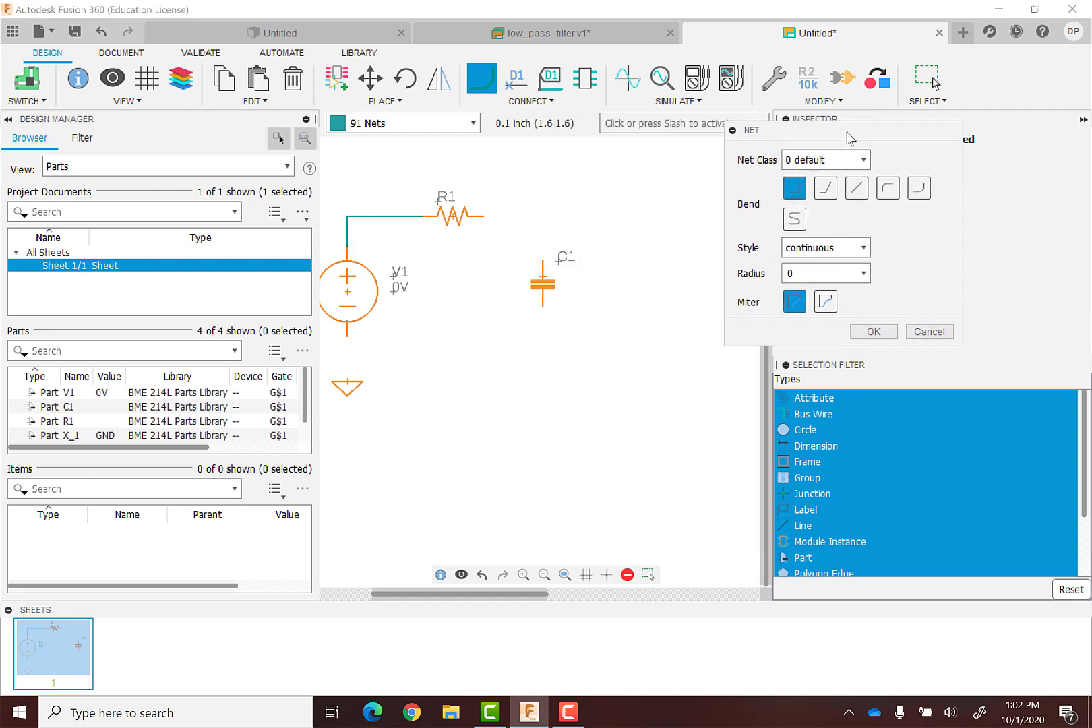
click(482, 216)
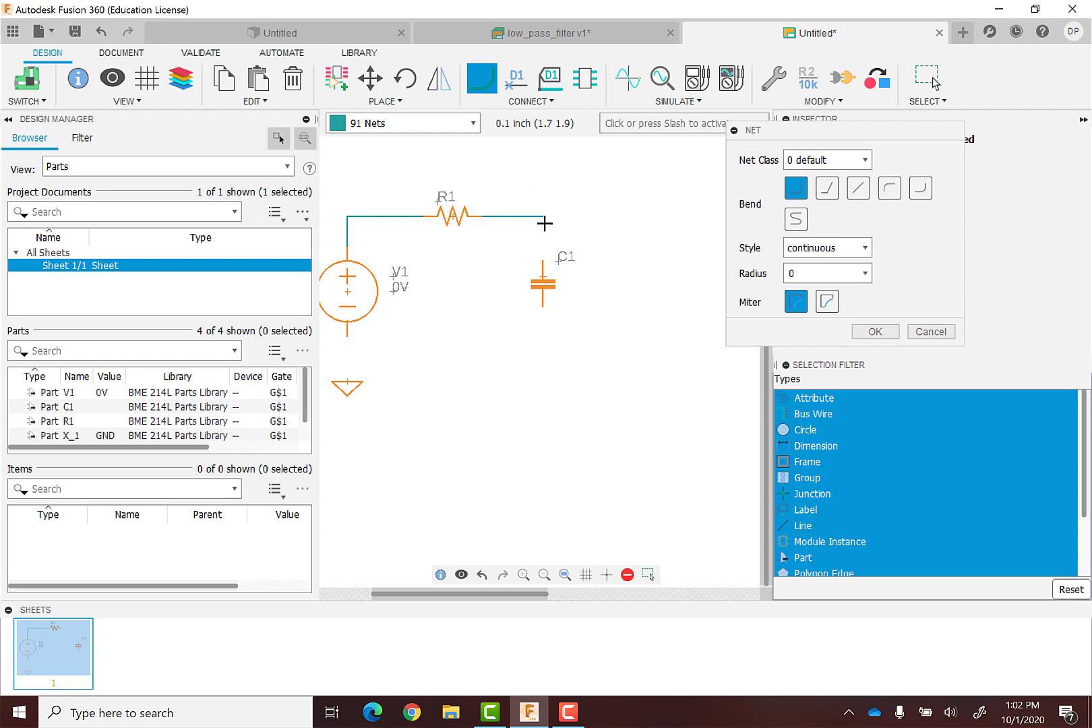
click(542, 259)
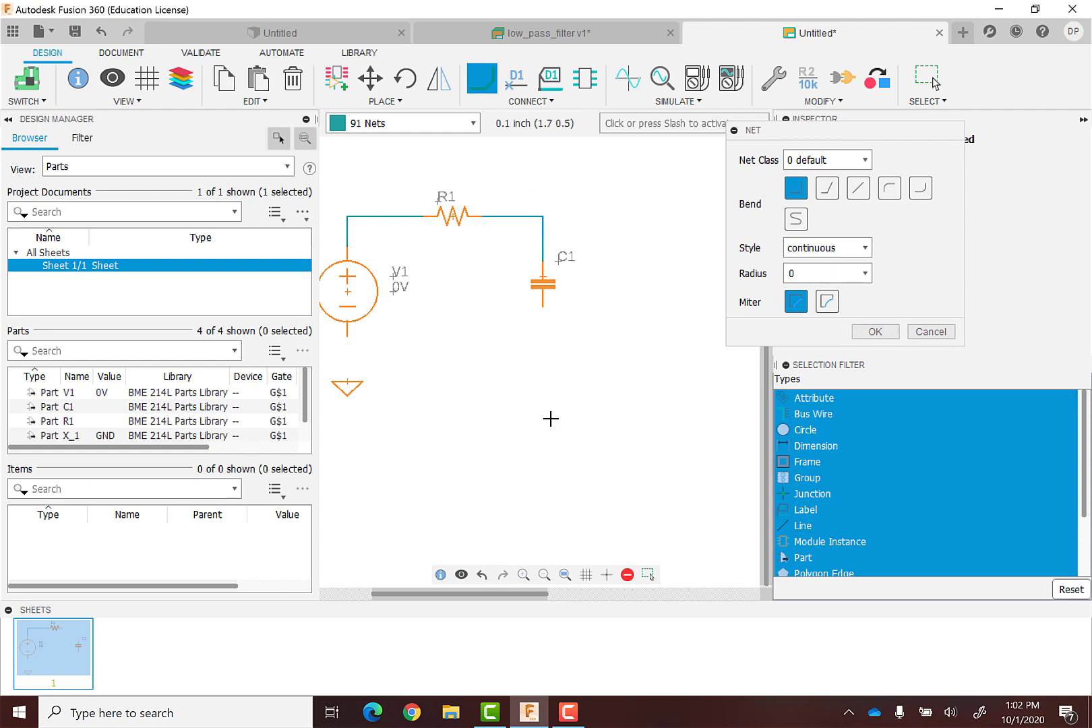
Wire C1's bottom terminal to V1's bottom, then V1's bottom to the ground symbol.
click(542, 307)
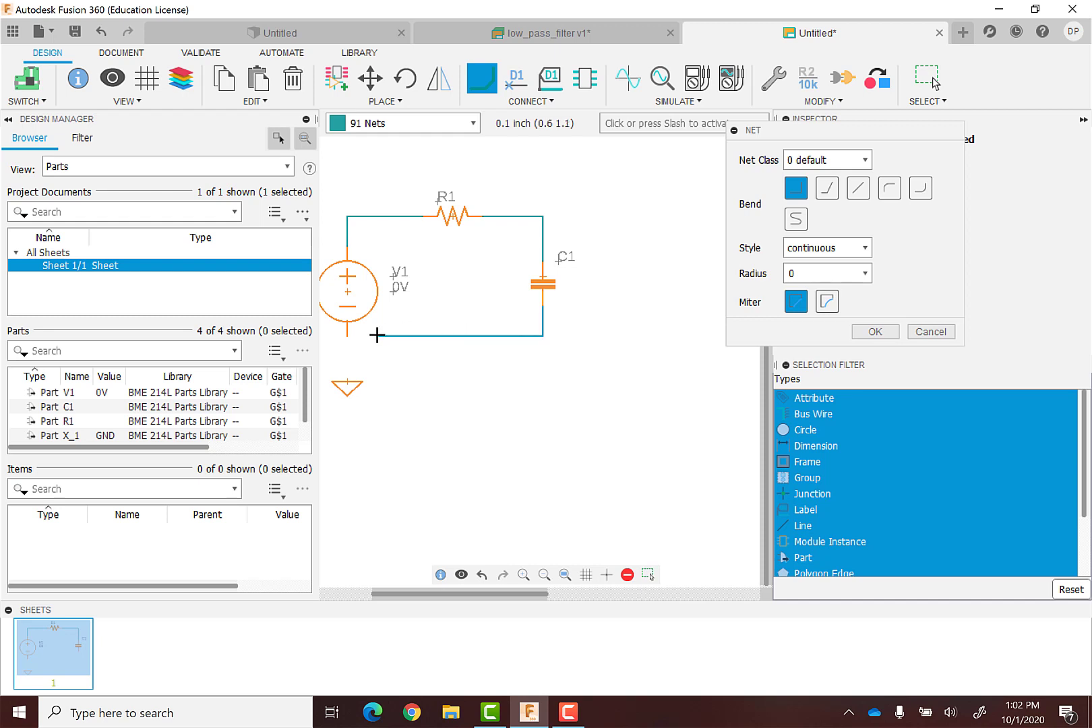
click(347, 339)
click(346, 348)
click(347, 382)
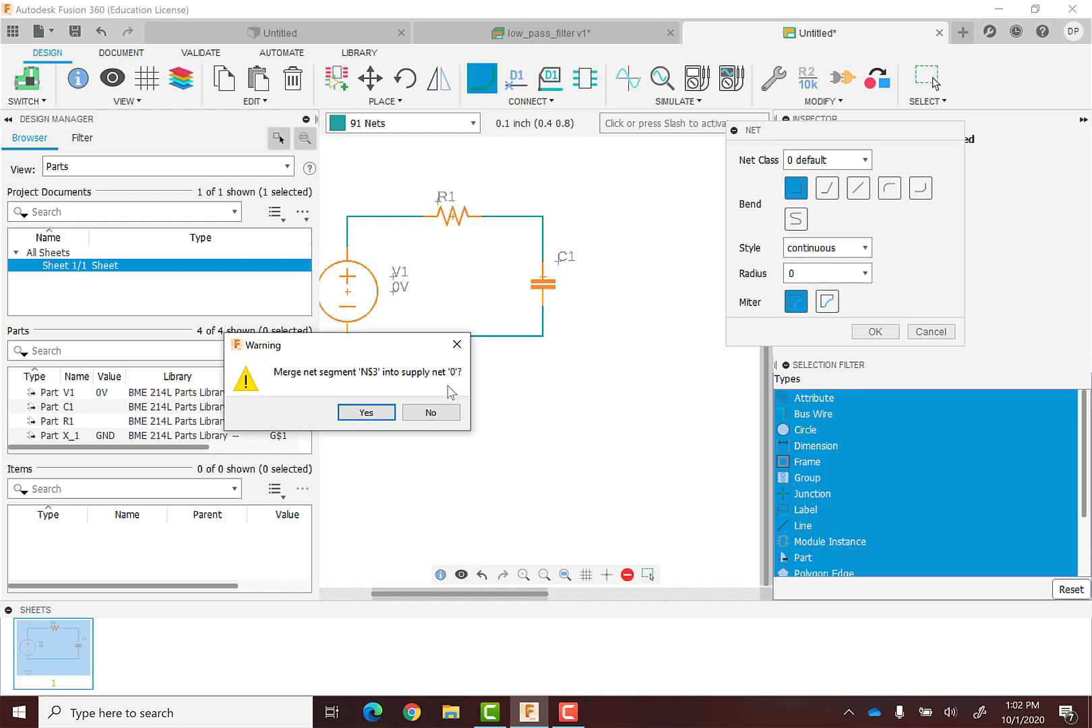
Accept the warning to merge net N$3 into supply net 0.
click(379, 414)
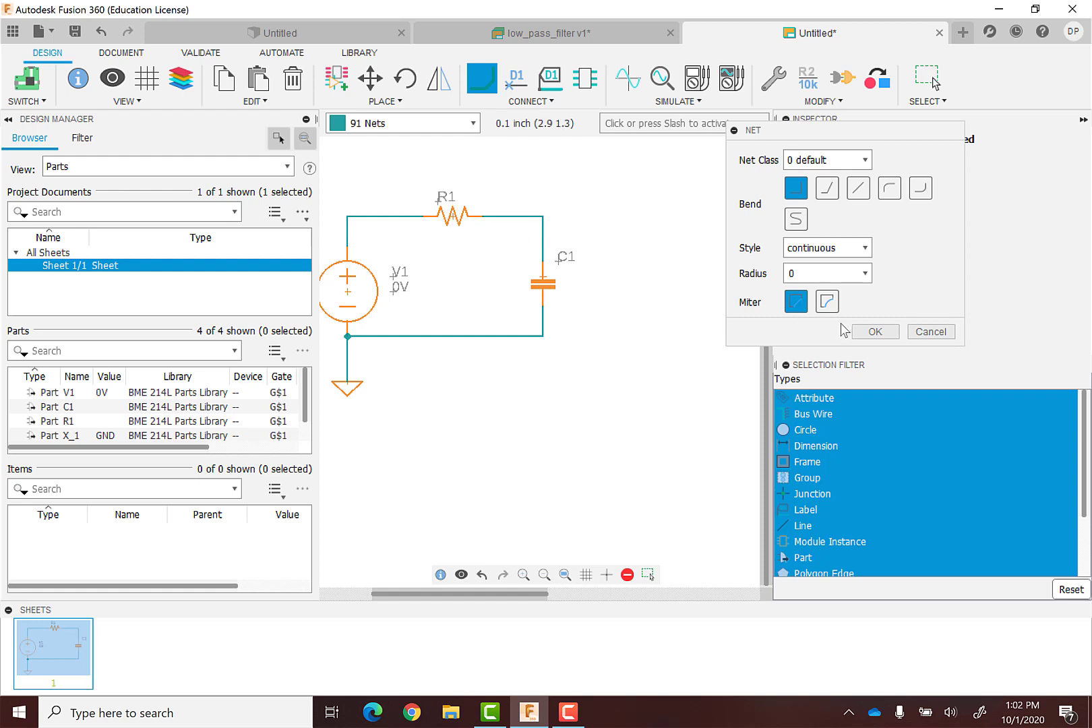
Stop drawing wires and inspect the properties of V1's name label.
click(875, 332)
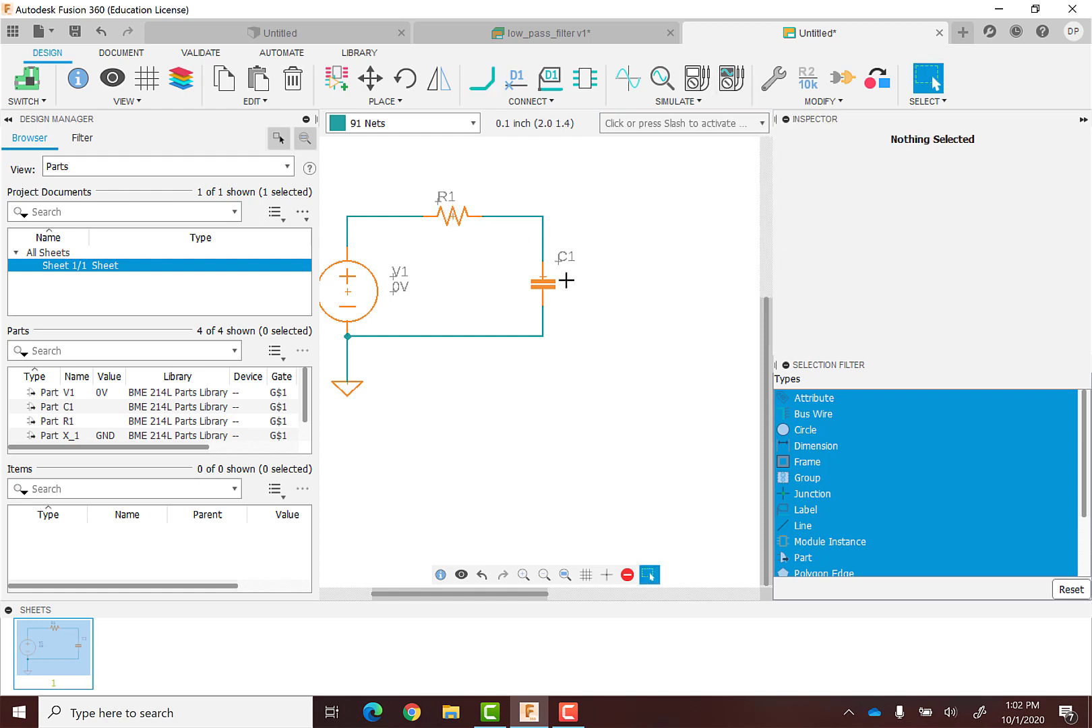
scroll(440, 233, up, 4)
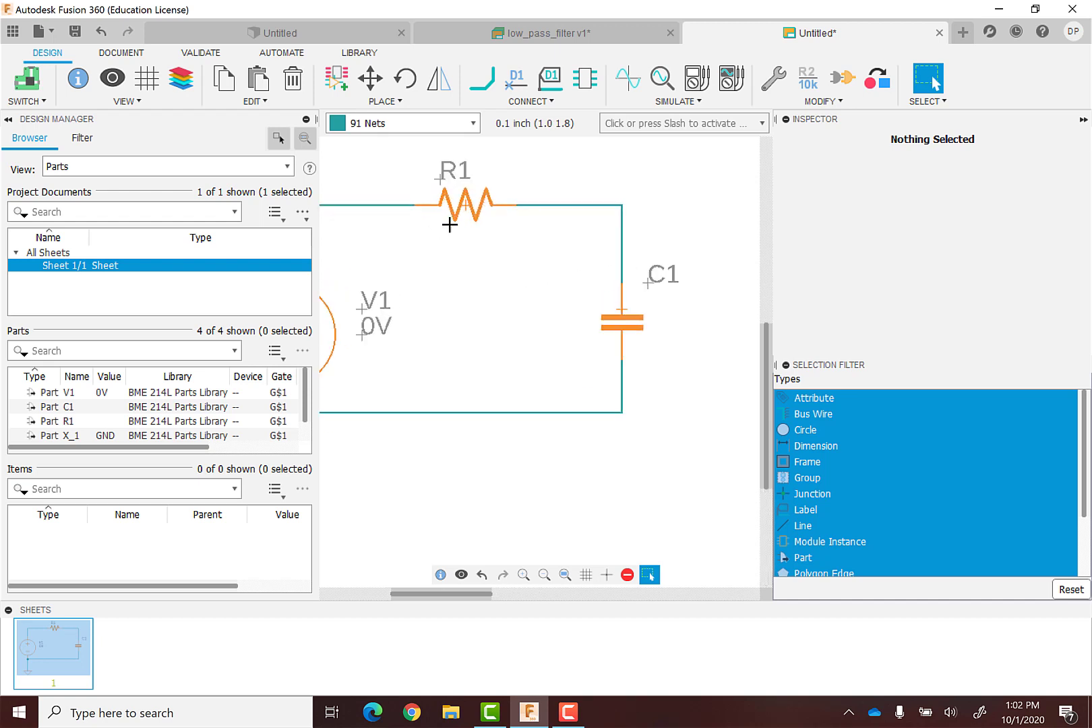
scroll(463, 222, down, 4)
scroll(374, 288, up, 2)
scroll(374, 288, up, 2)
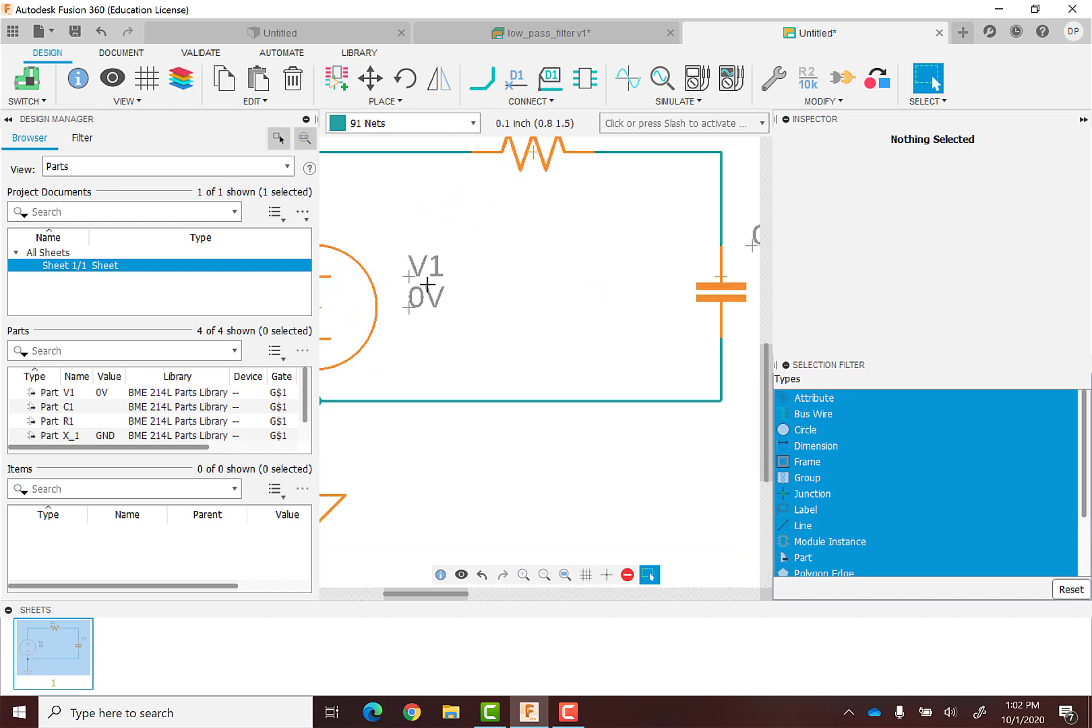
click(411, 277)
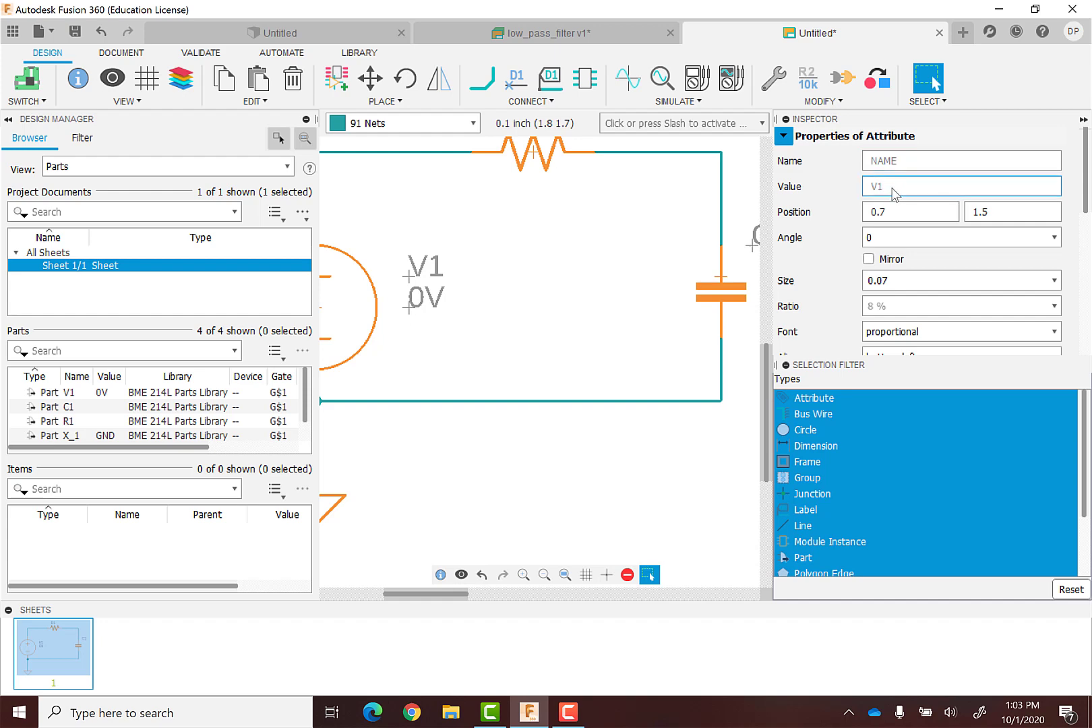
Set V1's 0V value label alignment to bottom-left in the Inspector.
click(410, 309)
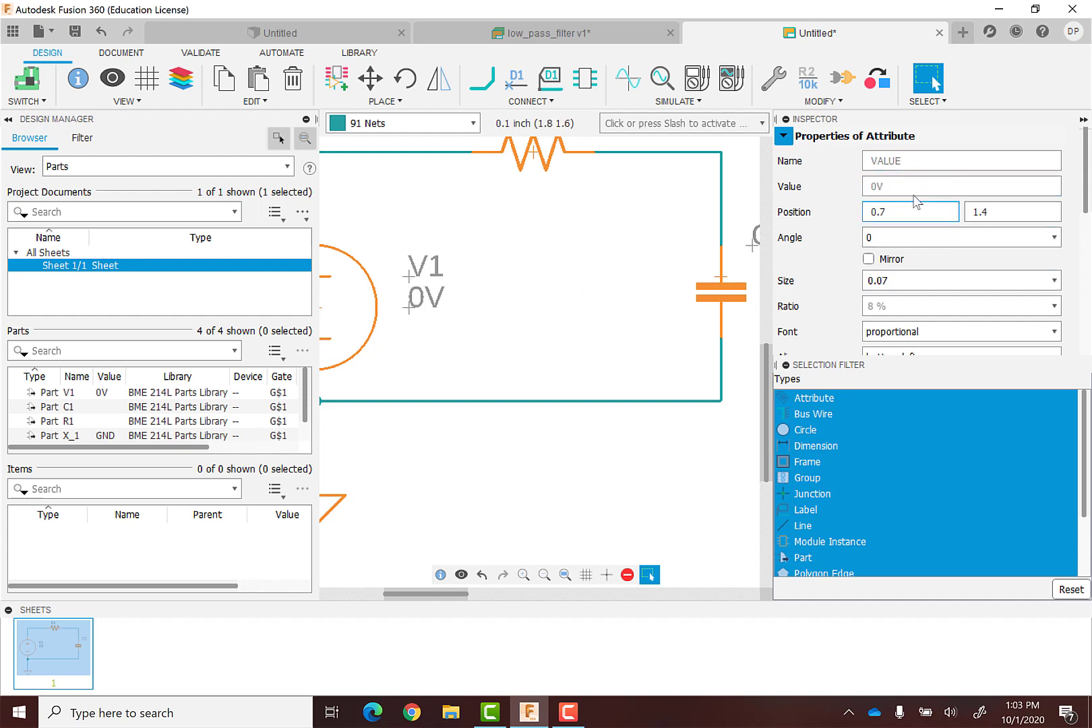
scroll(900, 296, down, 2)
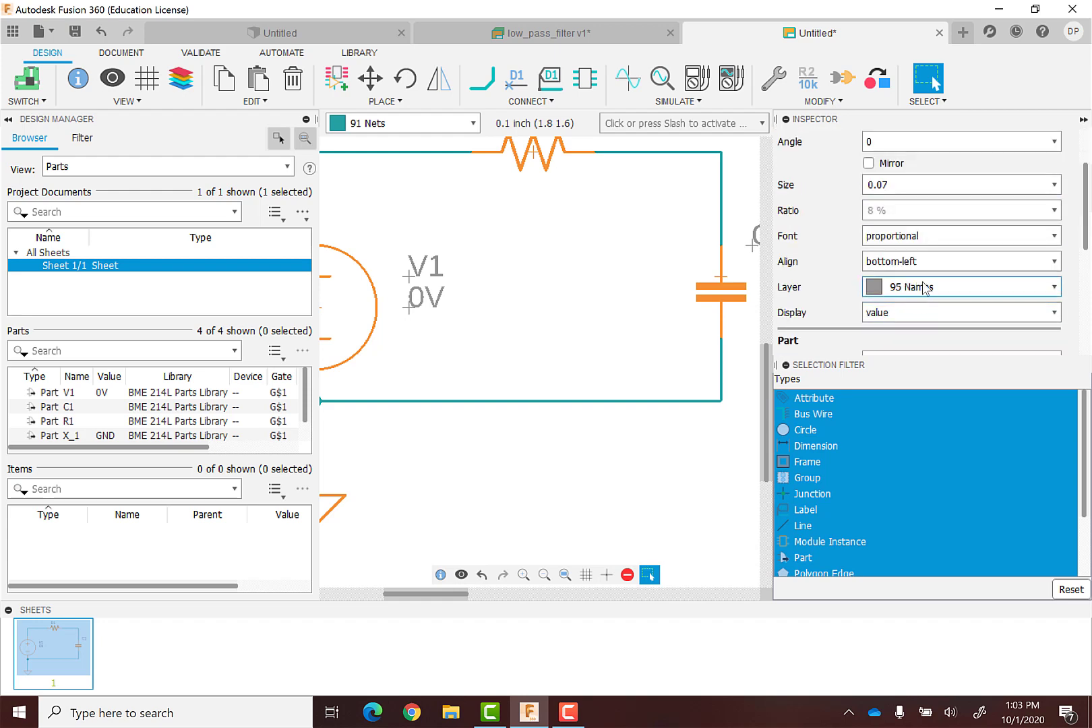
scroll(930, 262, down, 1)
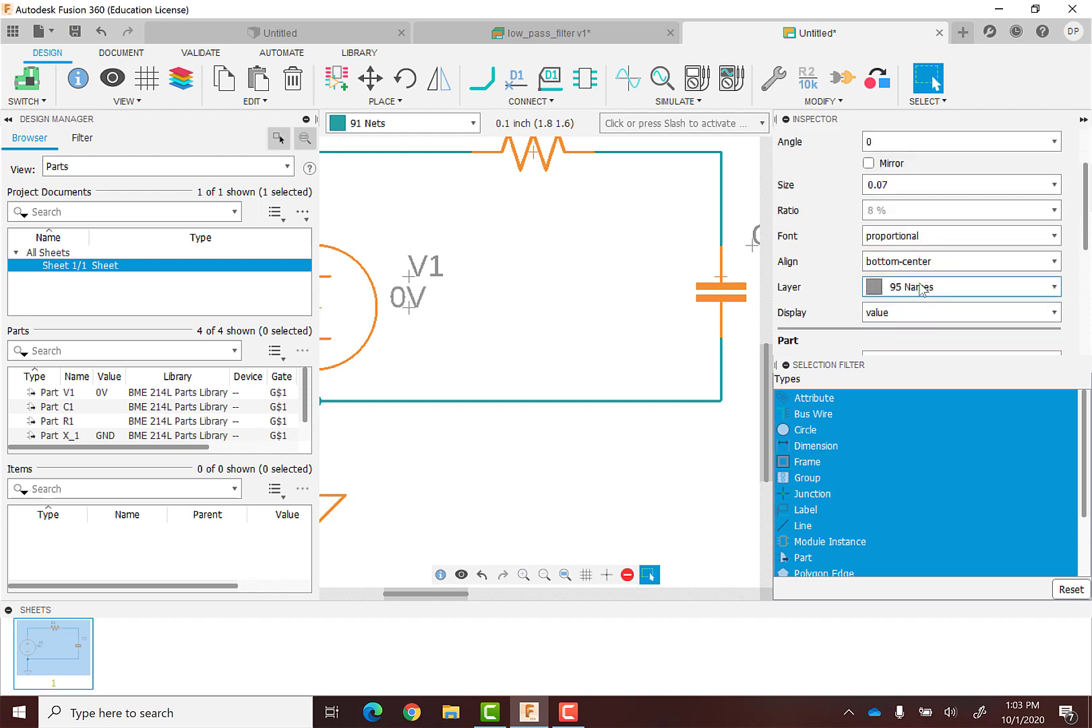
key(Escape)
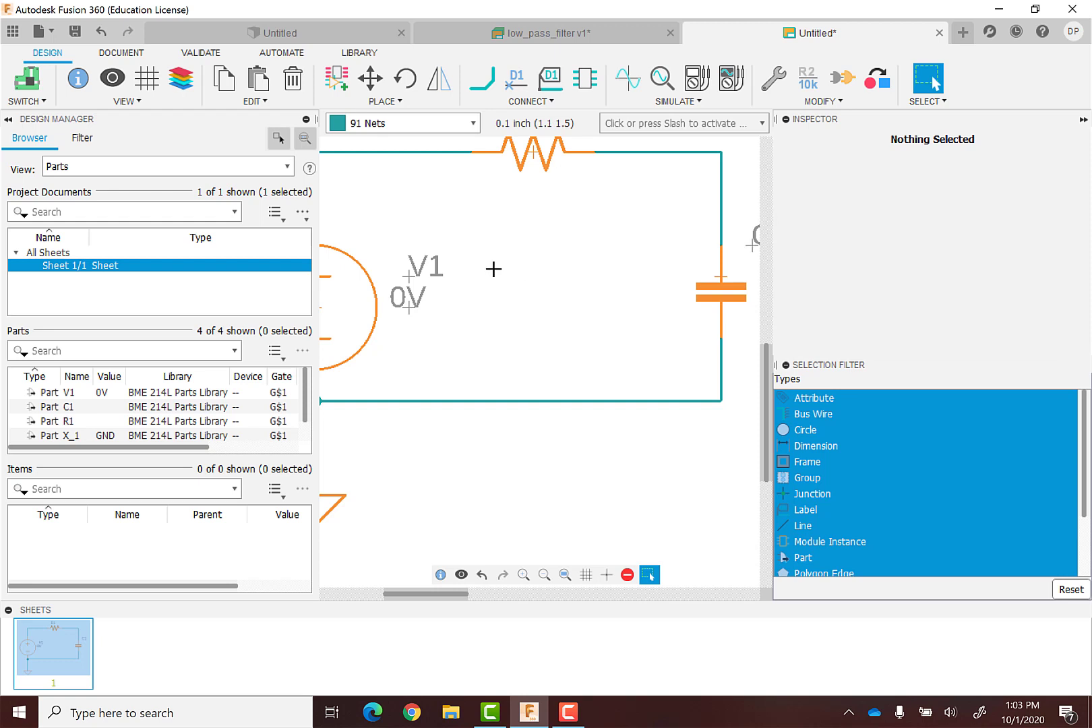
scroll(419, 299, down, 1)
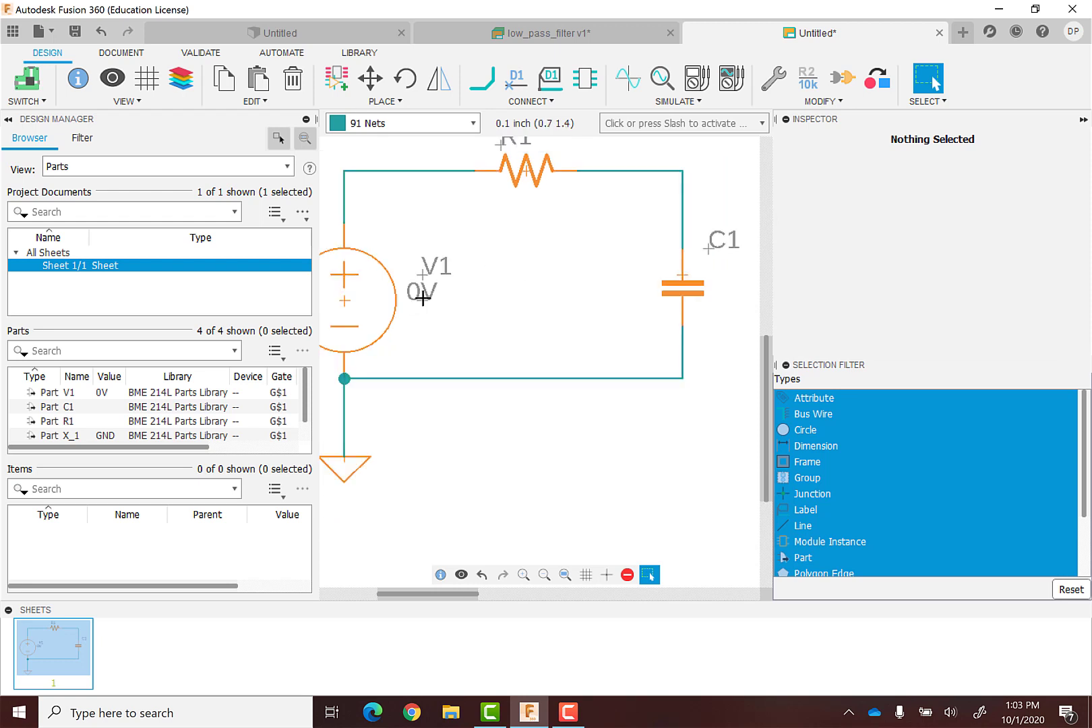
click(423, 302)
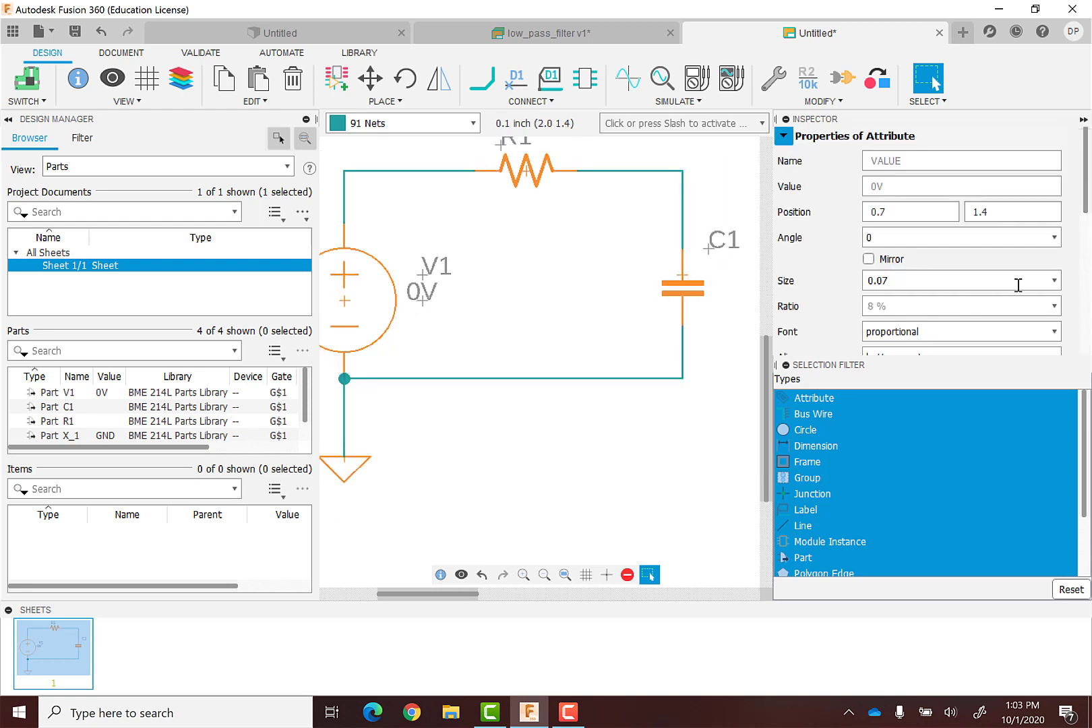
scroll(1087, 188, down, 3)
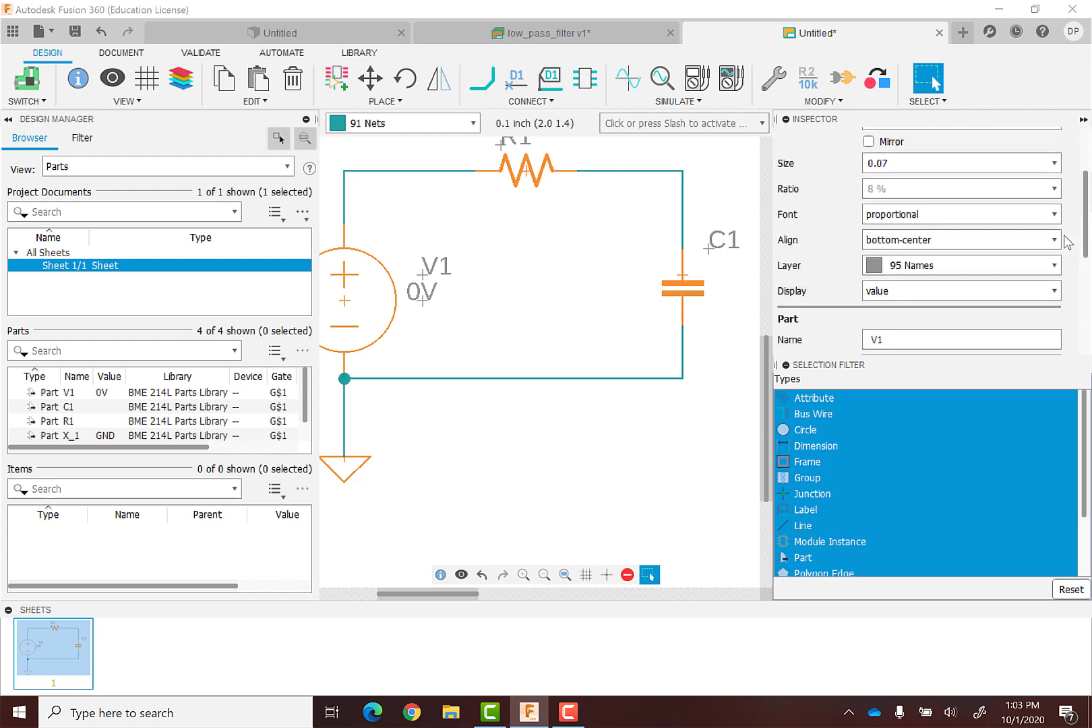
click(947, 244)
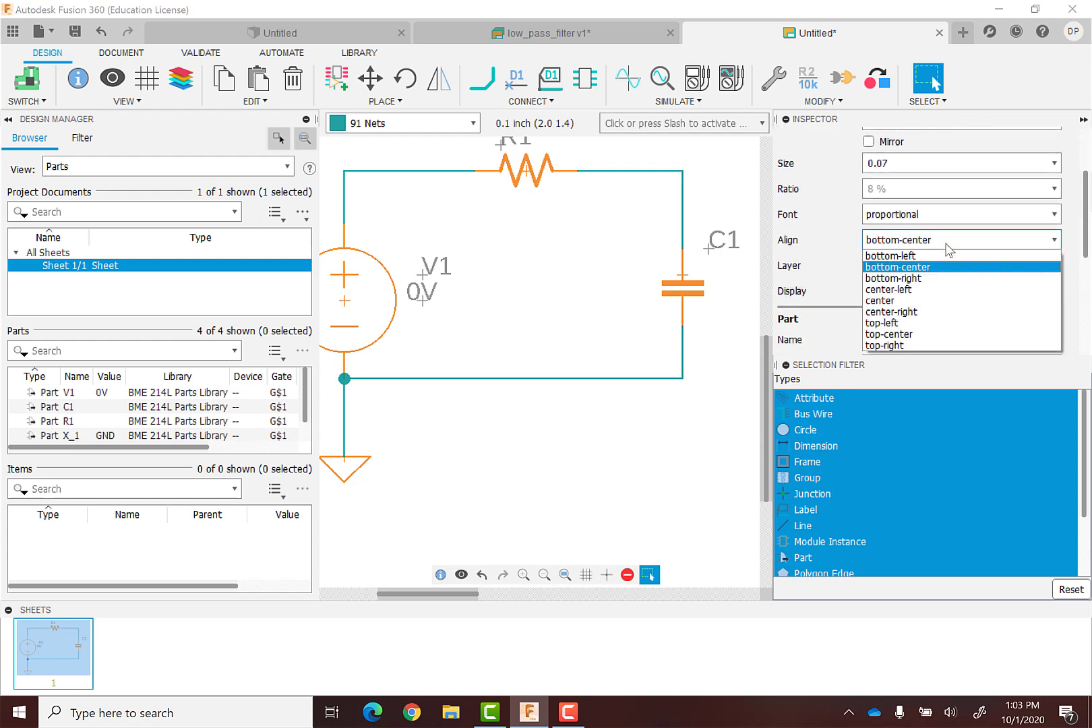
click(913, 257)
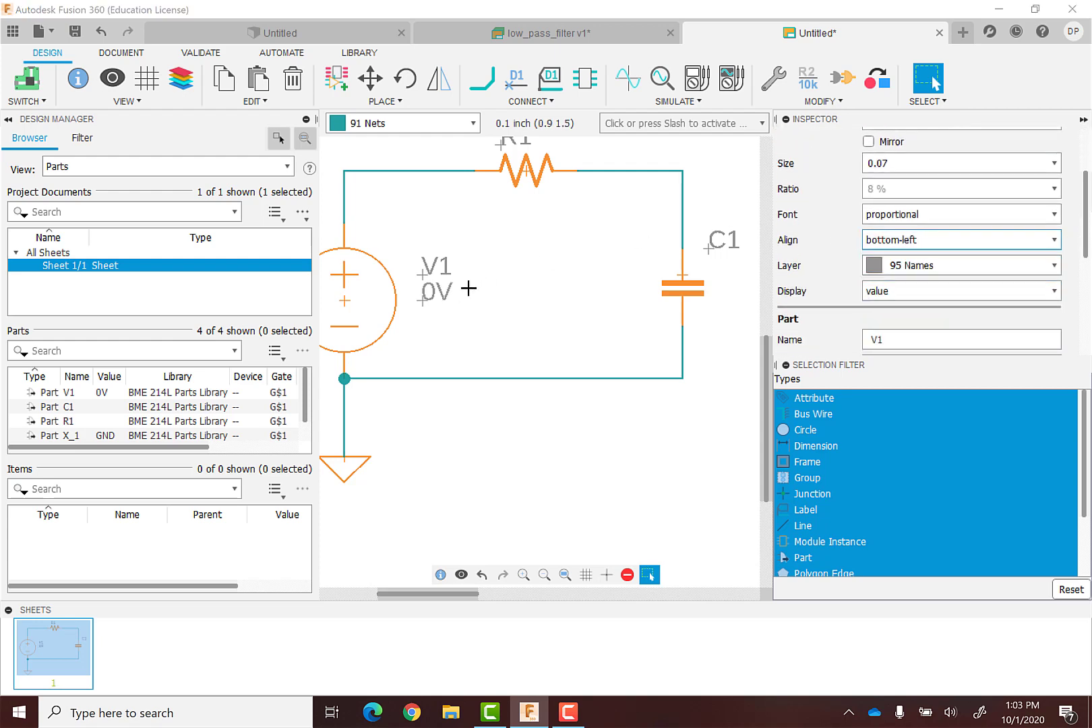
click(567, 268)
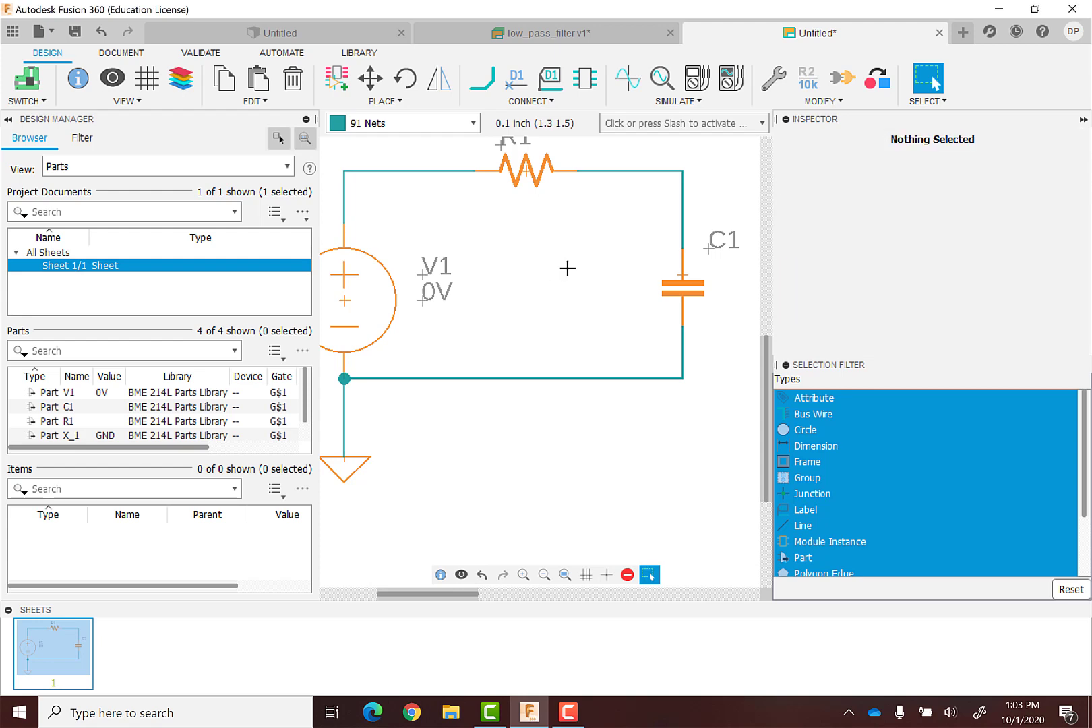
Set resistor R1's value to 100k.
click(528, 170)
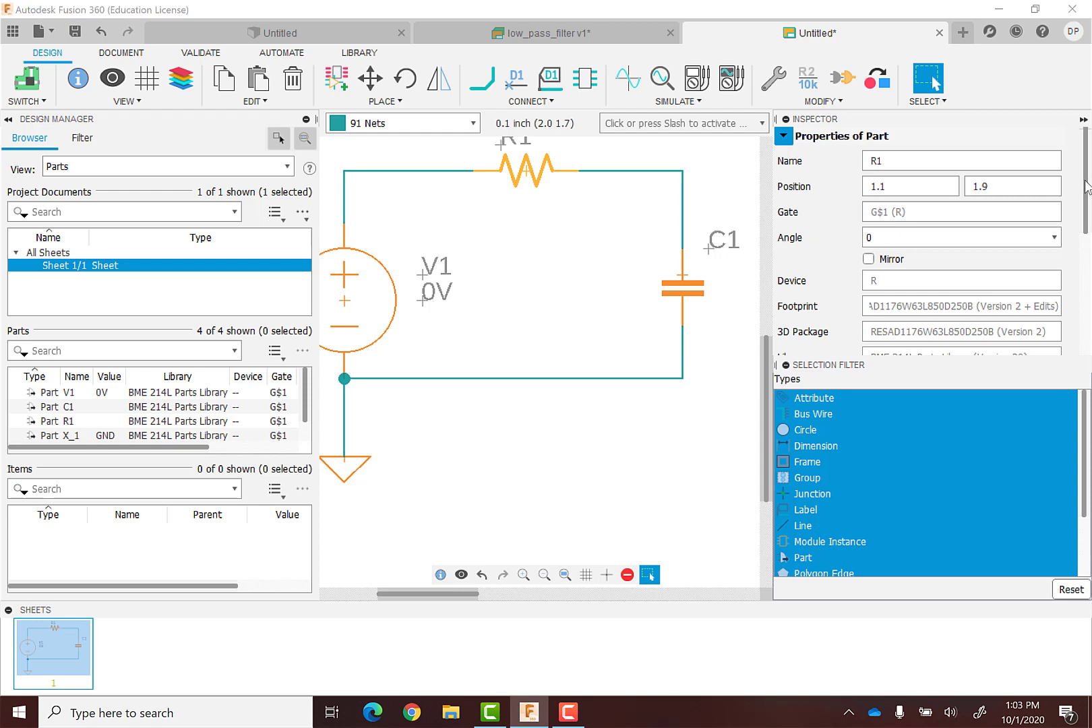
scroll(1082, 193, down, 1)
scroll(1082, 195, down, 5)
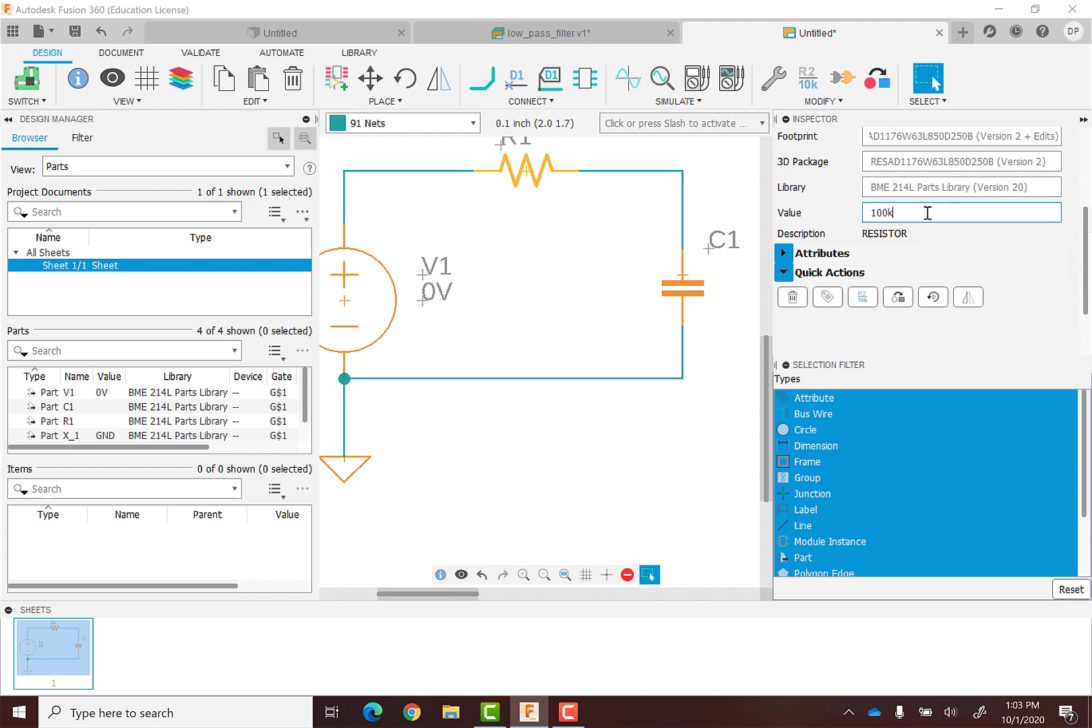
key(Return)
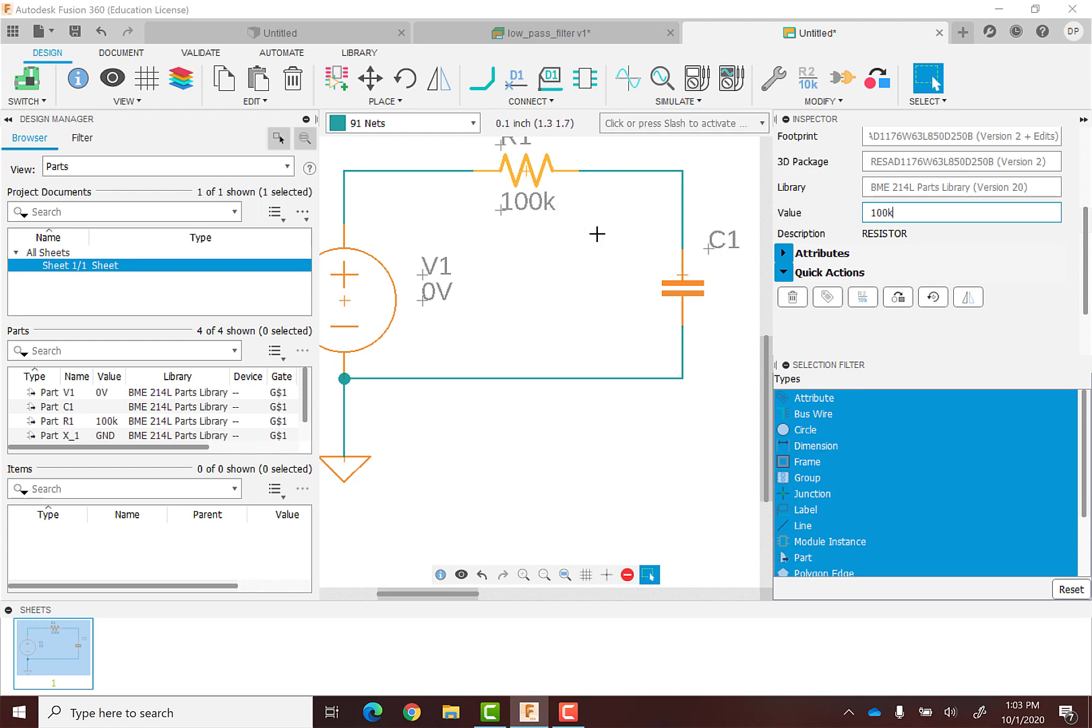
Set capacitor C1's value to 100nF.
click(680, 274)
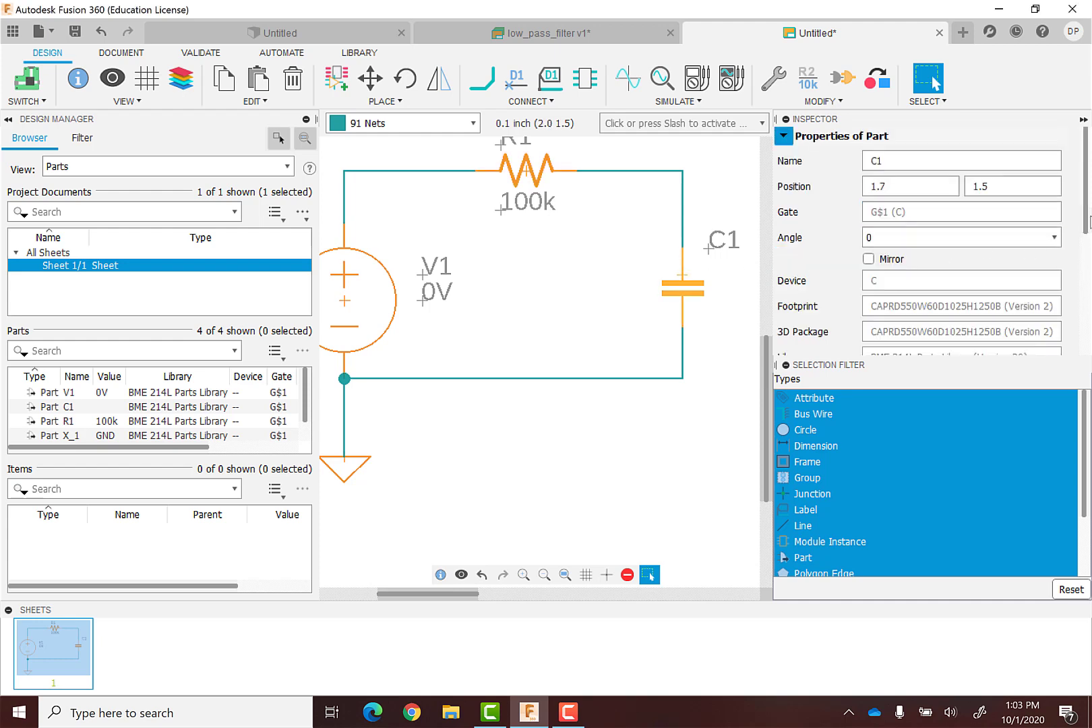
scroll(1087, 213, down, 5)
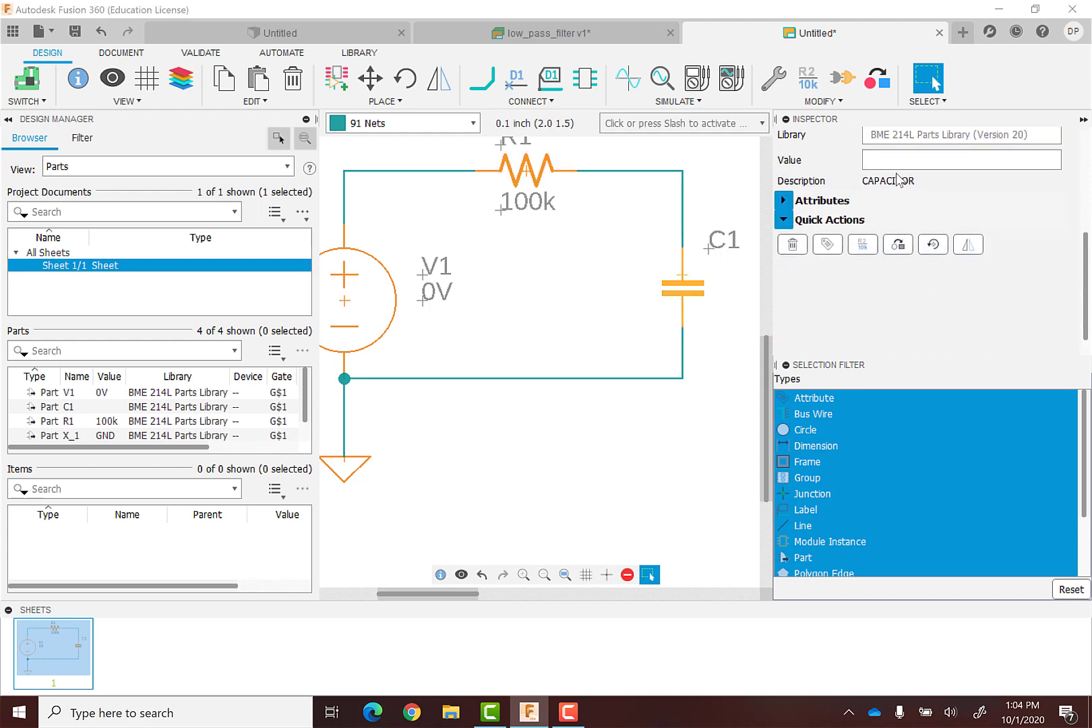
click(890, 159)
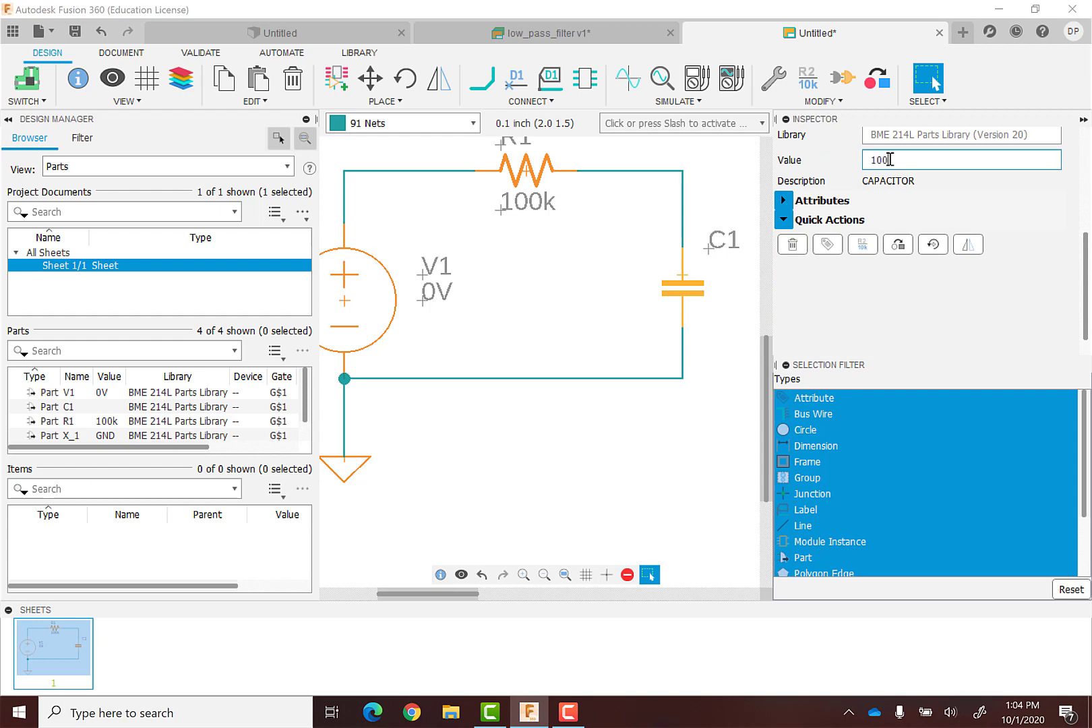
text(100nF)
key(Return)
scroll(627, 364, down, 1)
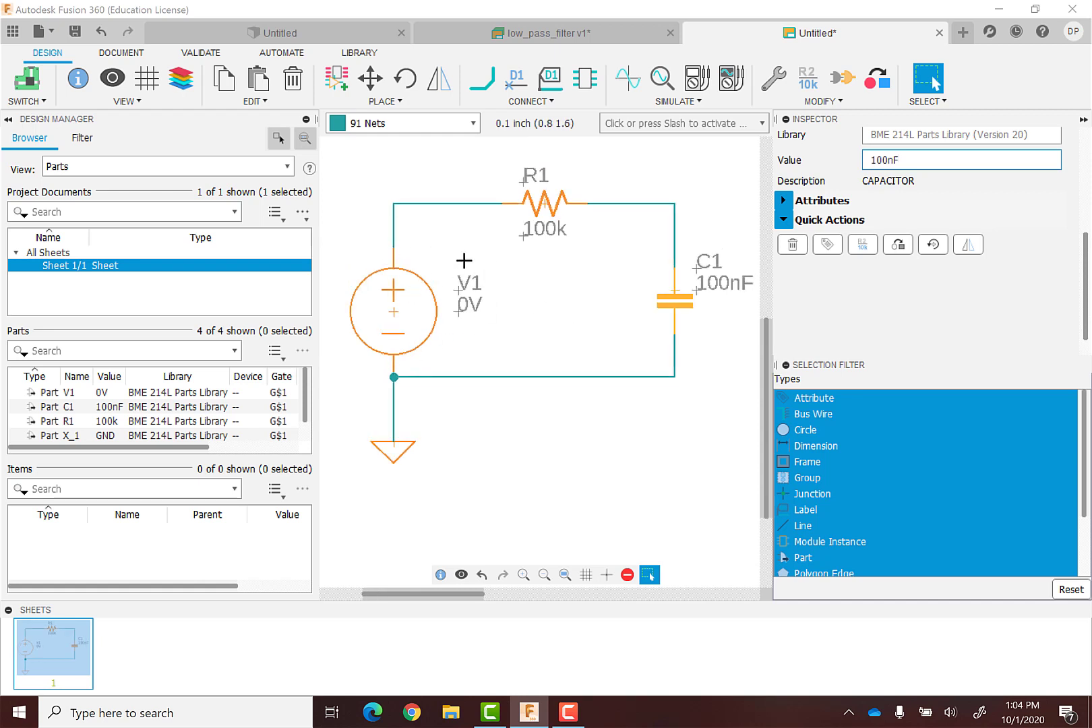
Select source V1 and review its properties in the Inspector.
click(395, 313)
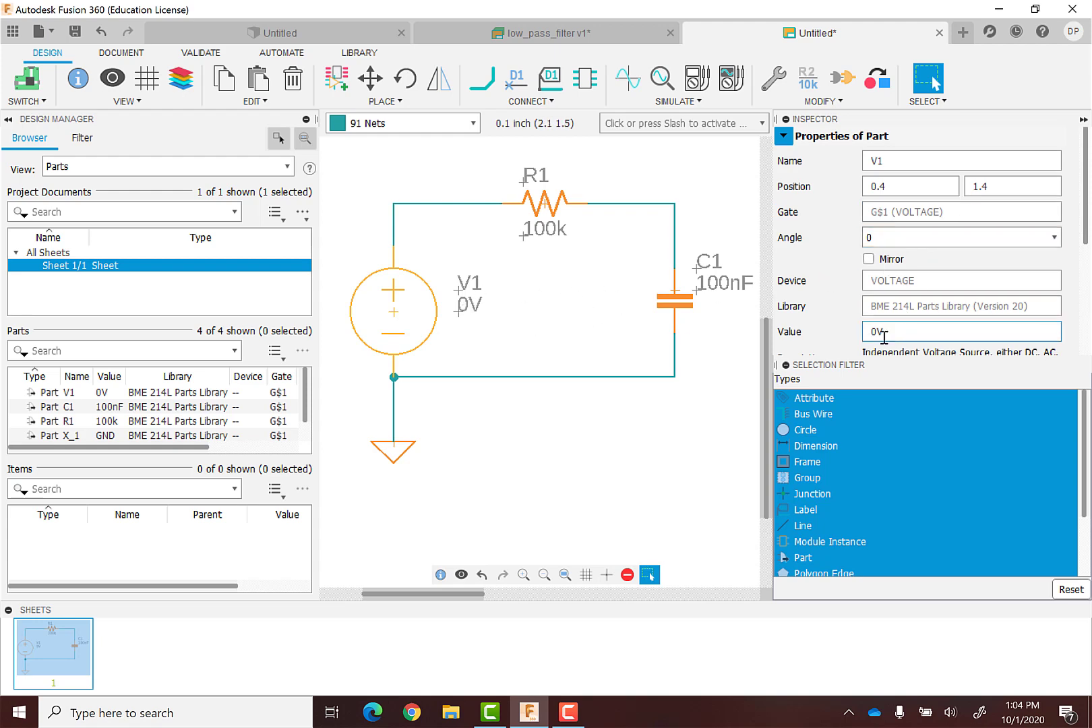
scroll(960, 329, down, 1)
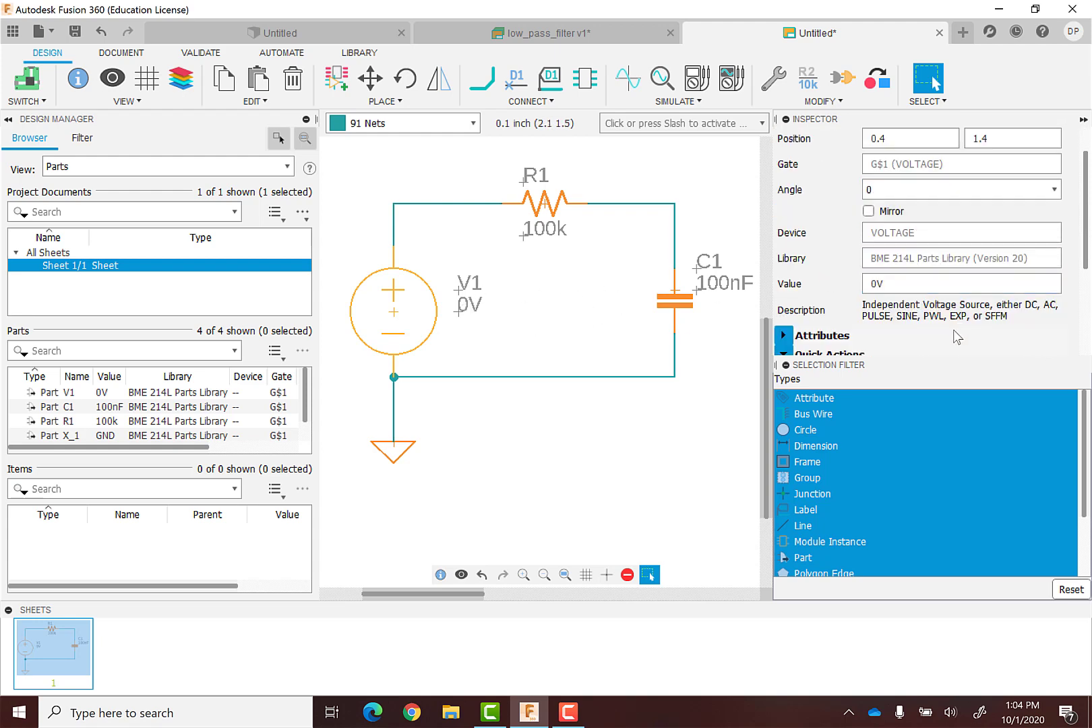
scroll(913, 311, up, 1)
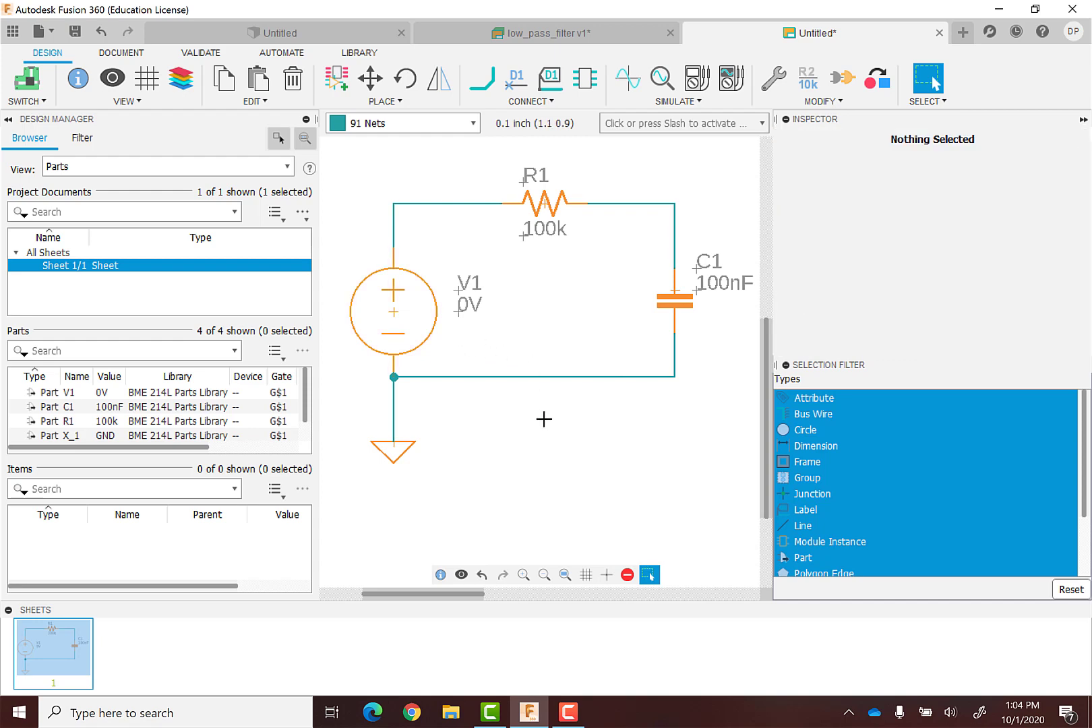
In V1's Analog Source Setup, choose a Sinusoidal transient function with amplitude 5 and frequency 1.
right_click(396, 313)
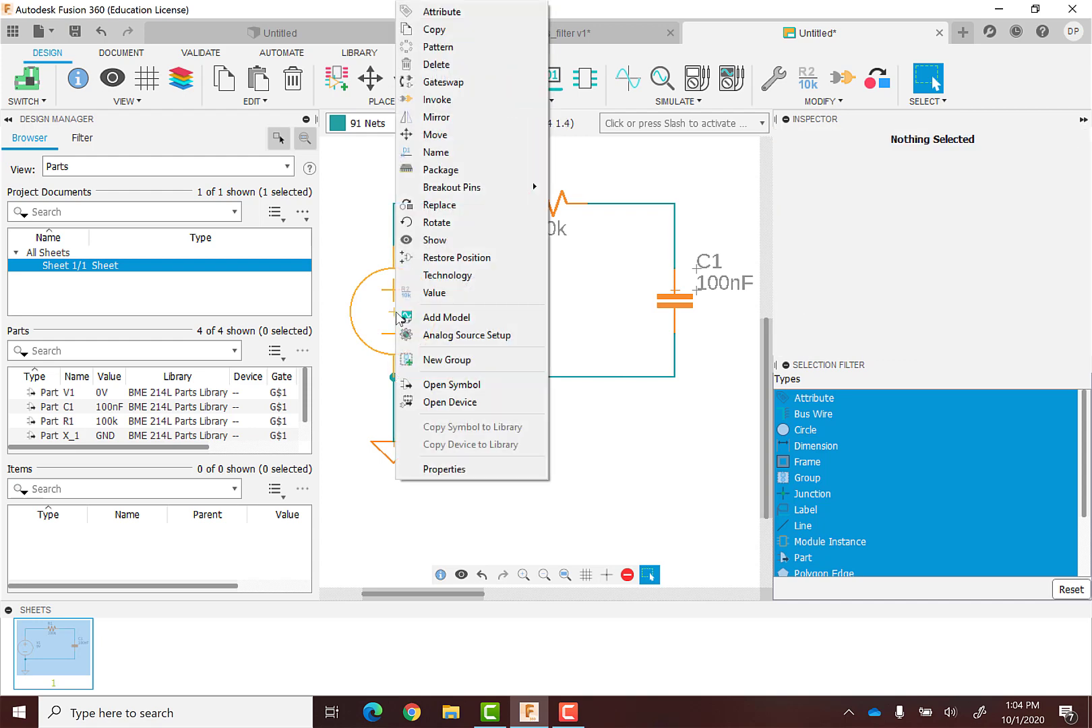
click(464, 335)
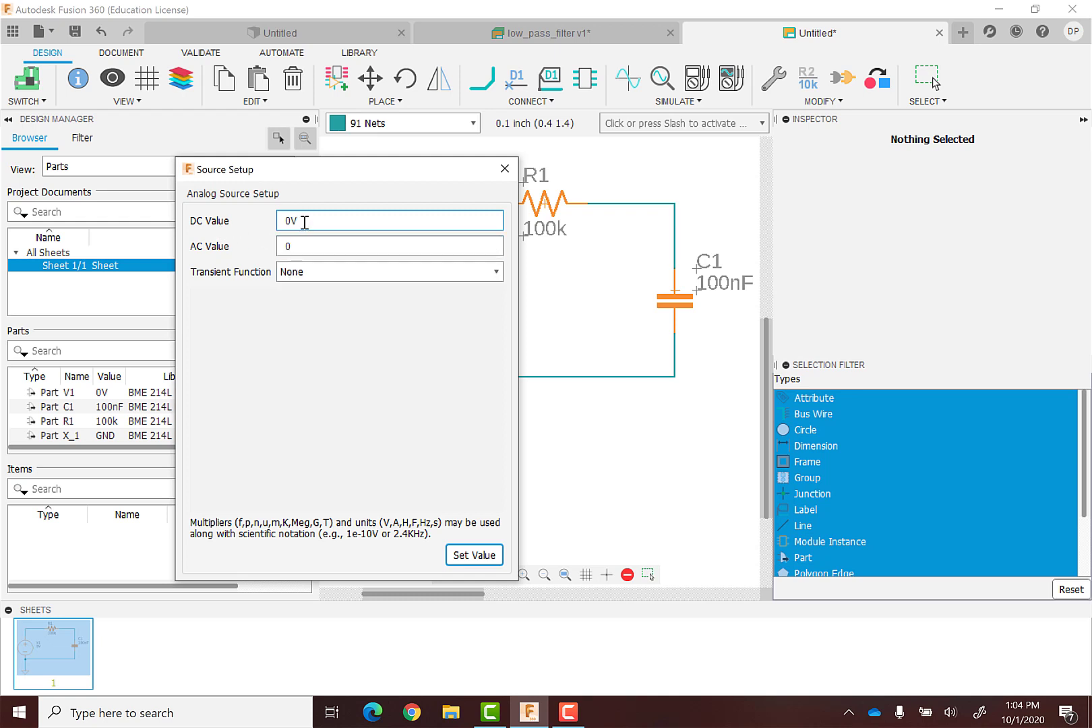
click(310, 273)
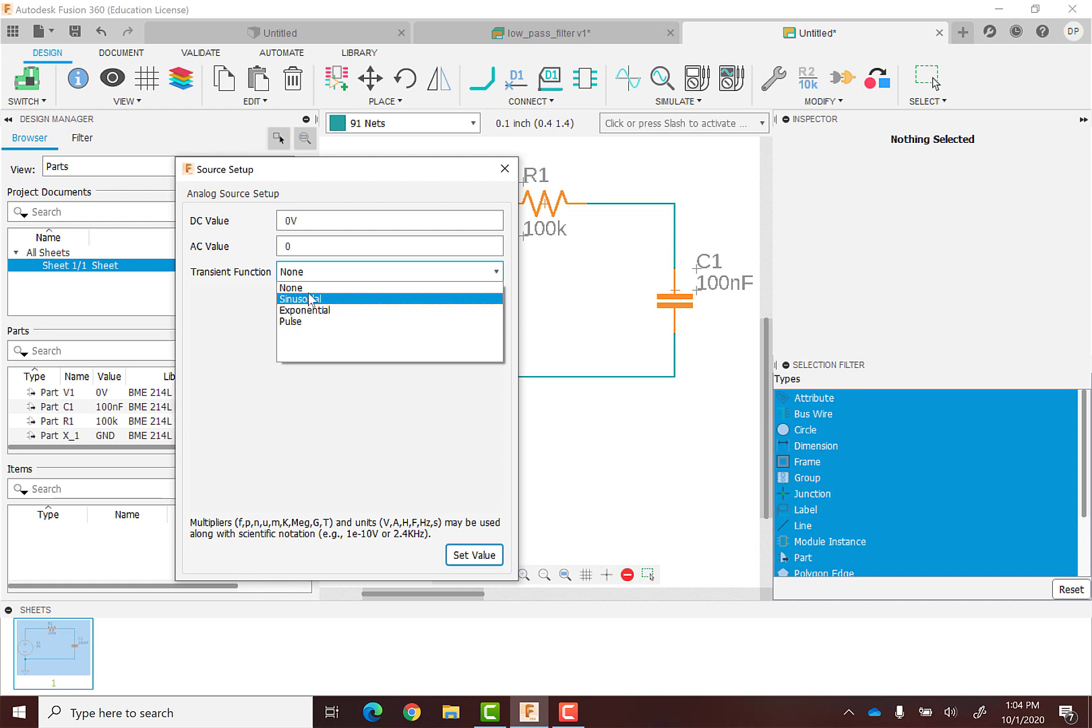
click(306, 288)
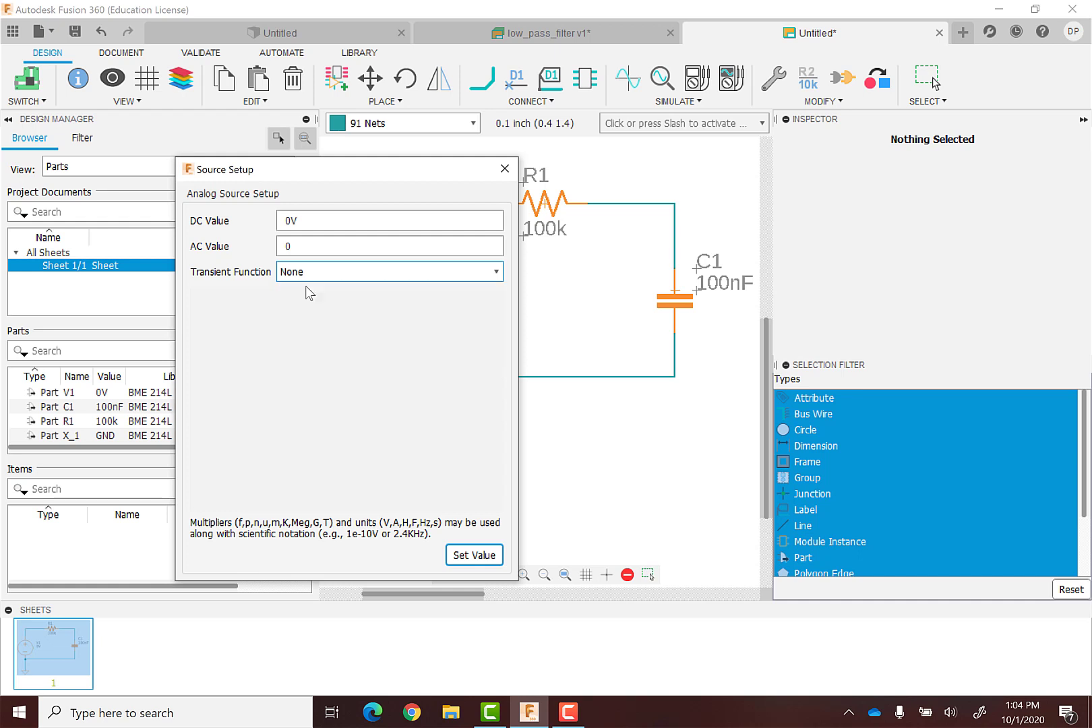
click(328, 275)
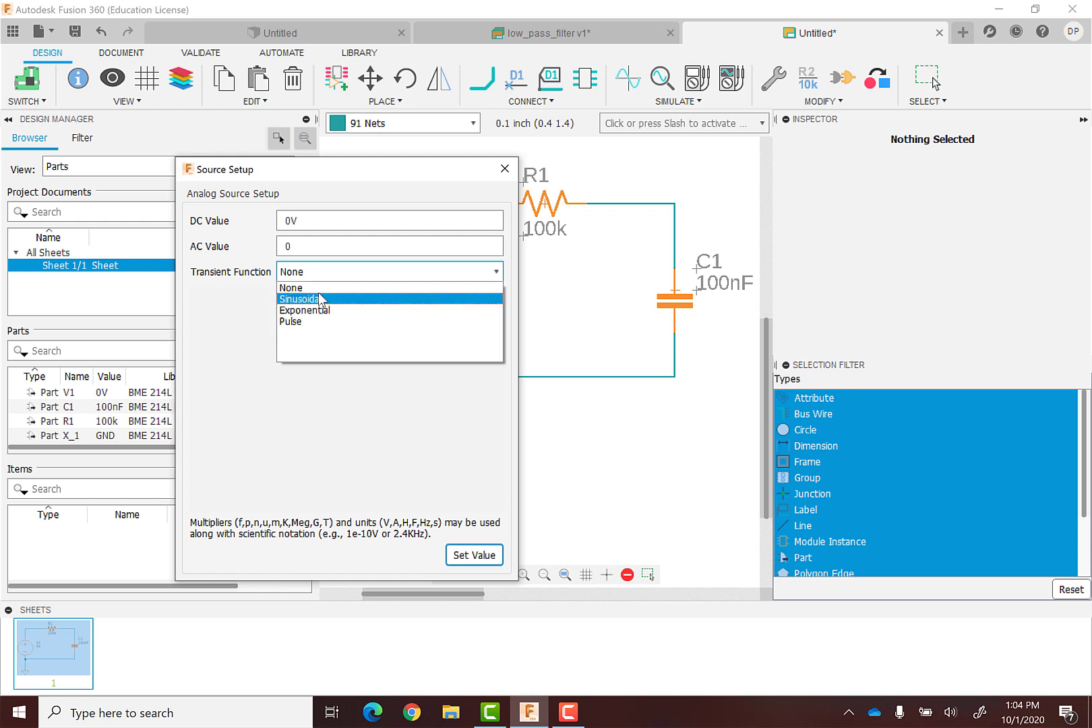
click(332, 300)
click(351, 303)
double_click(351, 304)
click(347, 331)
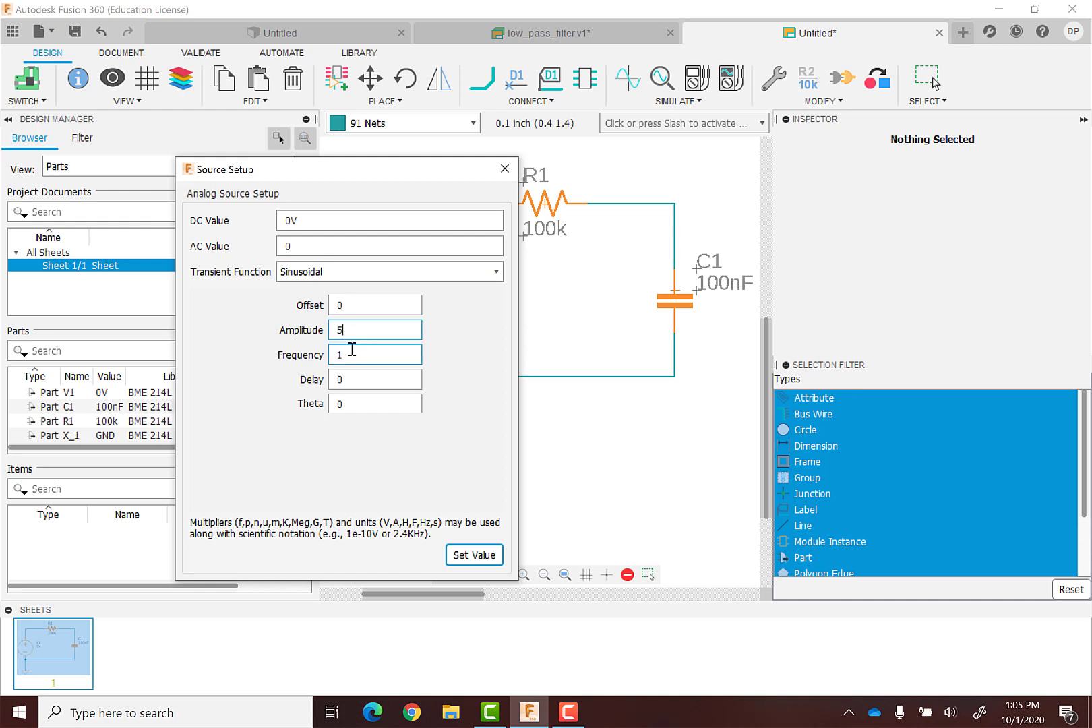
double_click(351, 352)
click(360, 377)
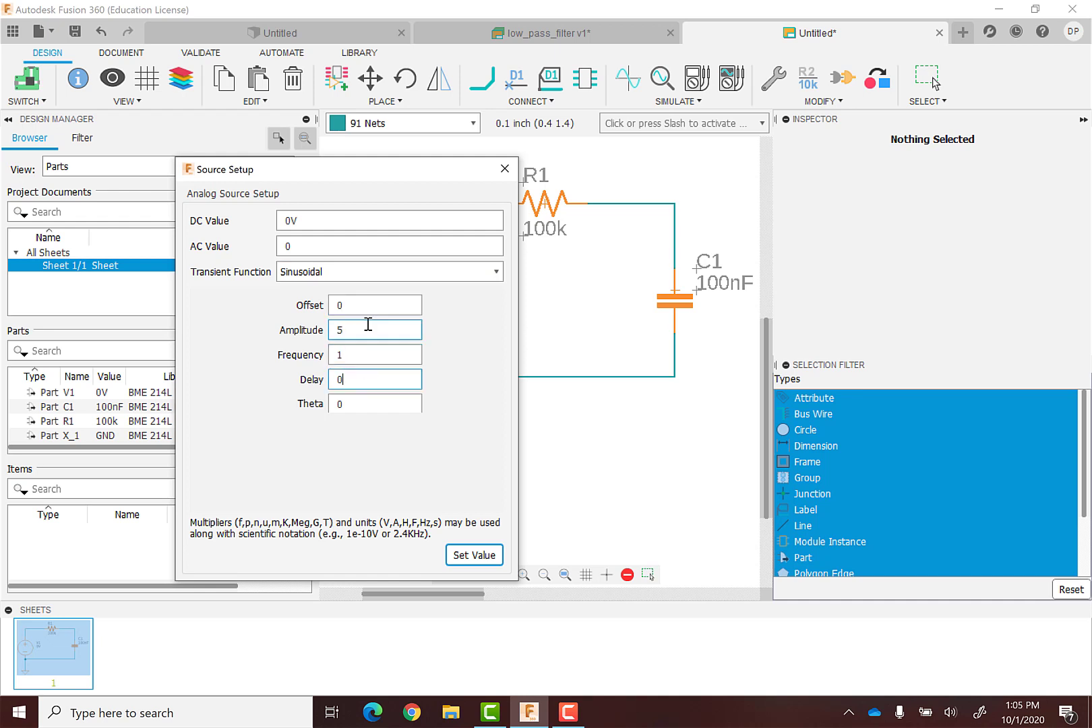
click(474, 555)
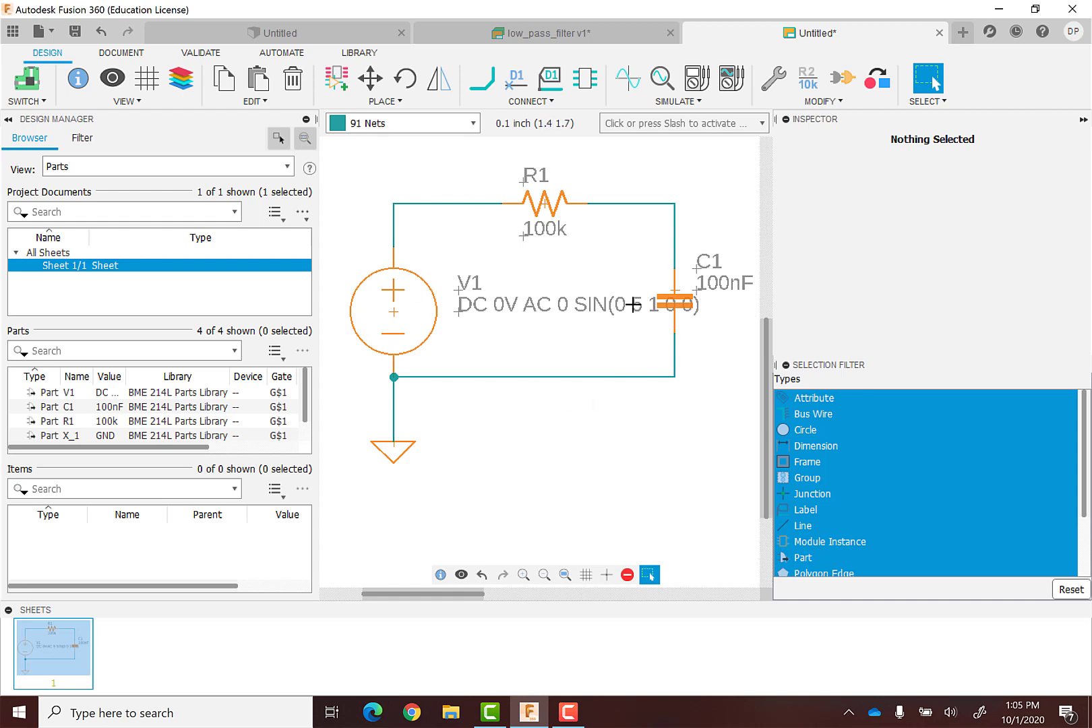
Zoom out, box-select the entire RC circuit, and bring up the context menu on V1.
scroll(523, 349, down, 2)
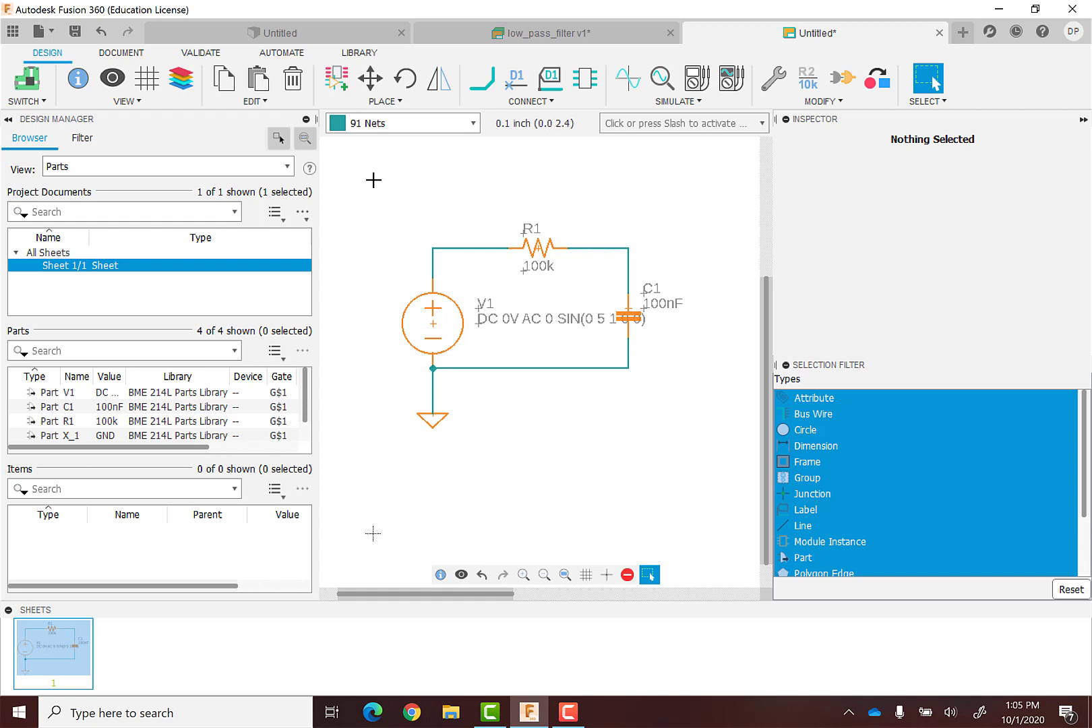
drag(366, 174, 692, 473)
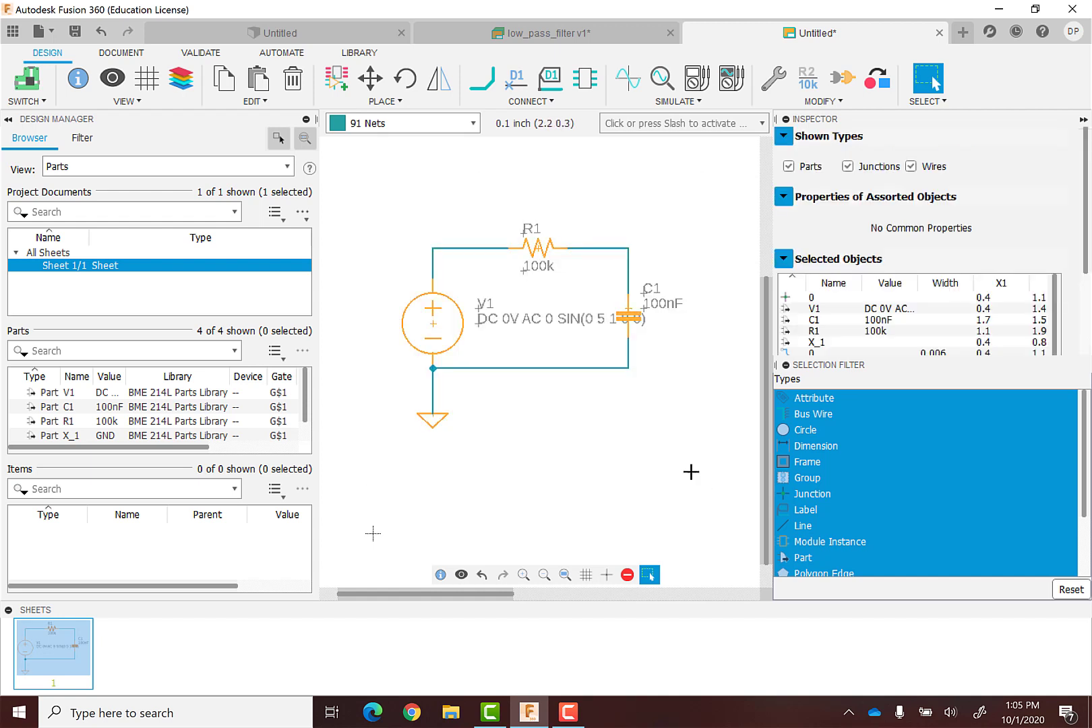
right_click(435, 325)
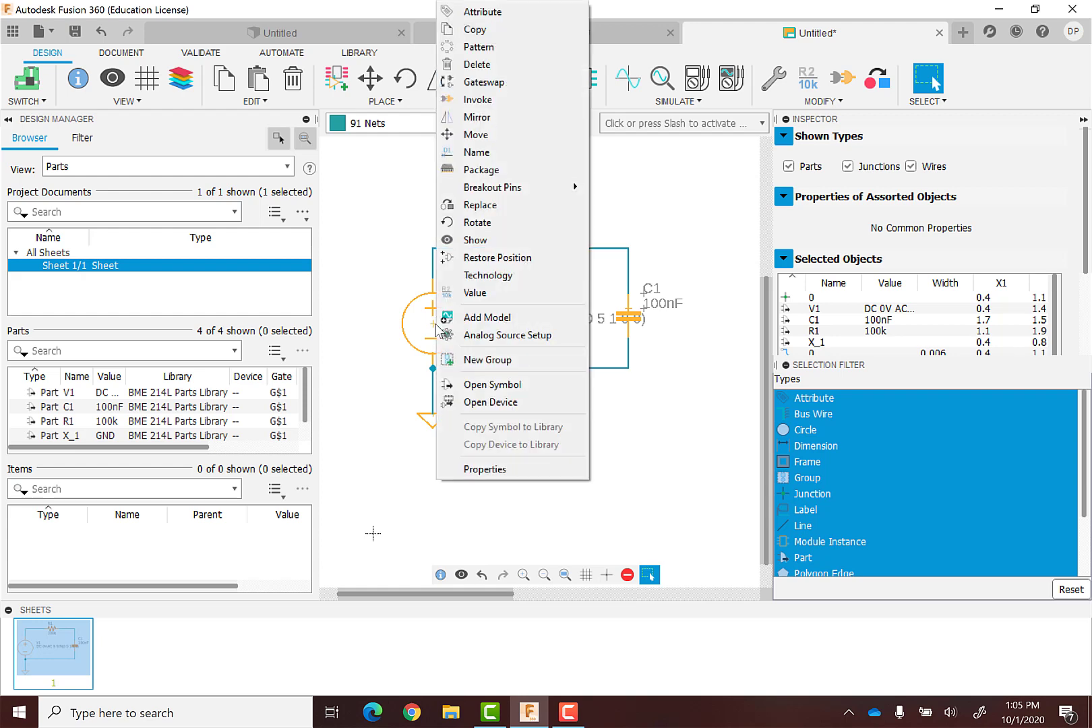
Map SPICE models: keep V1 as an independent voltage source, check ground, accept R1's pin mapping.
click(484, 318)
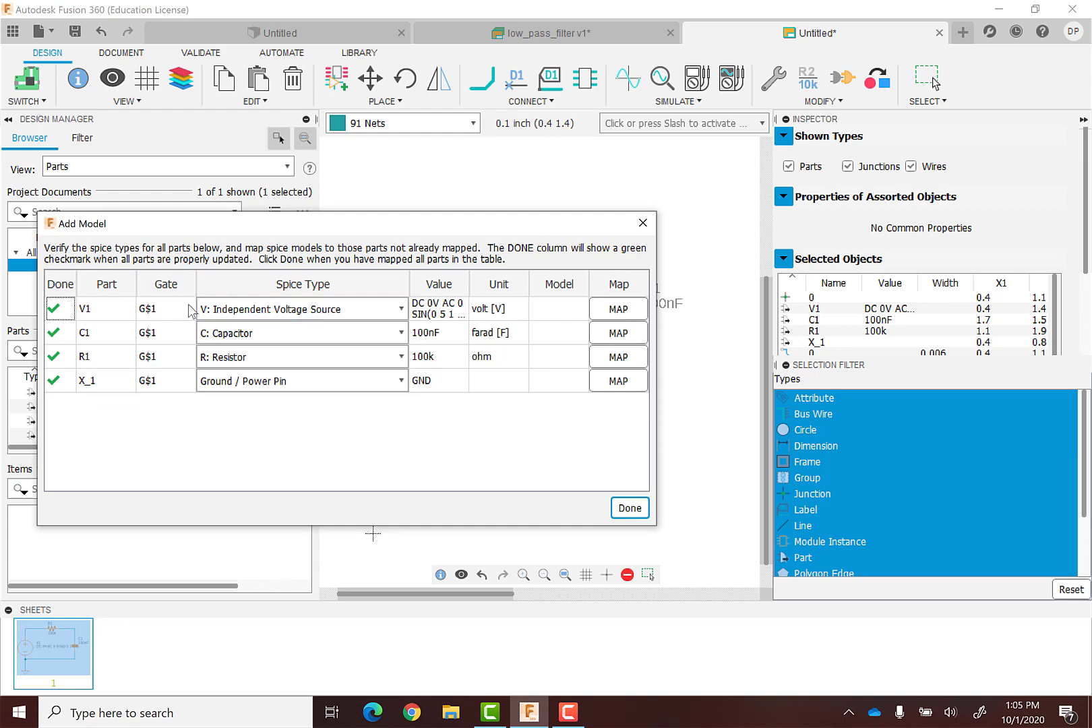
click(226, 311)
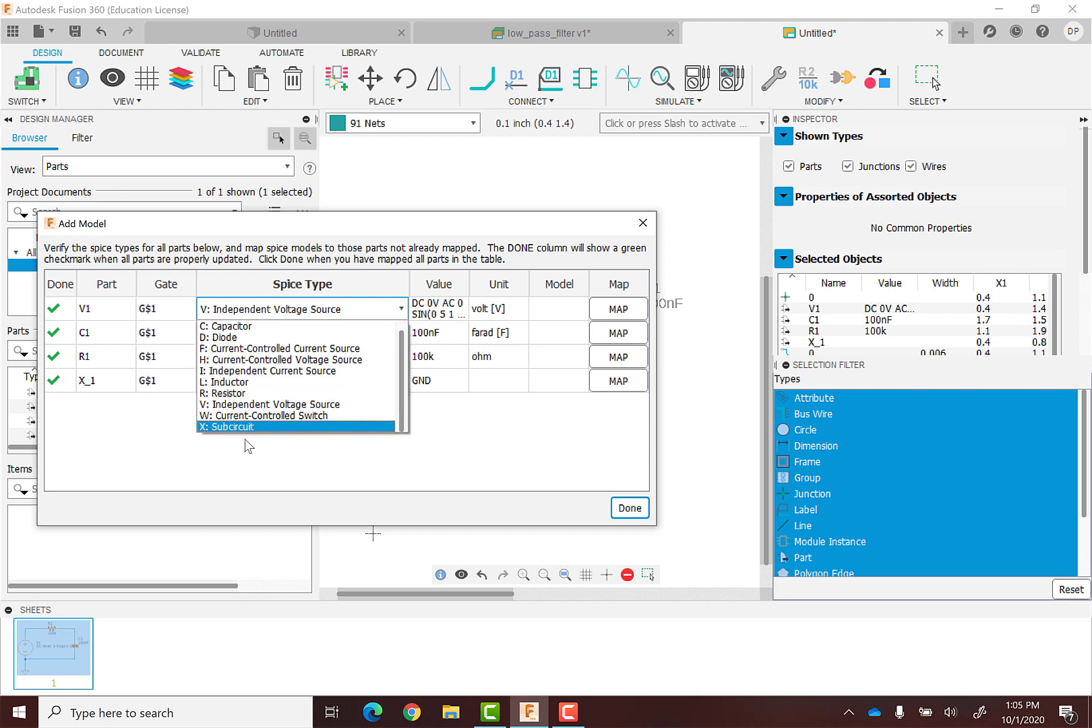
click(238, 404)
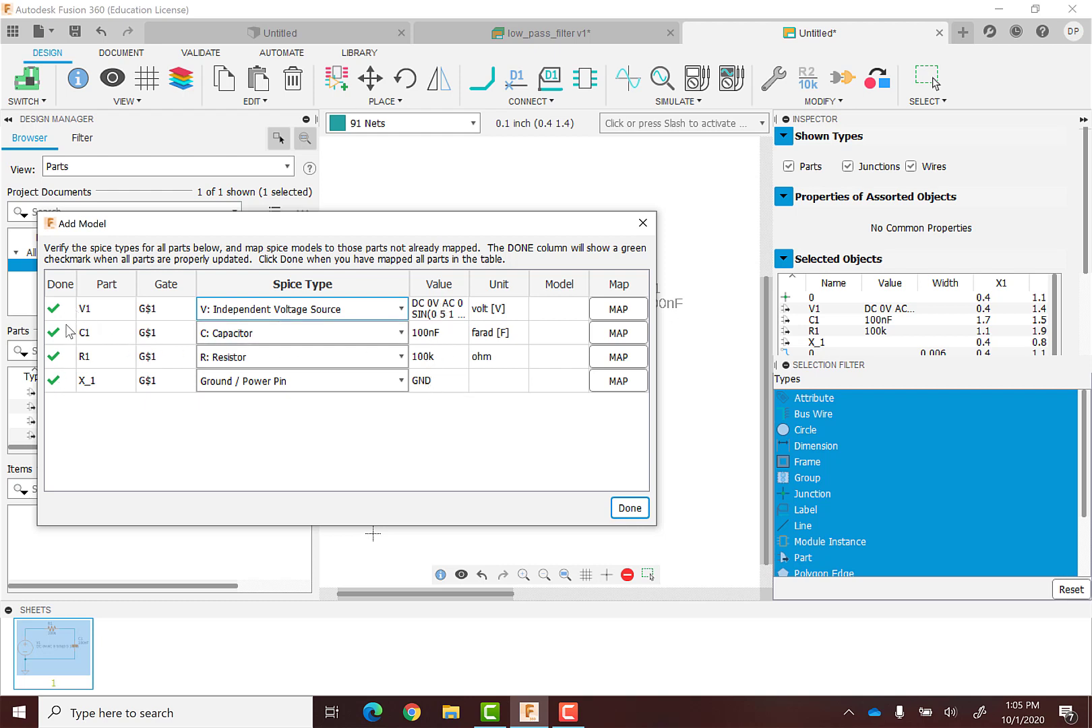
click(629, 382)
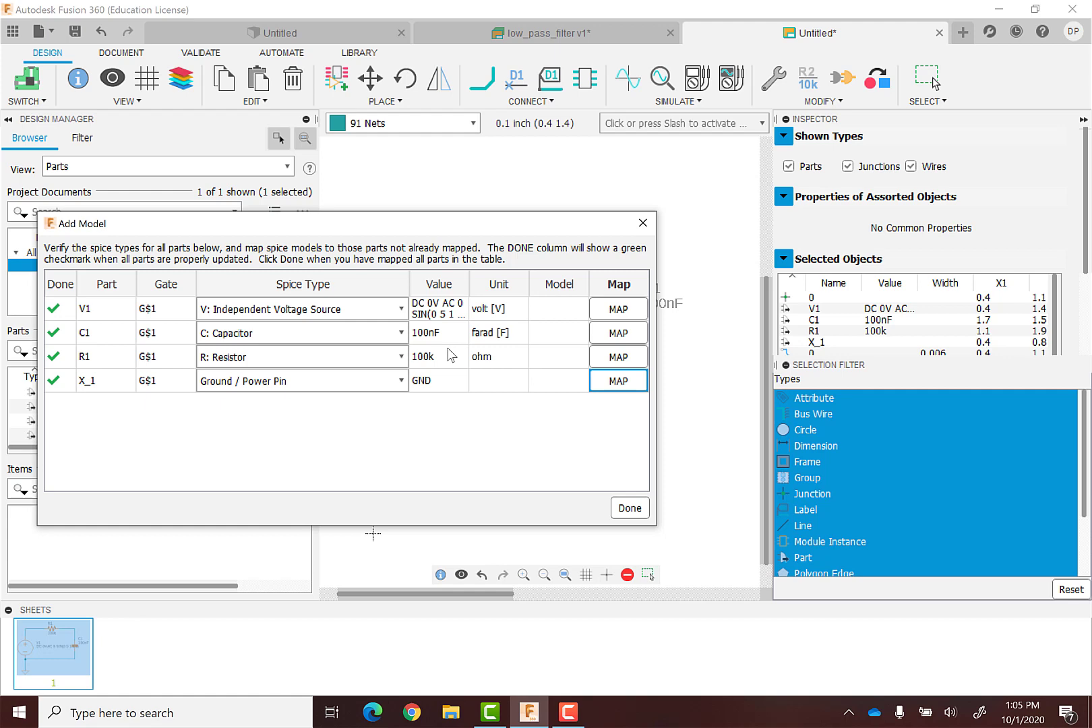
click(615, 356)
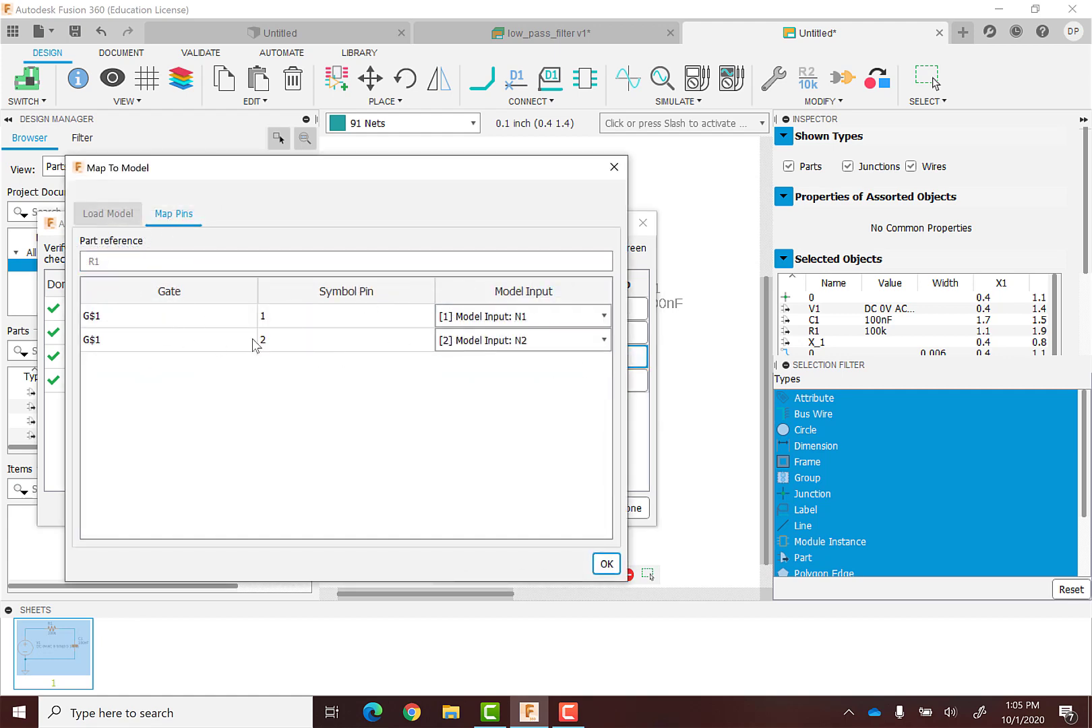
click(108, 214)
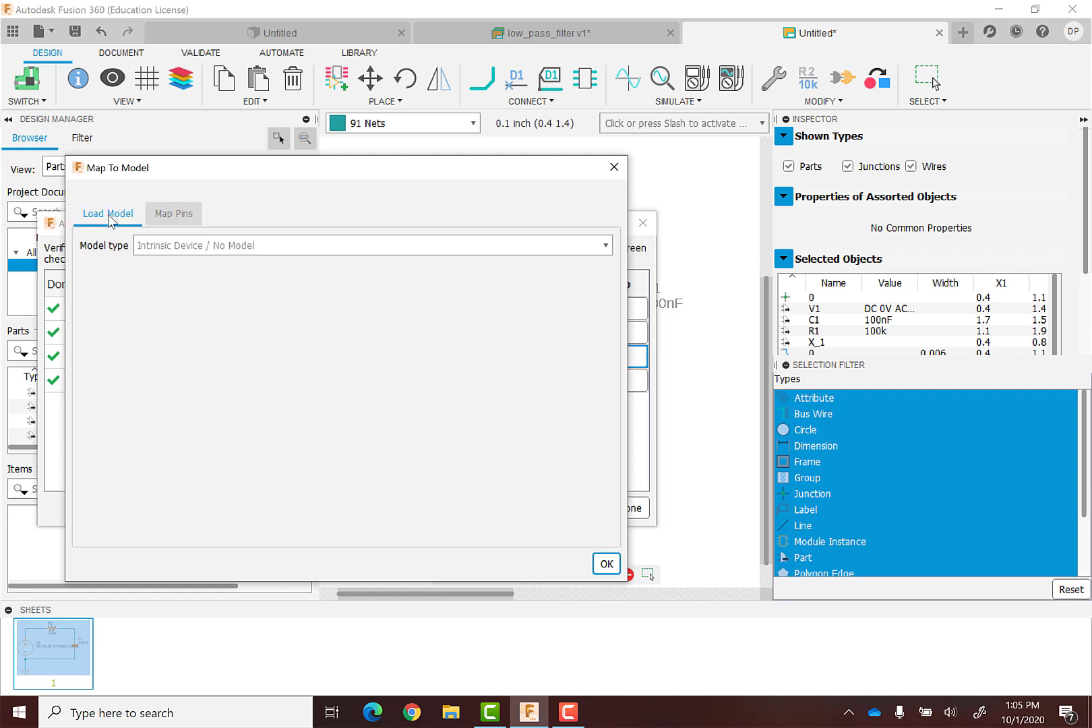
click(168, 214)
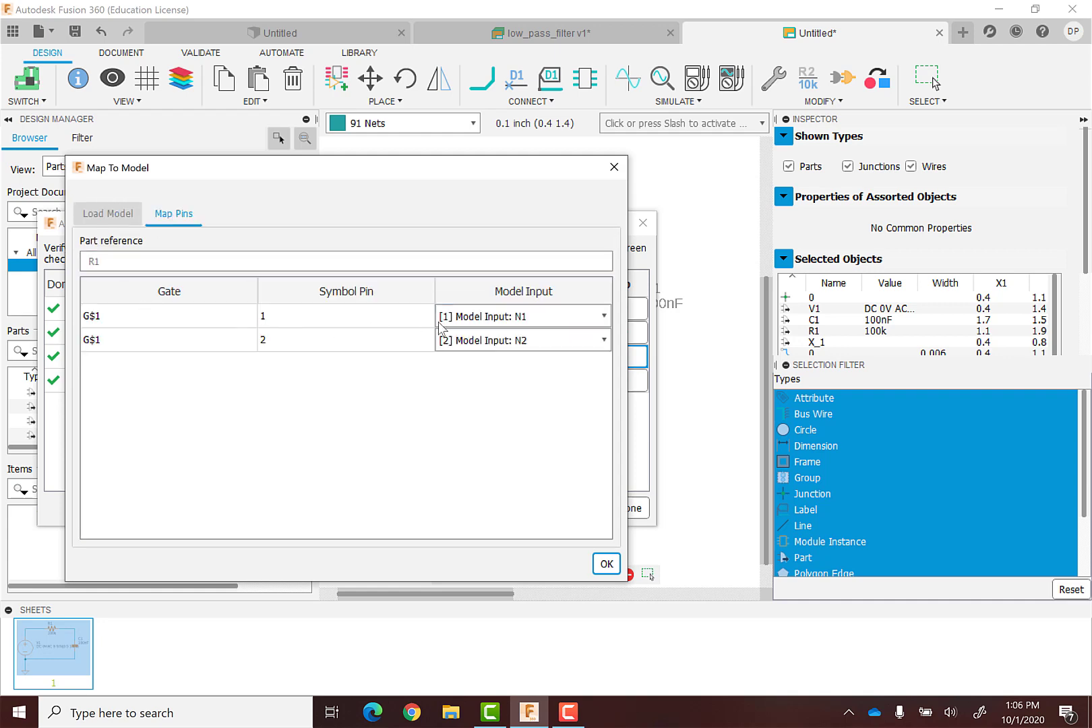
click(606, 564)
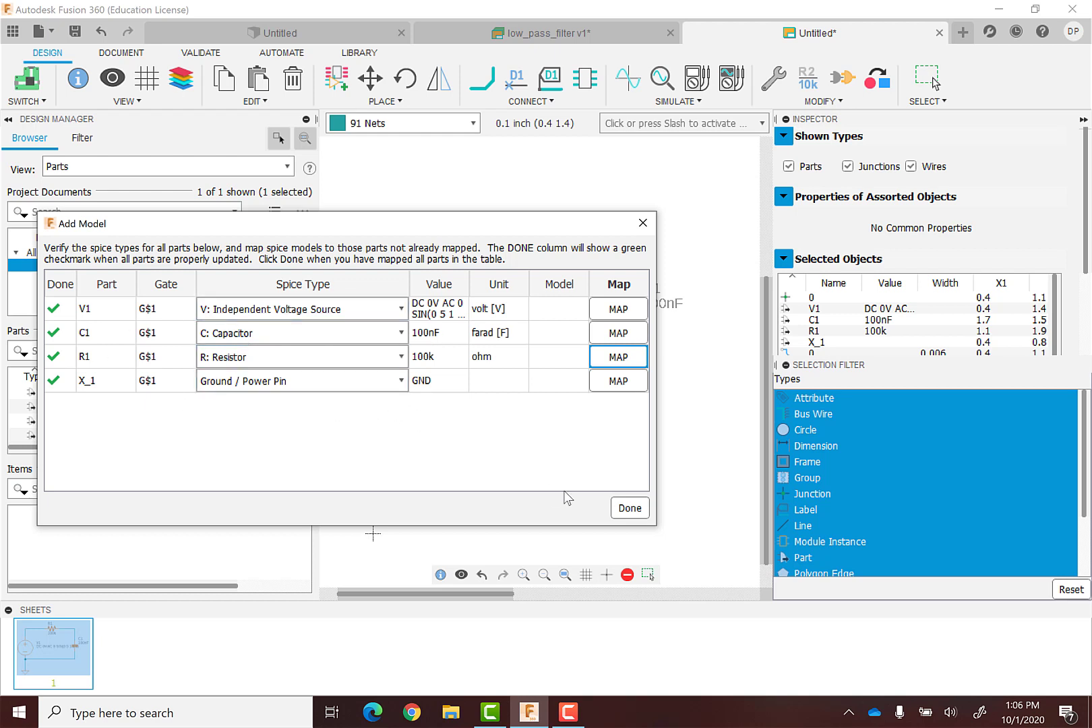
Place a V(N$2) voltage probe on the wire between R1 and C1.
click(627, 509)
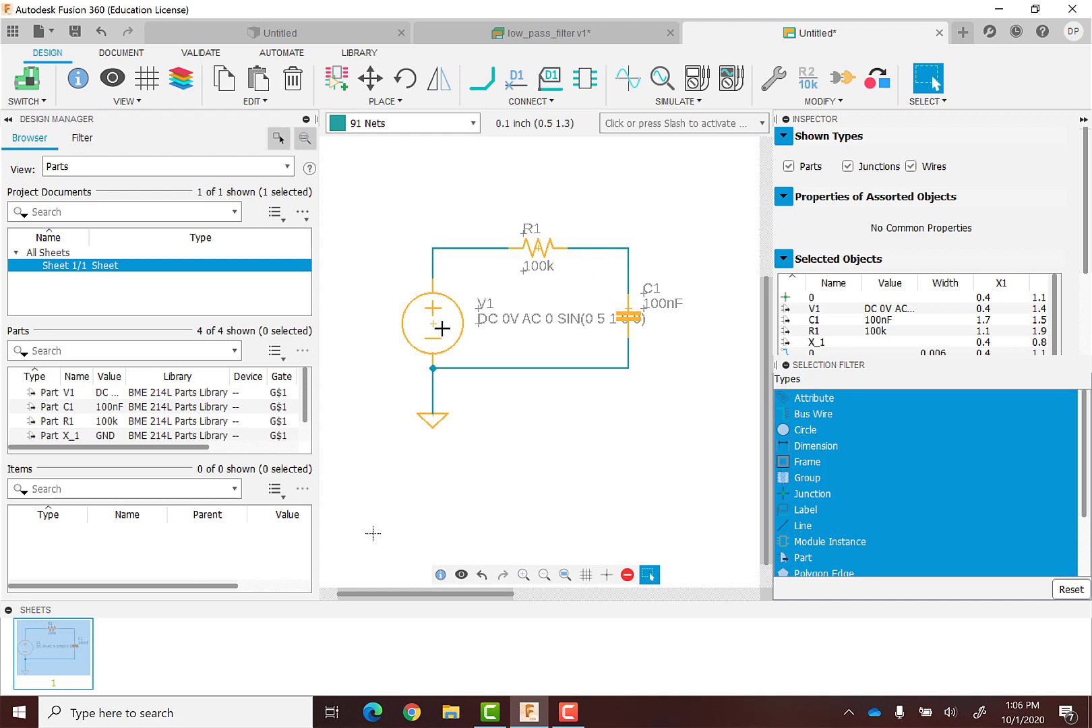
click(687, 87)
click(629, 265)
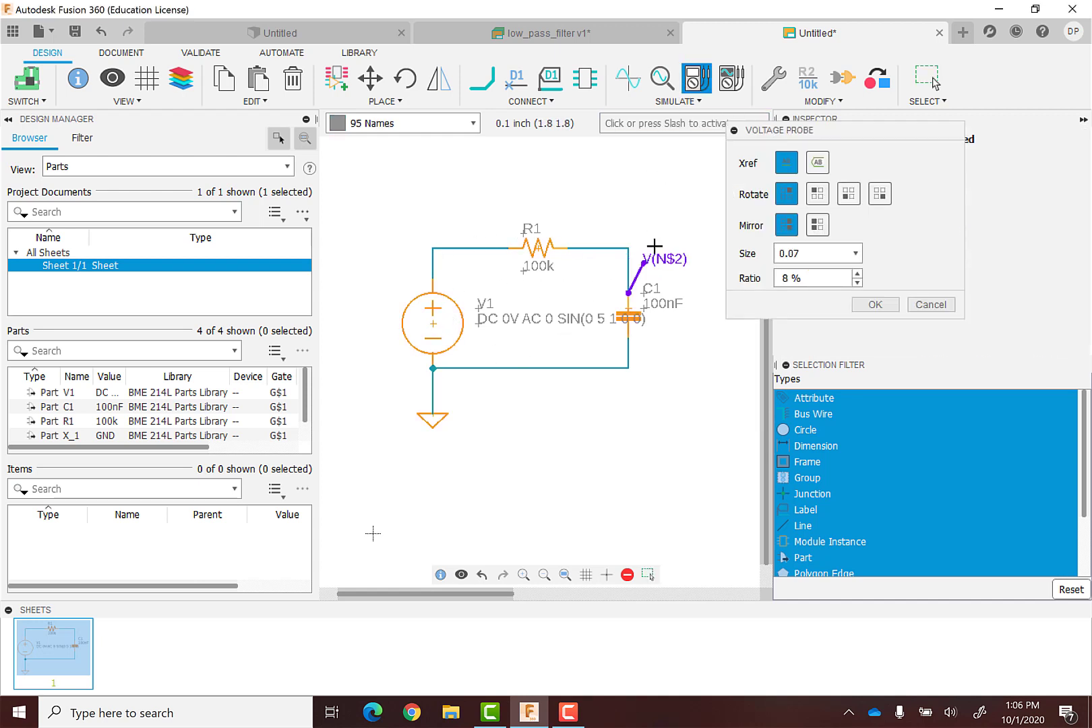
click(671, 227)
click(872, 304)
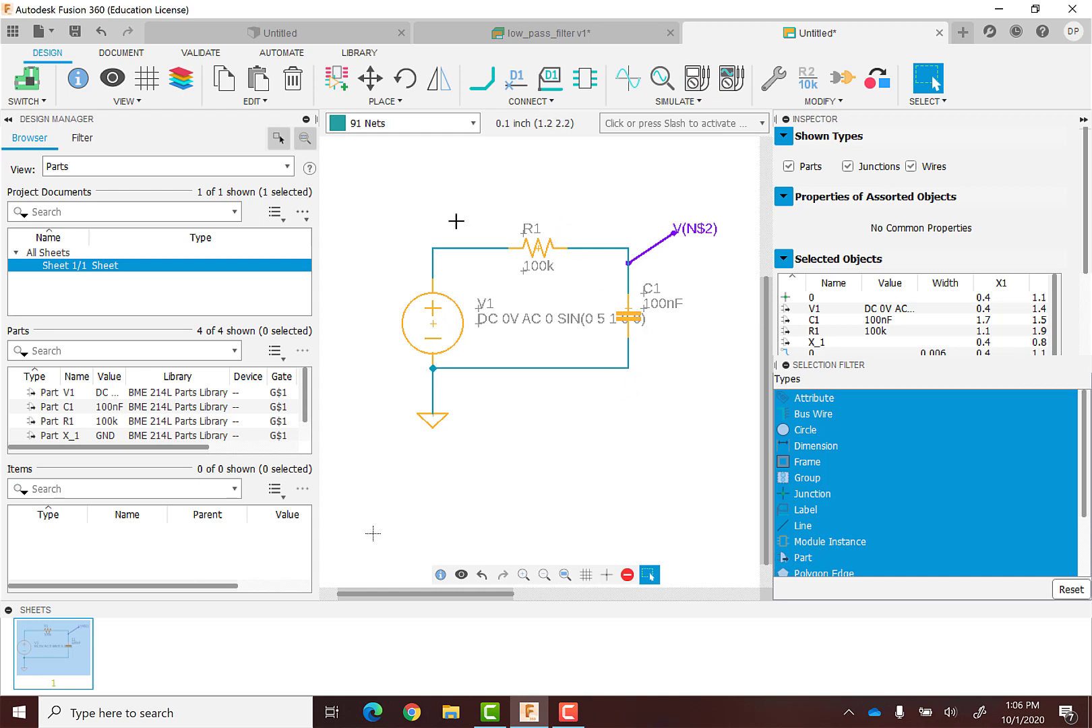
Set the simulation type to Transient with start time 1 and end time 10.
click(628, 81)
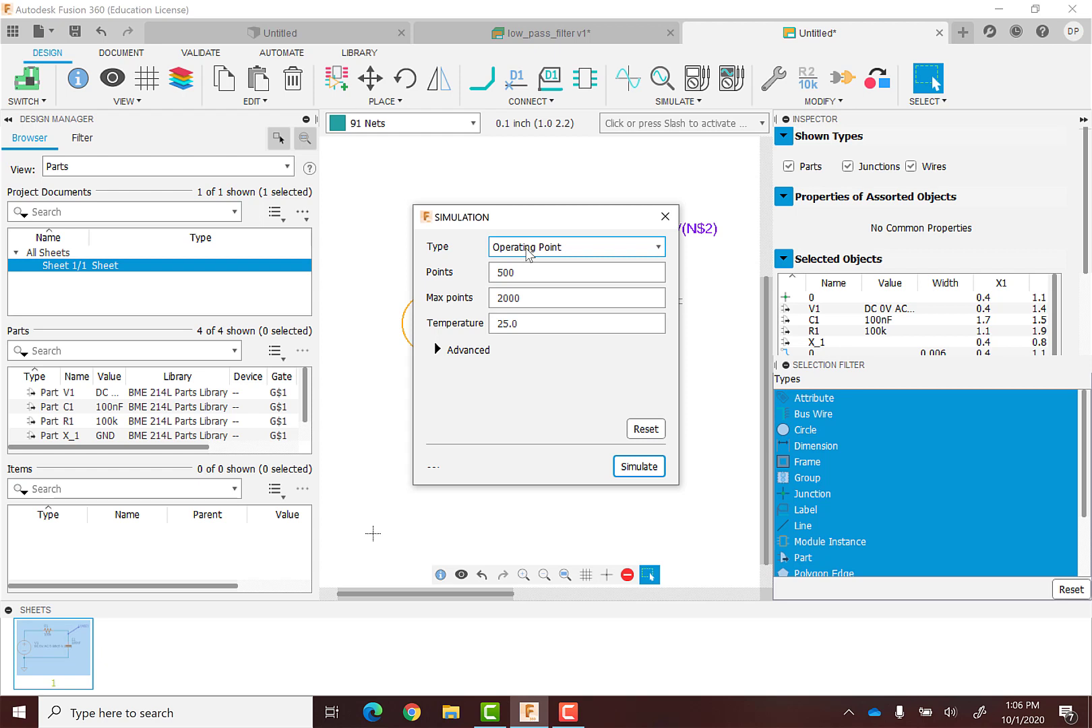
click(528, 255)
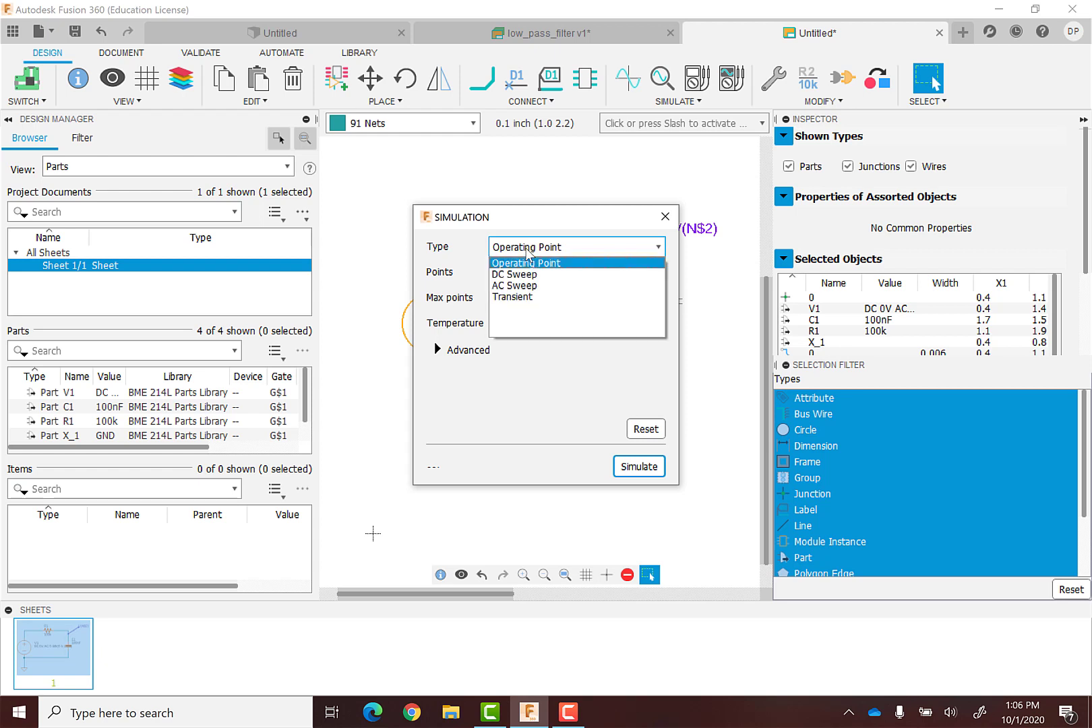
click(518, 296)
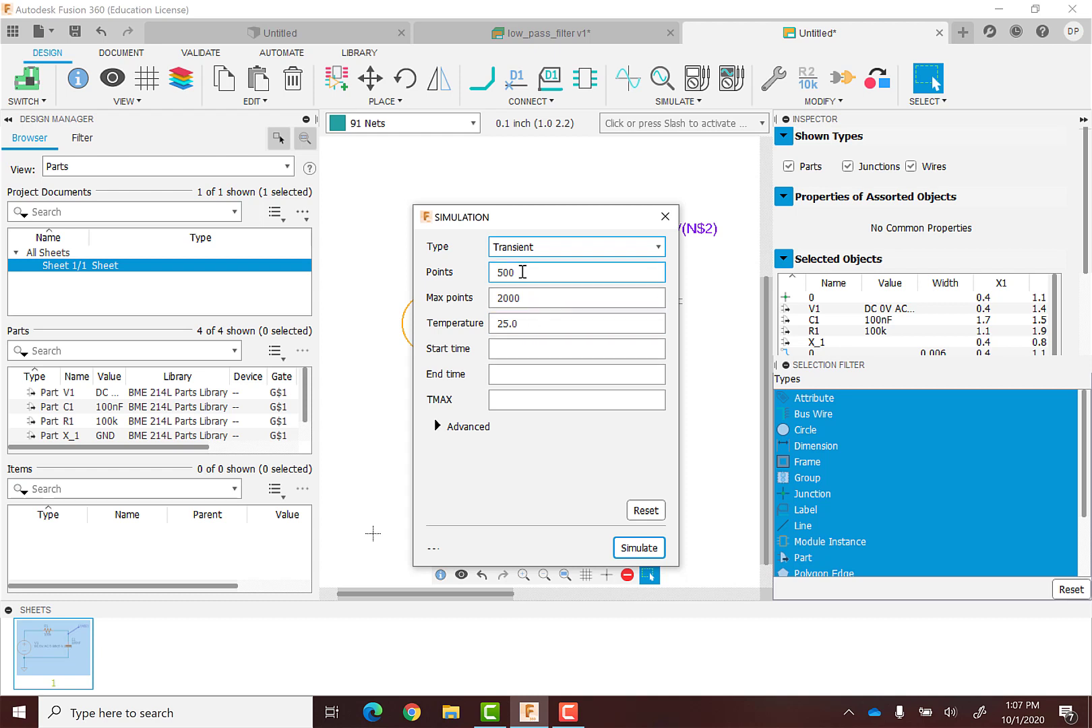
click(522, 347)
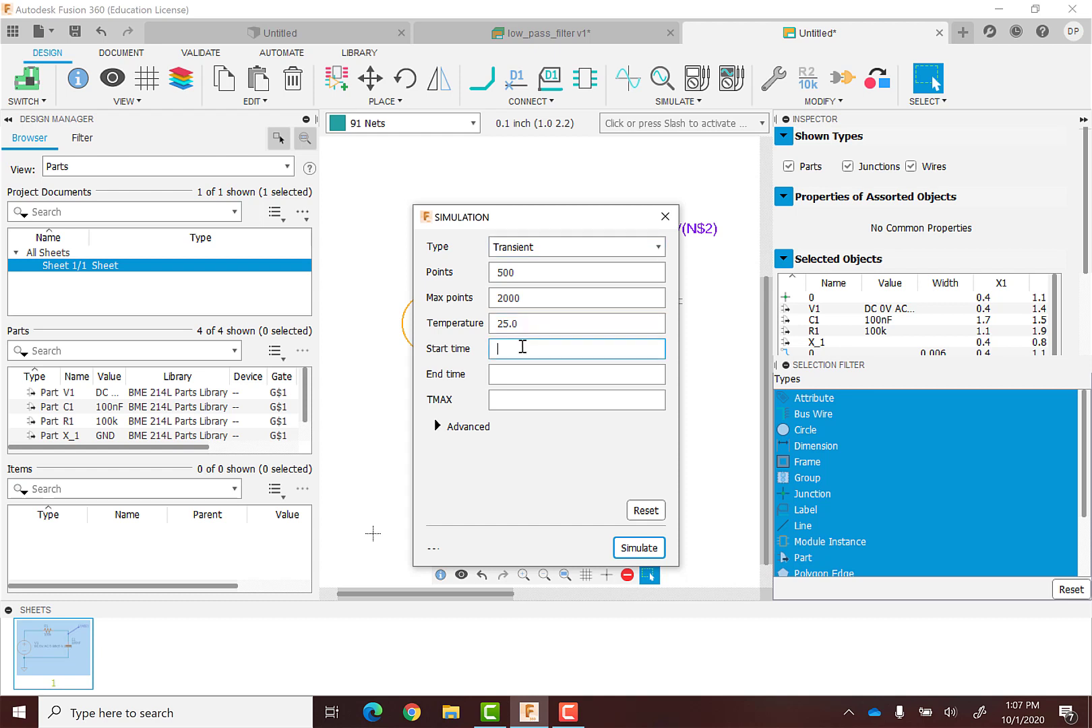
click(523, 372)
click(525, 349)
text(1)
click(520, 369)
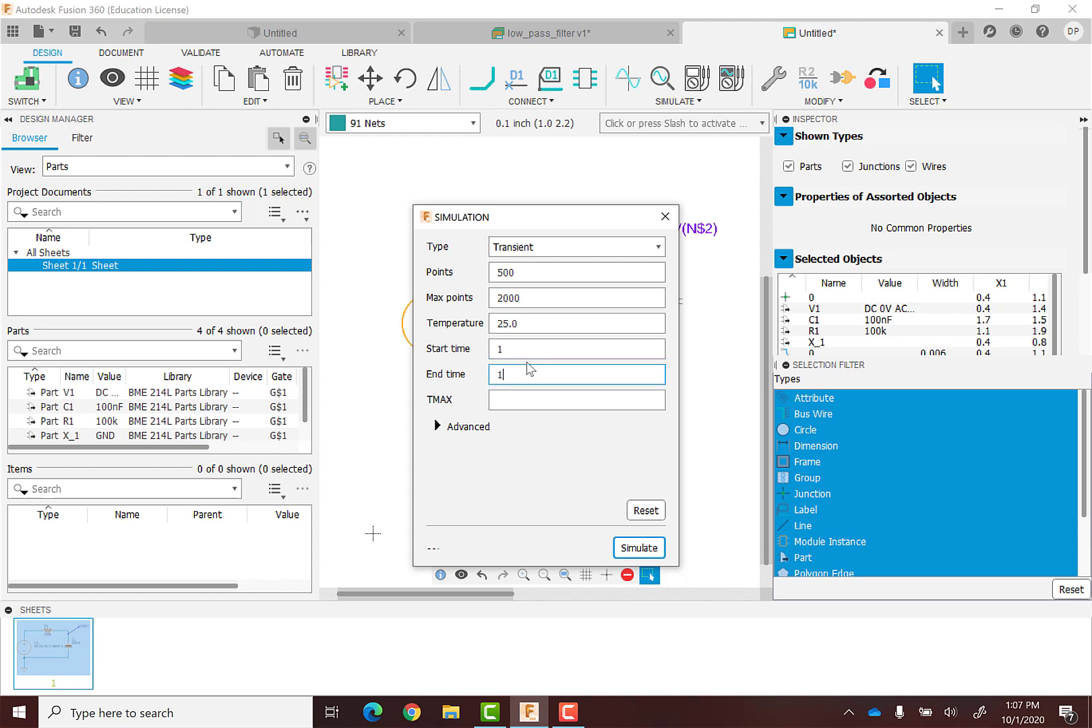
click(536, 401)
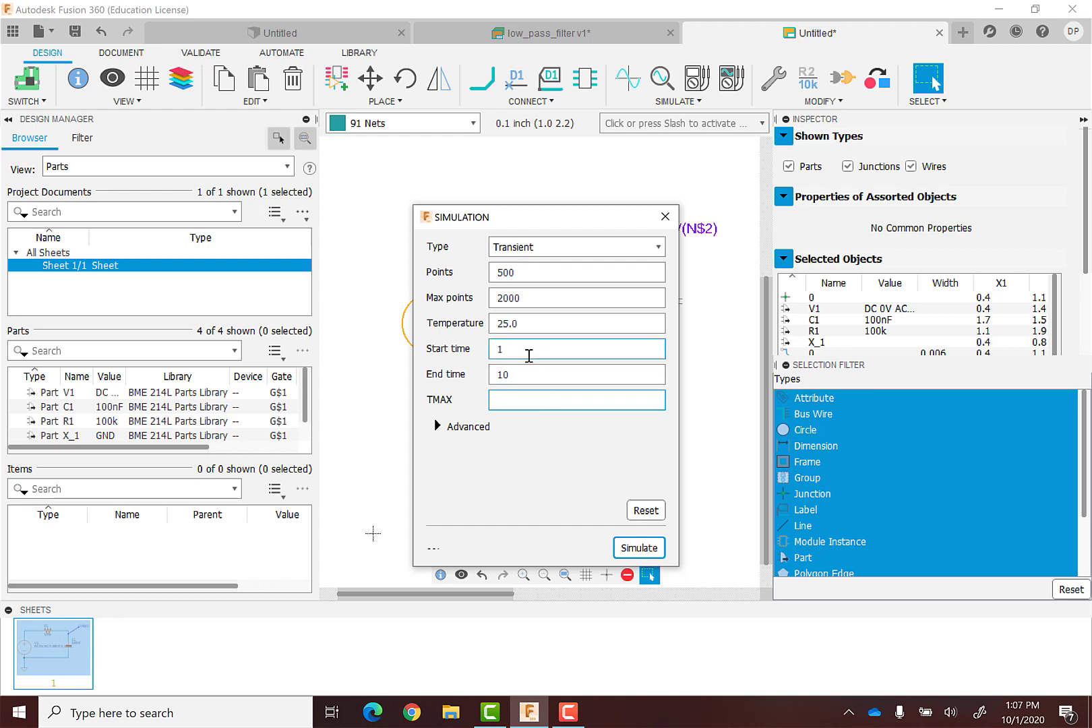
Run the transient simulation, check the N_2 voltage and V1 current sine plots, then close them.
click(638, 550)
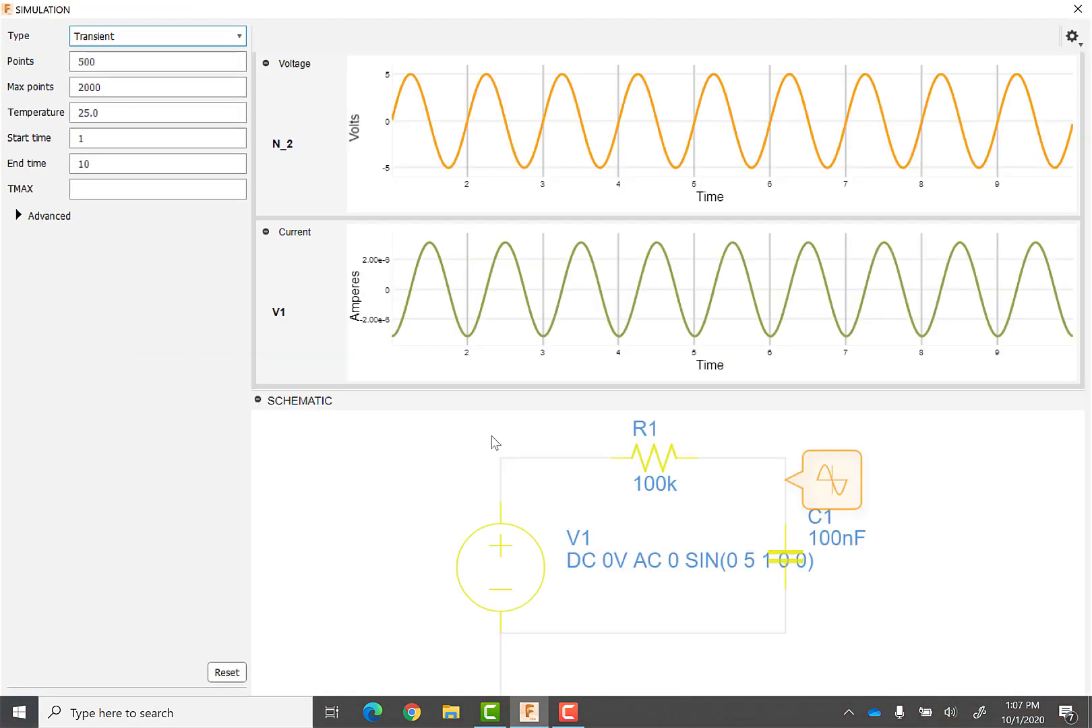
mouse_move(517, 109)
key(Escape)
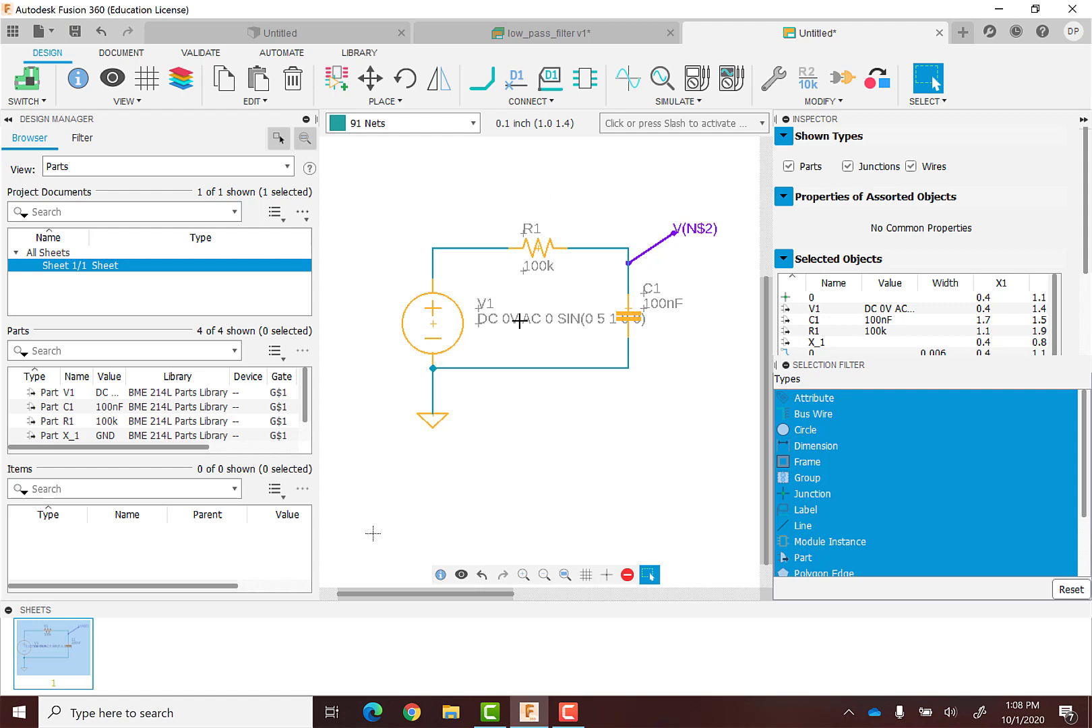
Change V1's sine frequency to 25 in Analog Source Setup.
right_click(435, 322)
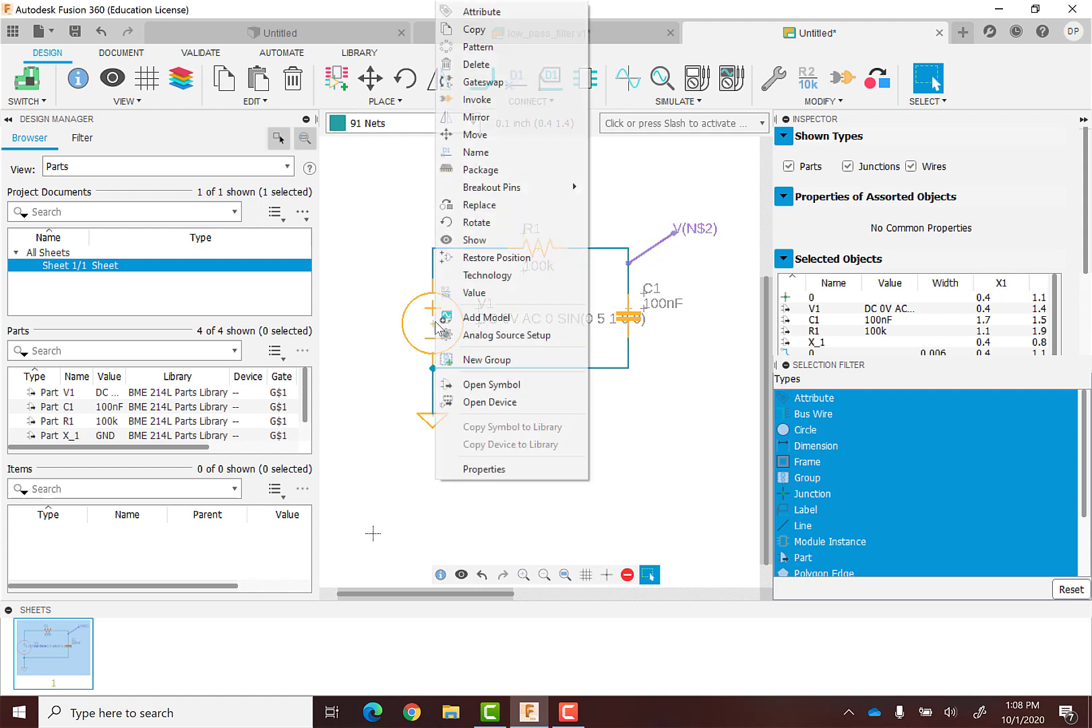
click(489, 333)
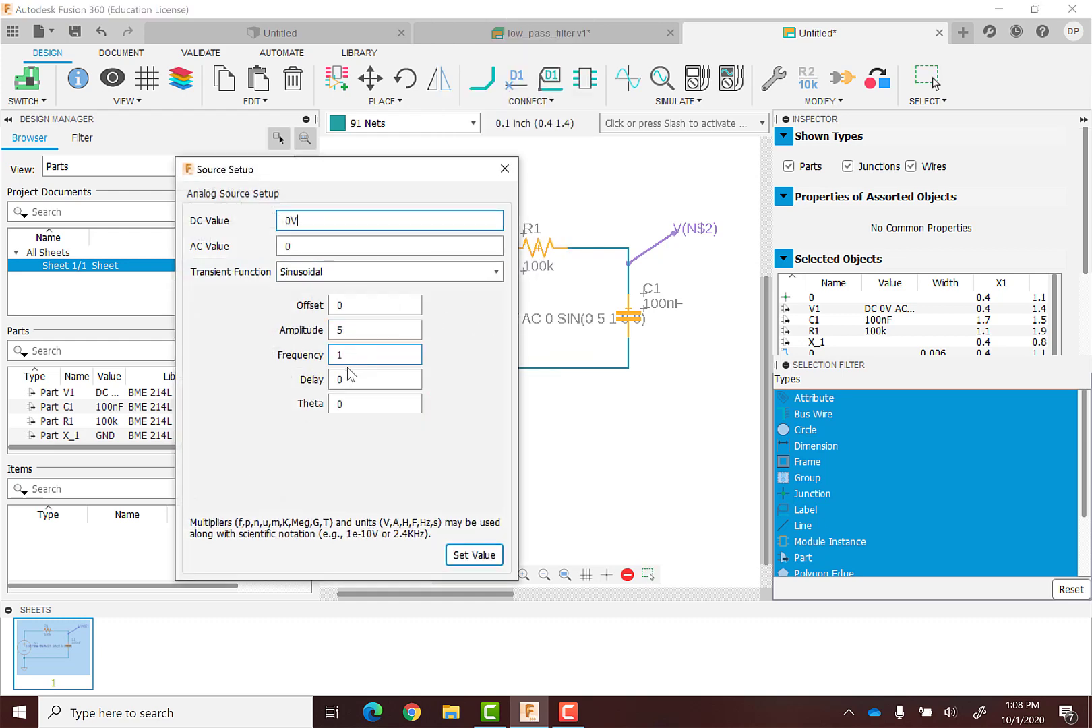
click(364, 359)
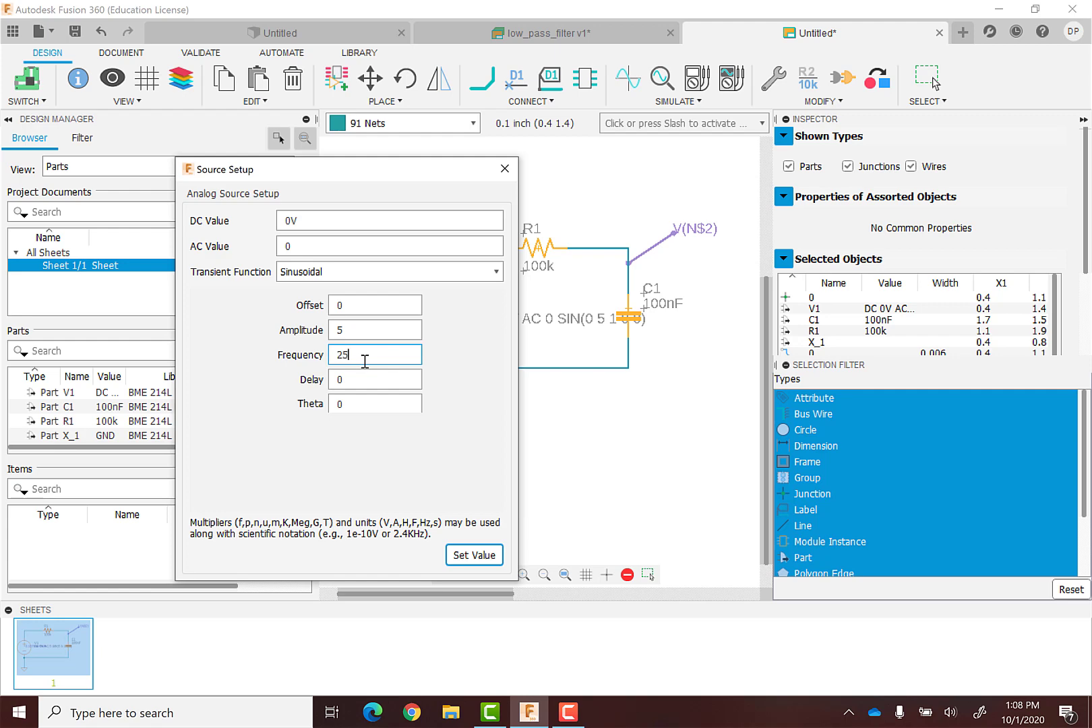
click(375, 327)
click(470, 556)
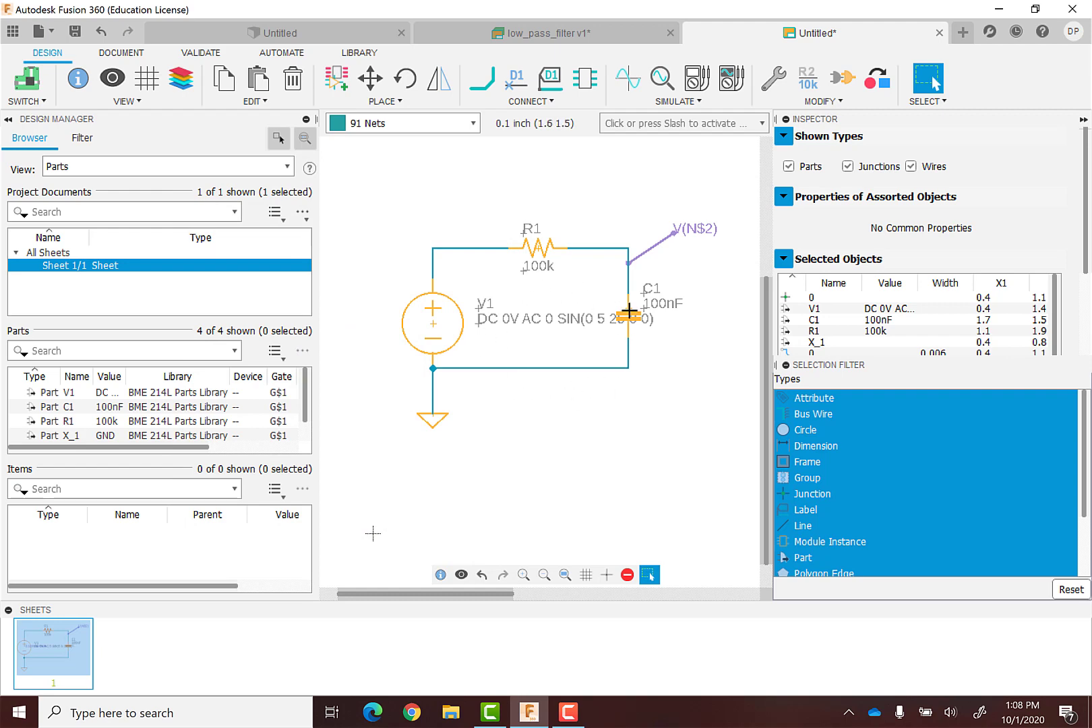
Change the transient end time from 10 to 3 and rerun the simulation.
click(627, 79)
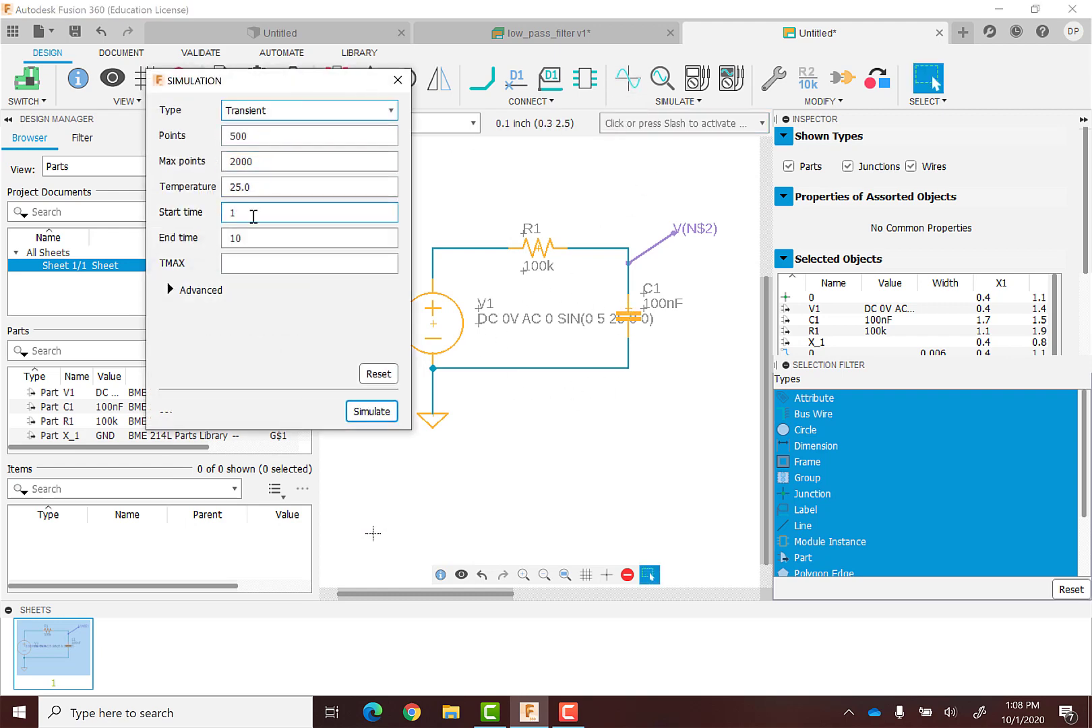
click(253, 237)
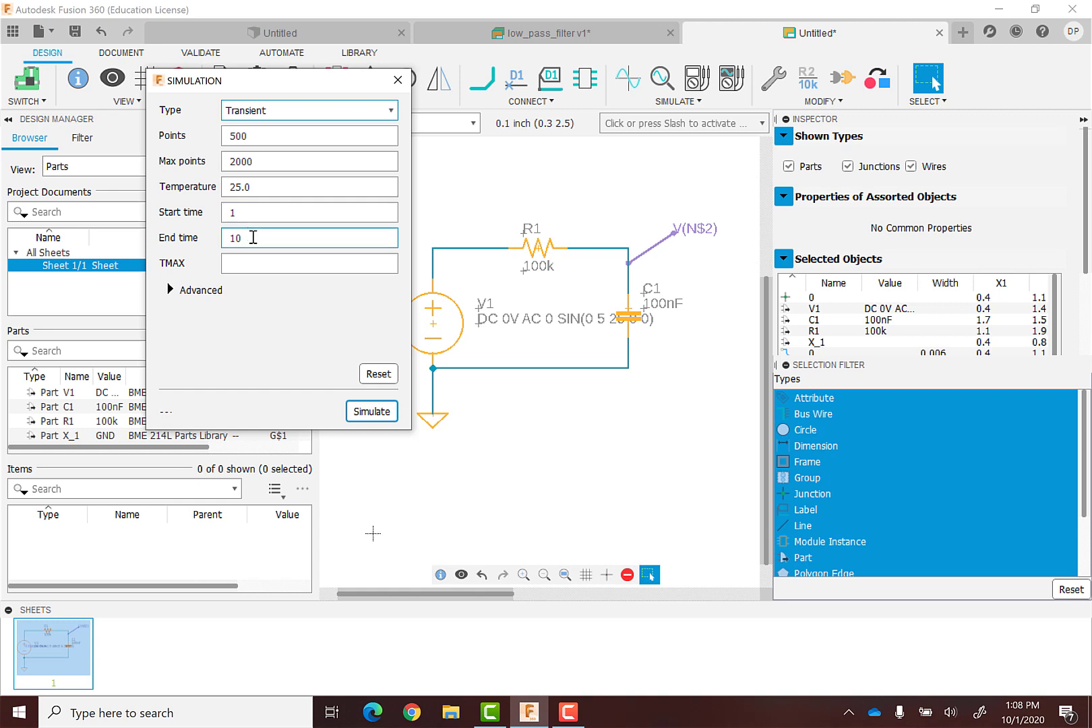
double_click(253, 237)
text(3)
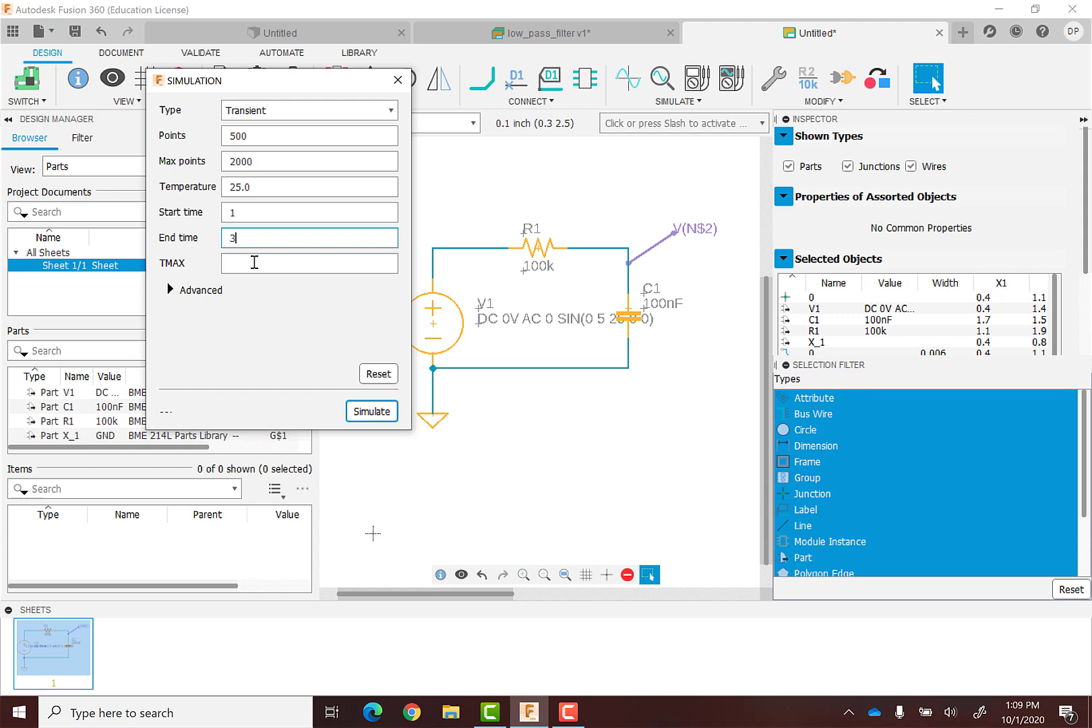
click(373, 416)
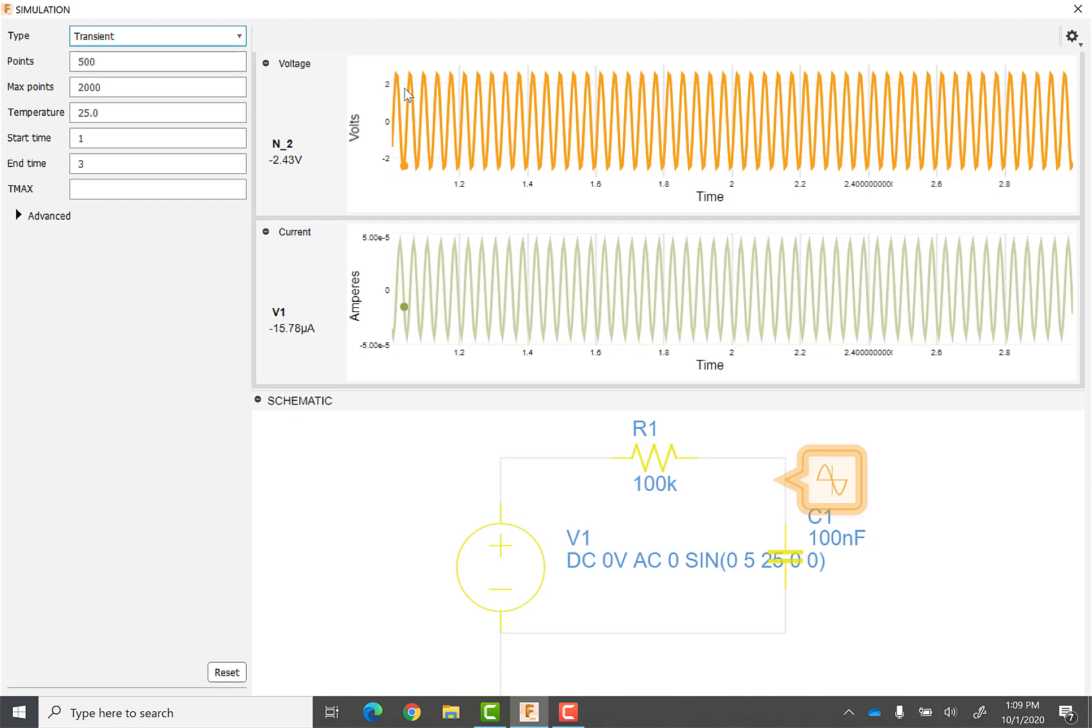
Close the results and set V1's transient function to None with an AC value of 5V.
key(Escape)
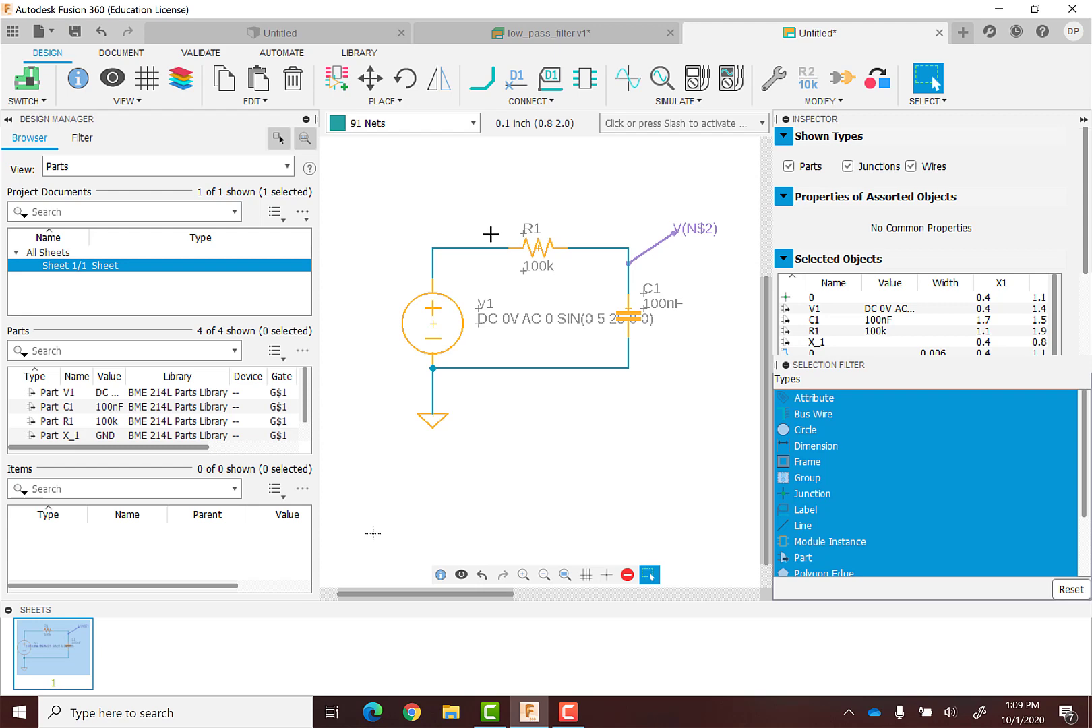
right_click(433, 324)
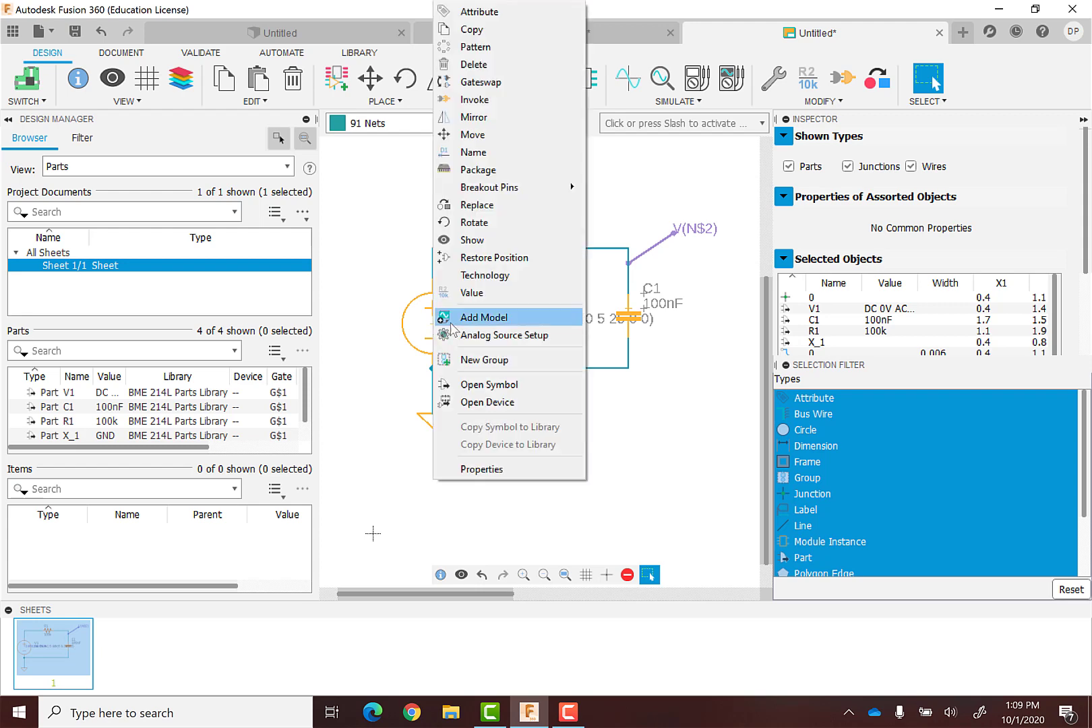
click(480, 335)
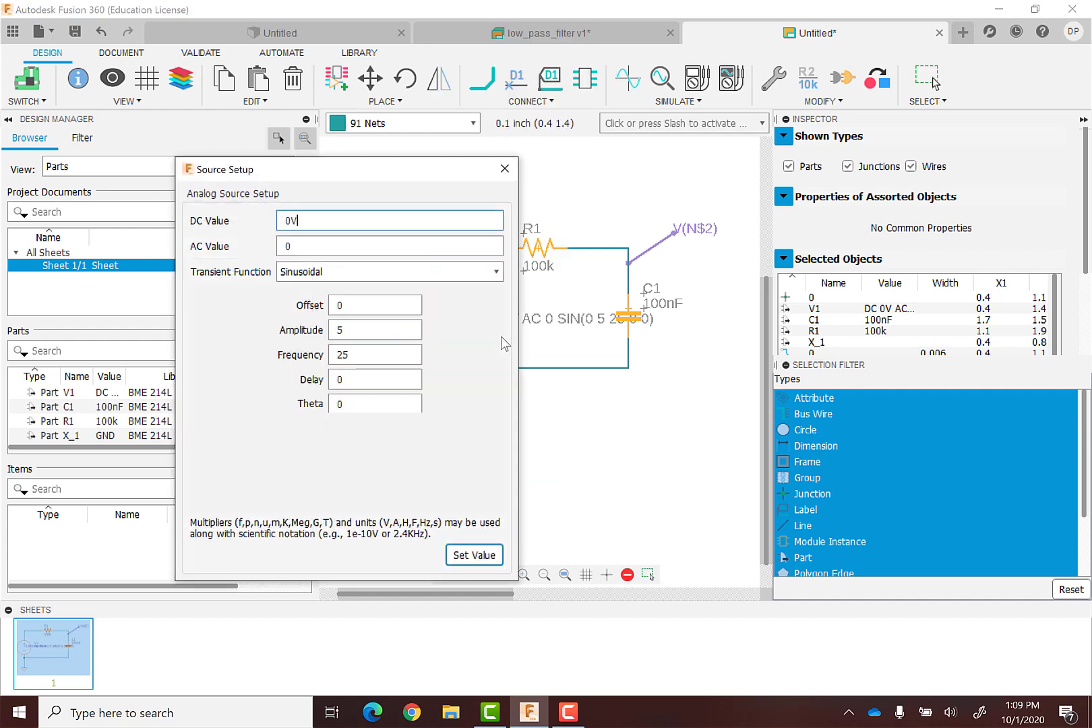
click(362, 273)
click(341, 285)
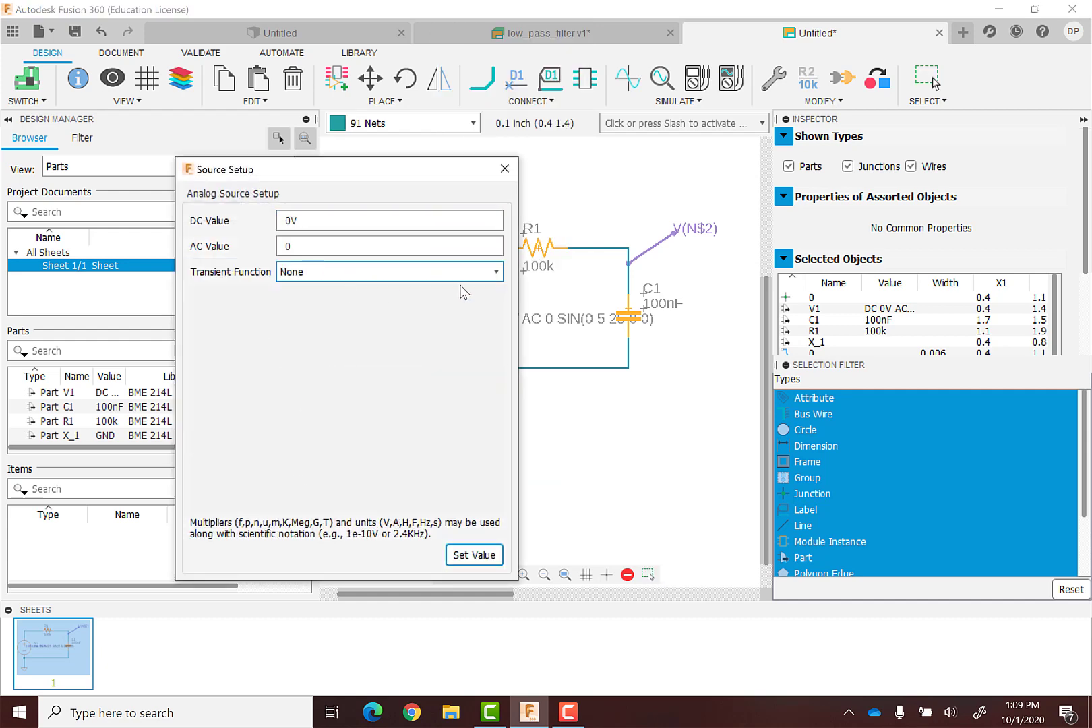
double_click(317, 252)
text(5)
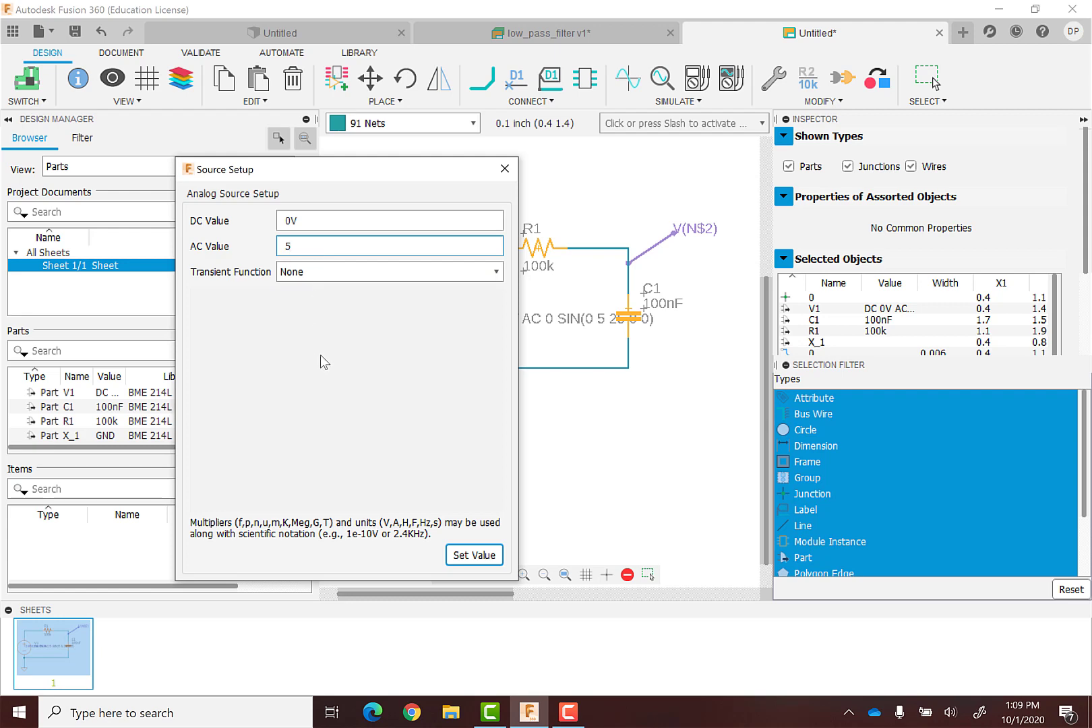
text(V)
click(474, 554)
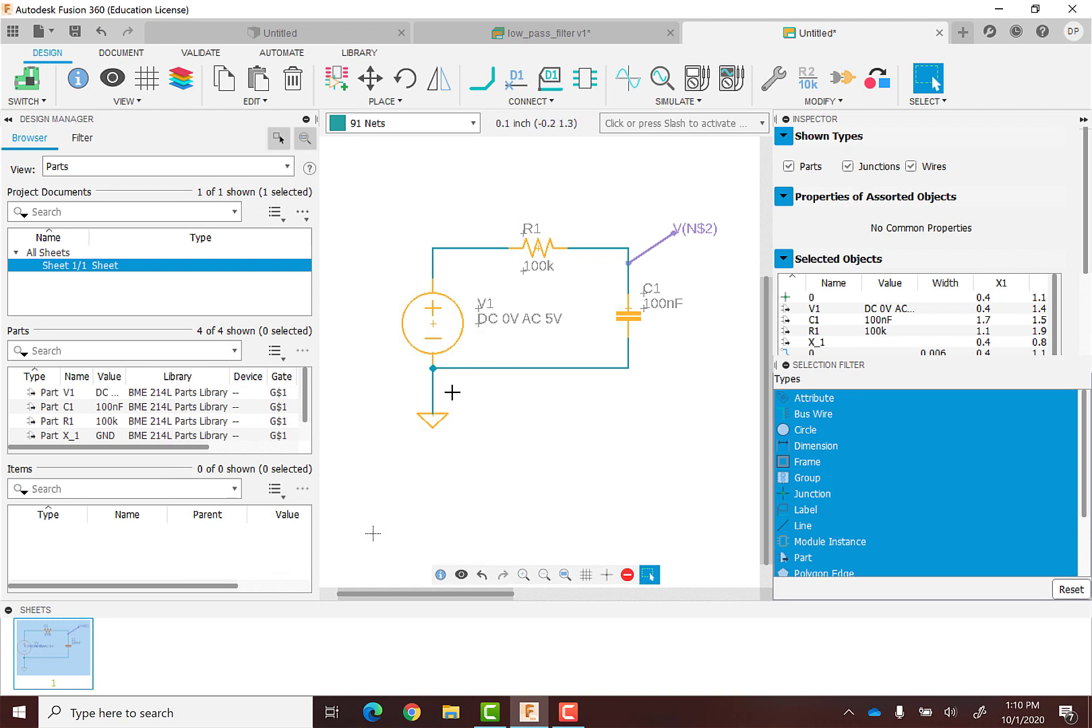
Switch the simulation type to AC Sweep (Dec) with start frequency 1 and end frequency 100.
click(628, 80)
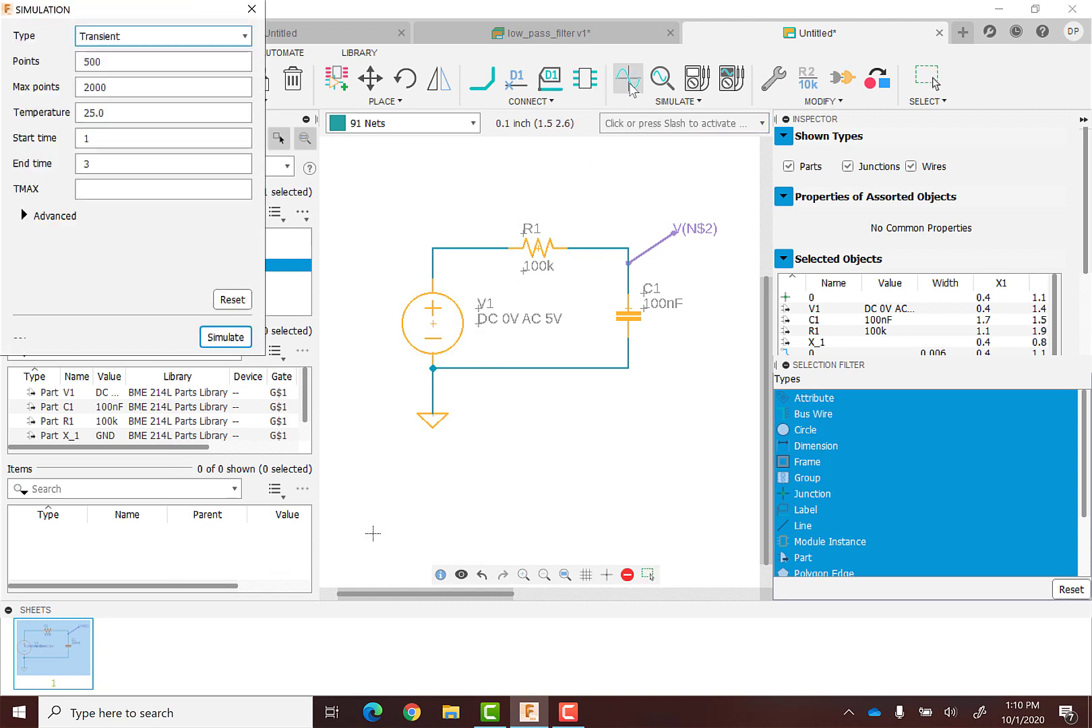
click(213, 40)
click(116, 74)
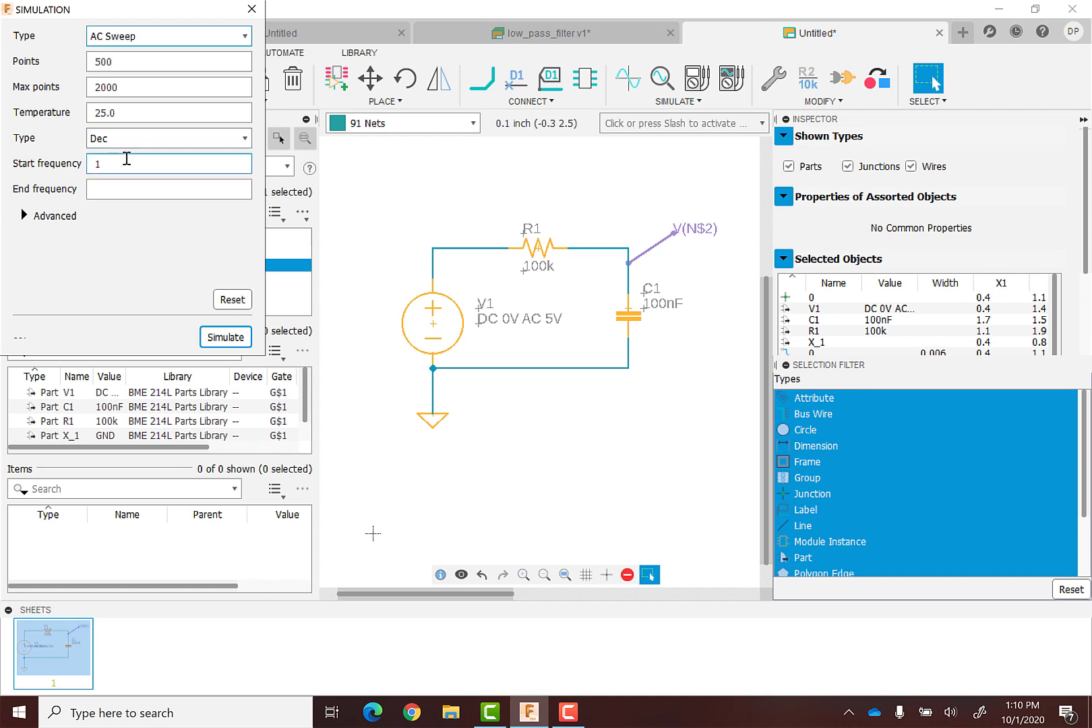
click(110, 188)
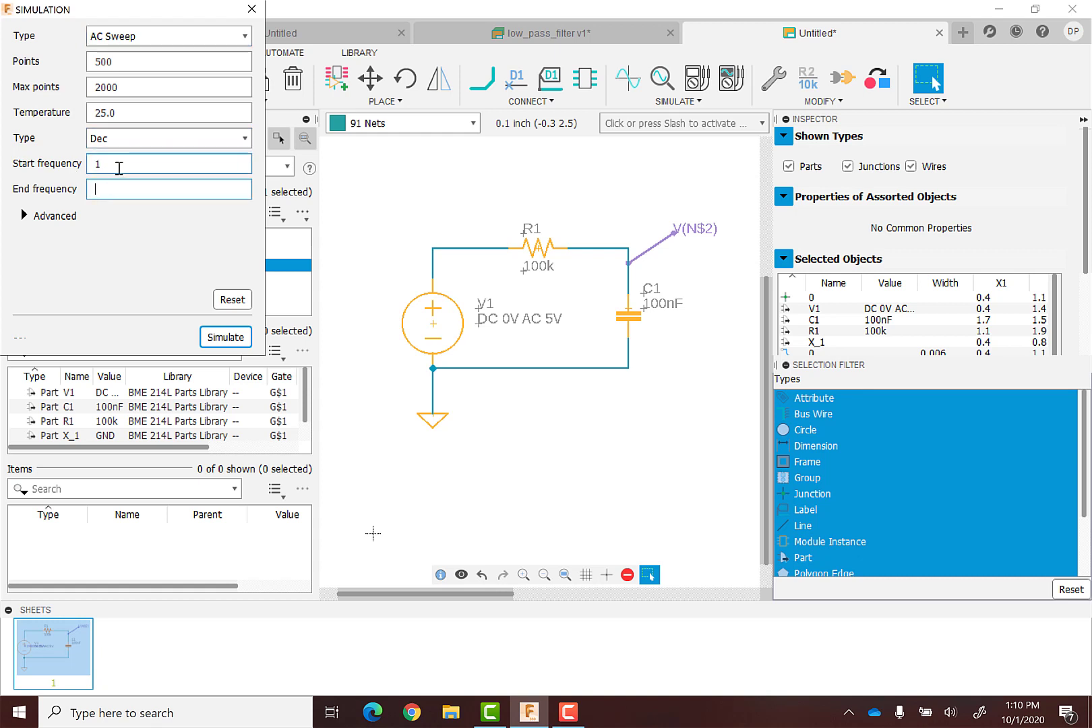
click(125, 172)
text(1)
key(Tab)
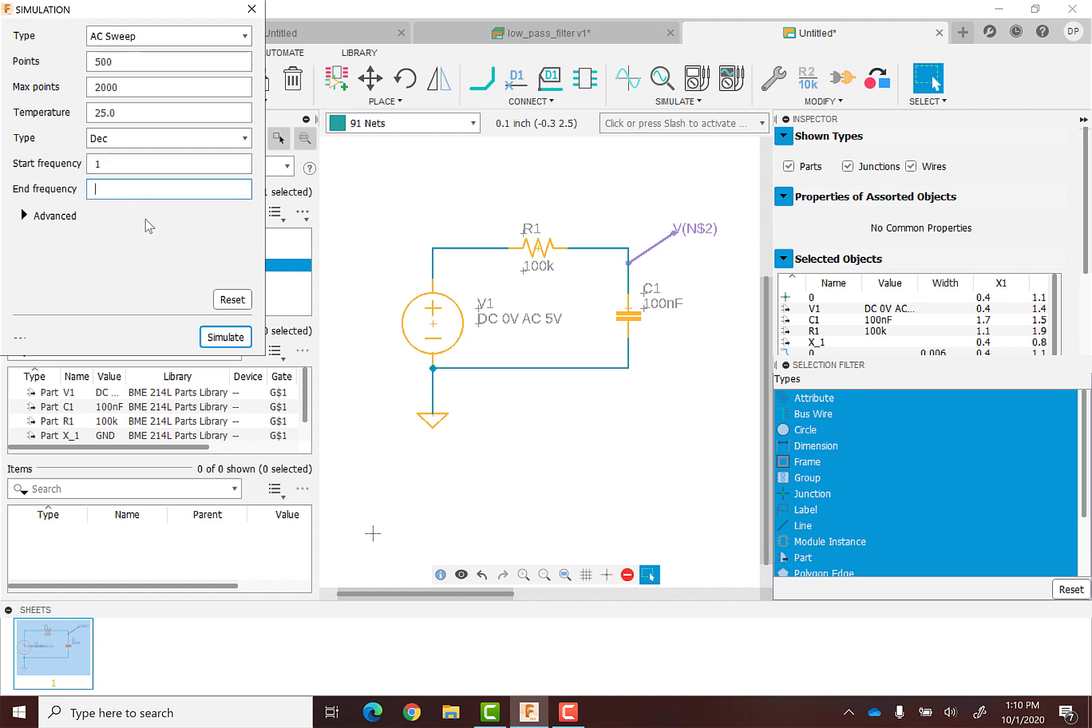
text(100)
click(101, 164)
click(130, 185)
Run the AC sweep and widen the results window to enlarge the N_2 and V1 plots.
click(221, 337)
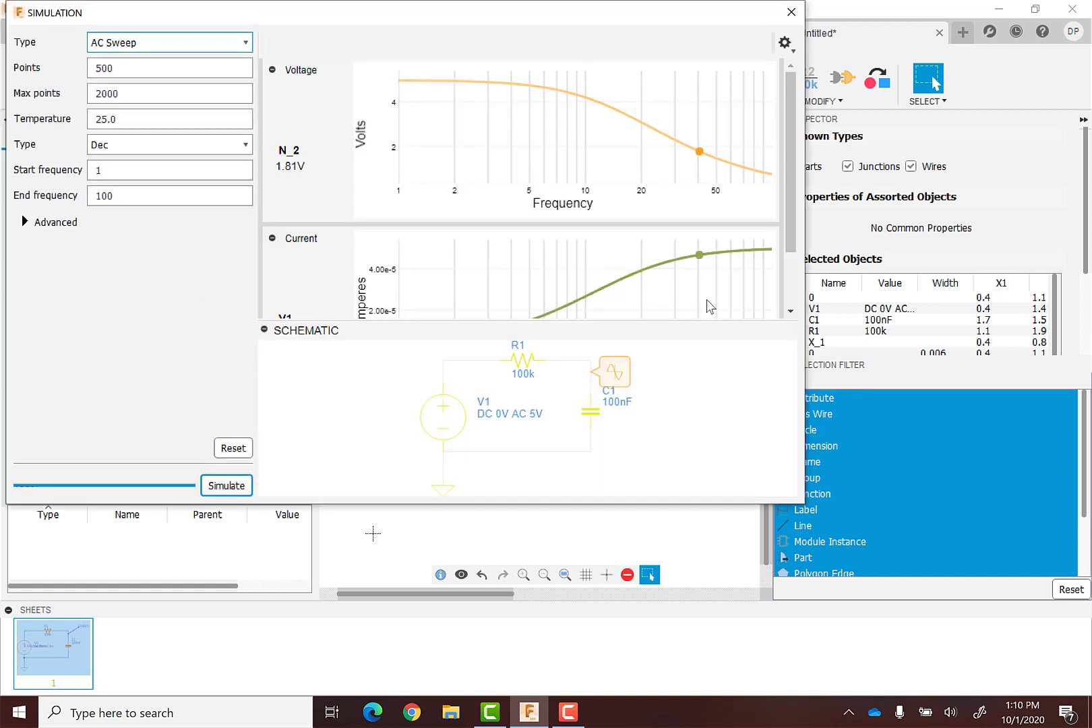
drag(805, 300, 1026, 311)
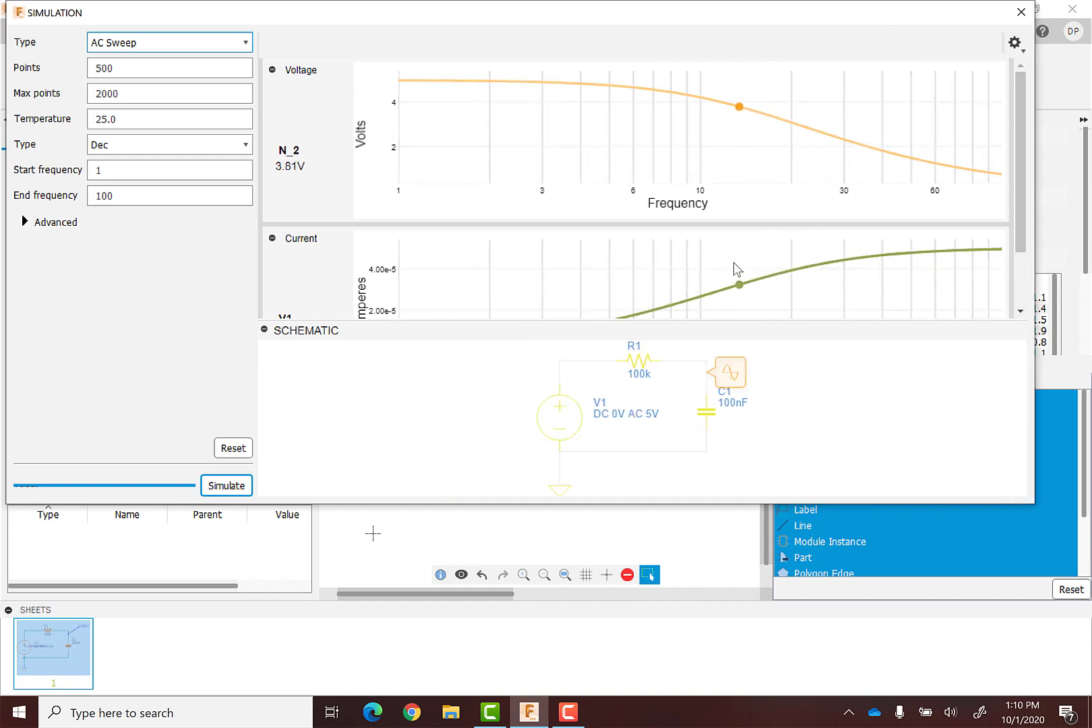